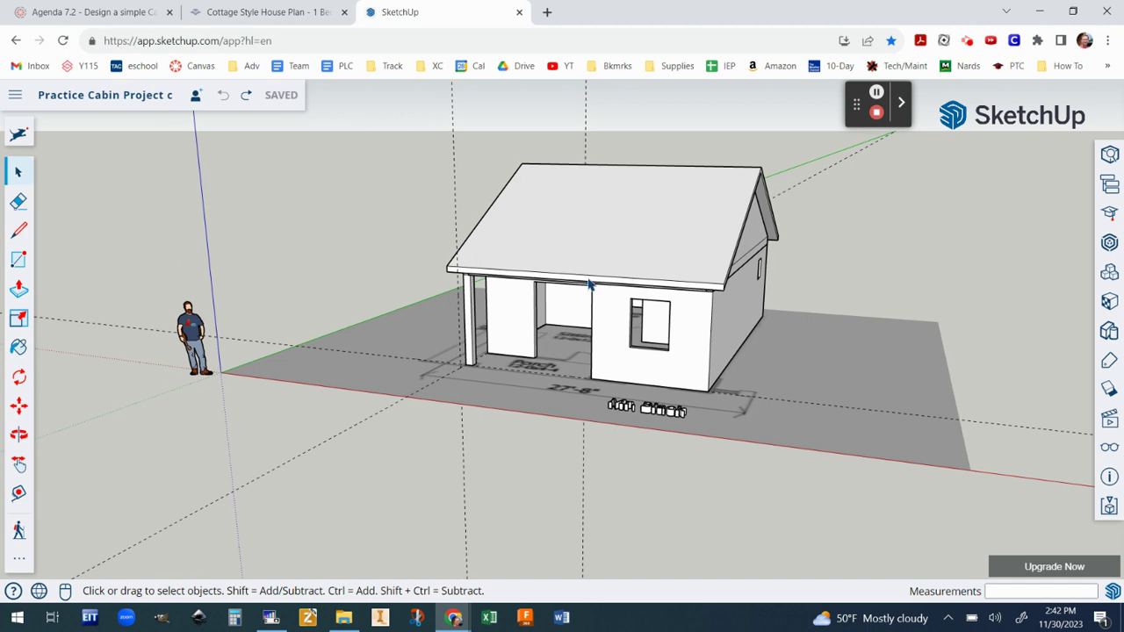
- Examine the cabin model's roof, front walls and porch from both front corners
scroll(532, 260, "up", 3)
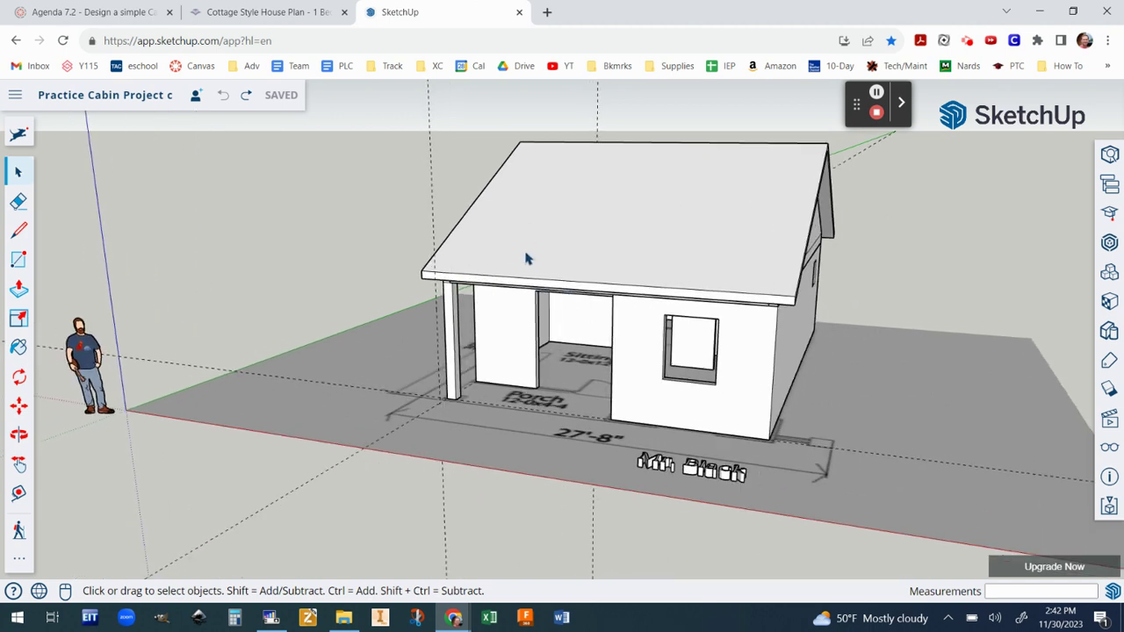
middle_click_drag(524, 254, 542, 298)
left_click_drag(542, 298, 795, 282)
middle_click_drag(795, 281, 769, 270)
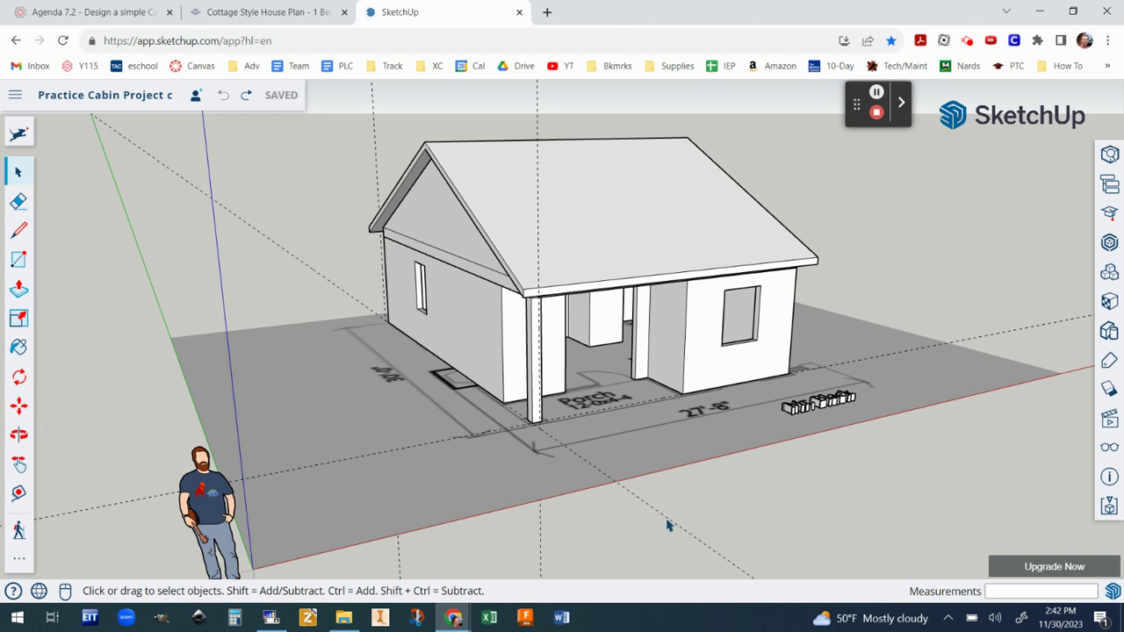
scroll(677, 520, "down", 4)
scroll(680, 519, "up", 3)
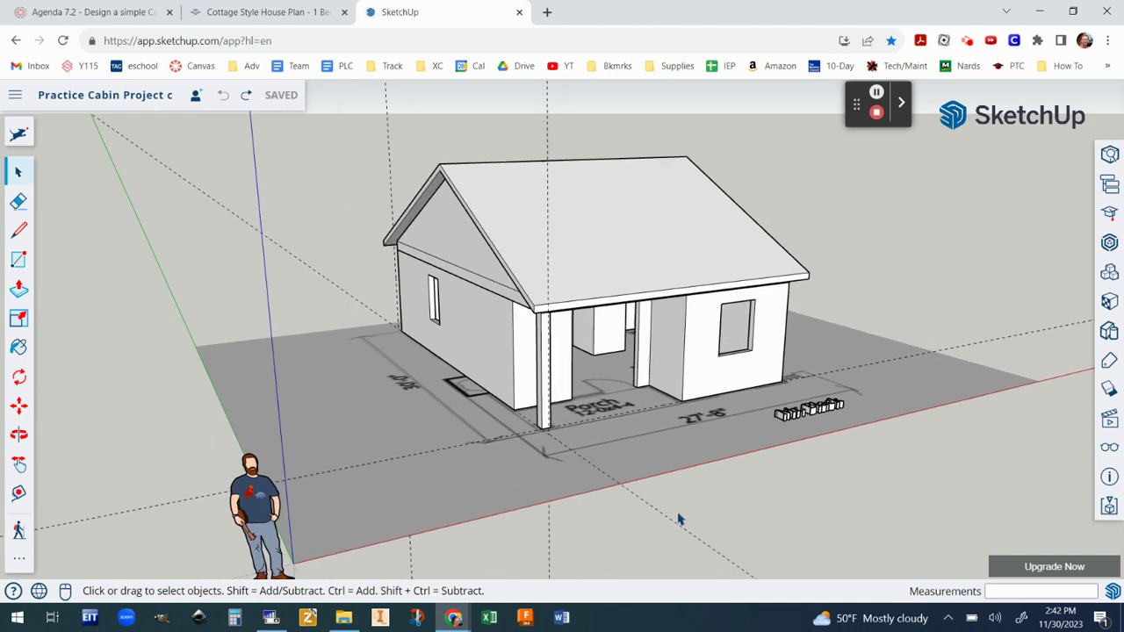
scroll(680, 518, "down", 1)
middle_click_drag(788, 526, 707, 514)
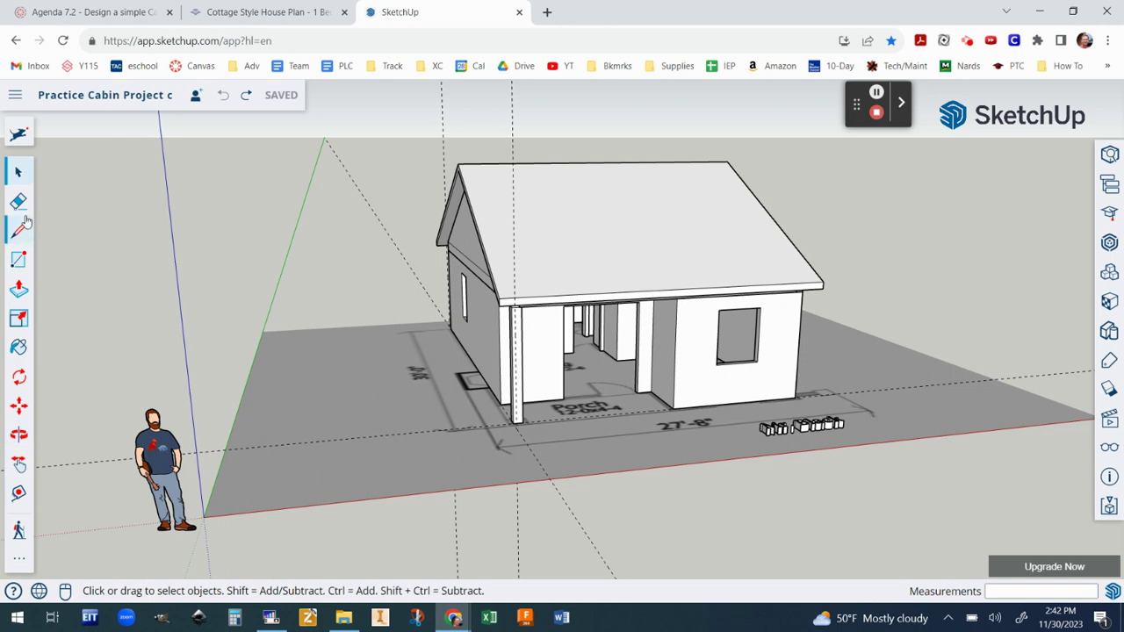
- Delete all existing guides from the cabin model
left_click(1111, 448)
scroll(1089, 449, "down", 5)
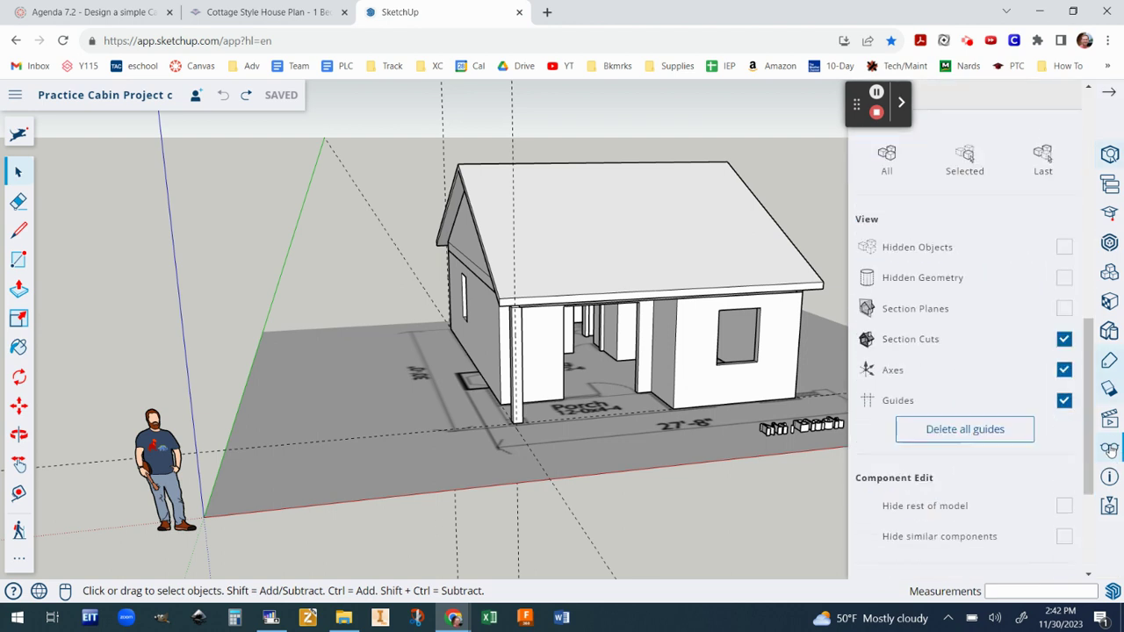
left_click(964, 430)
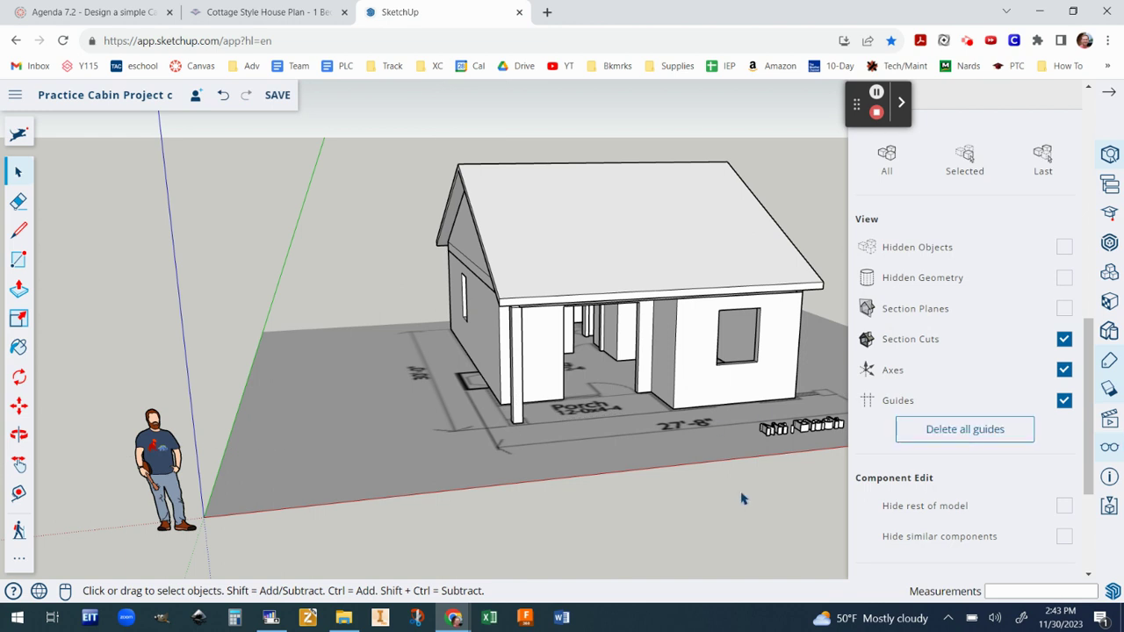
scroll(742, 496, "down", 1)
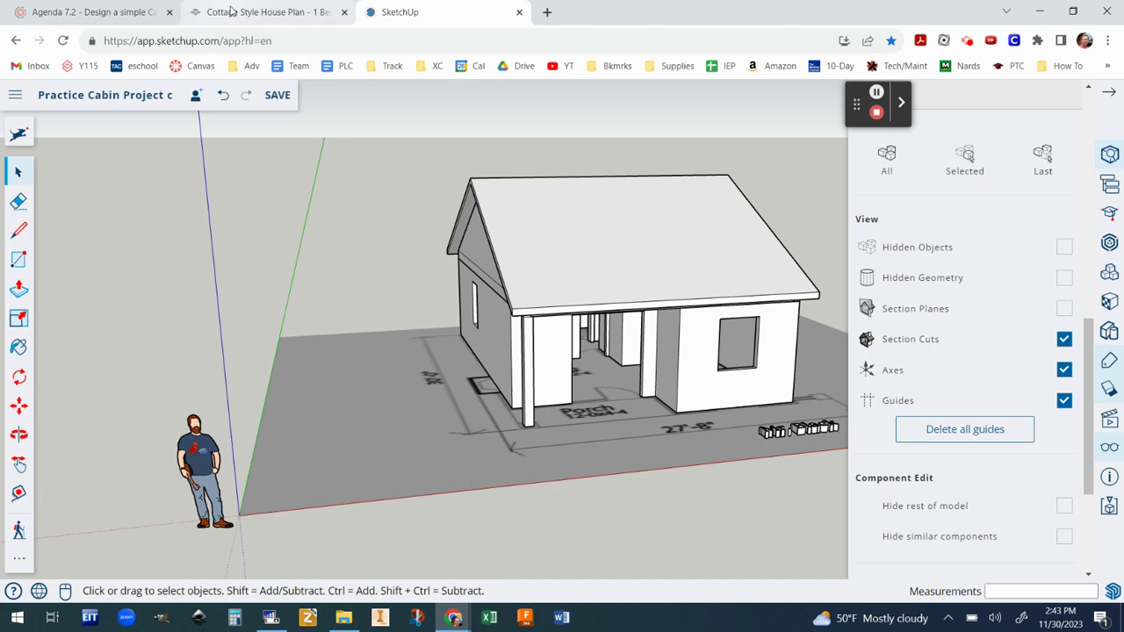
- Switch to the cottage house plan page and examine the front gable in the picture and the main floor plan
left_click(232, 12)
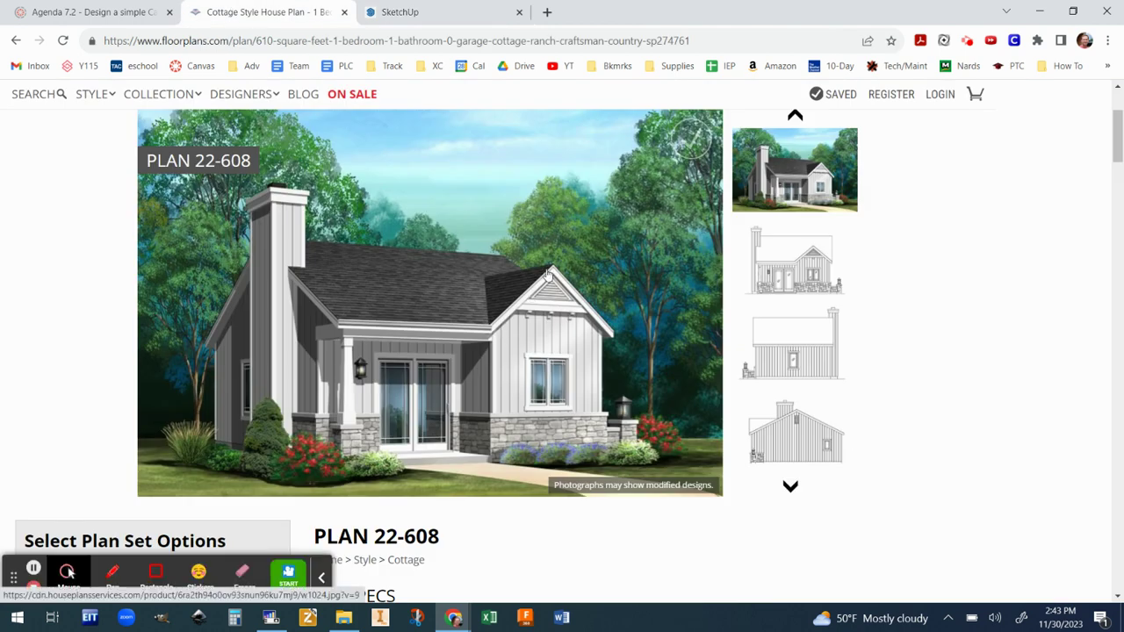
scroll(845, 447, "down", 12)
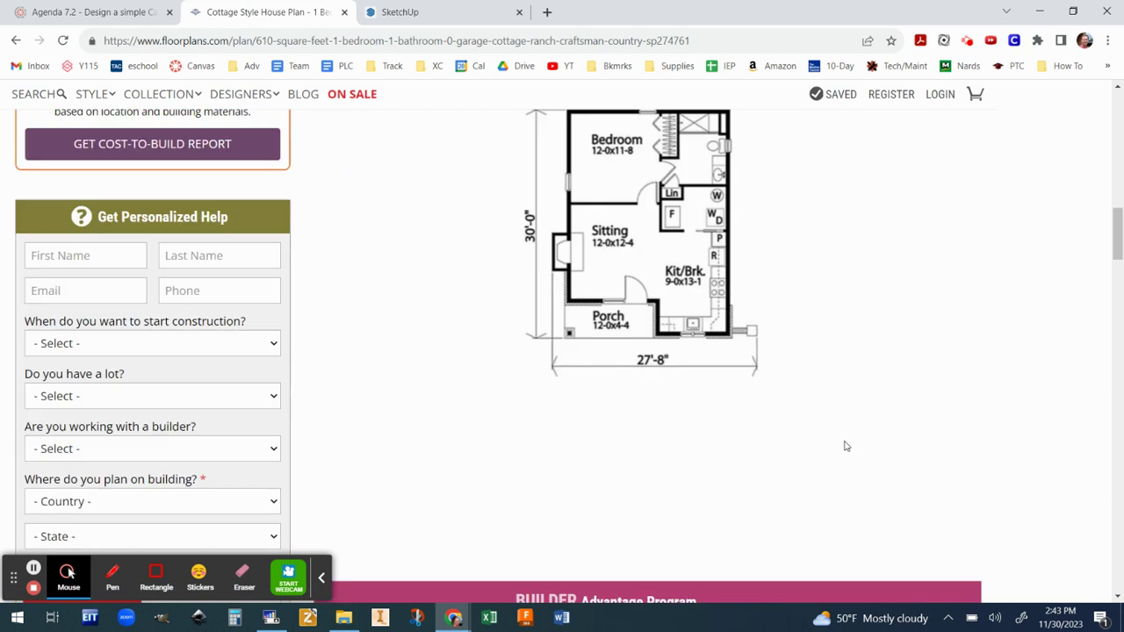
scroll(846, 447, "up", 3)
scroll(846, 447, "up", 8)
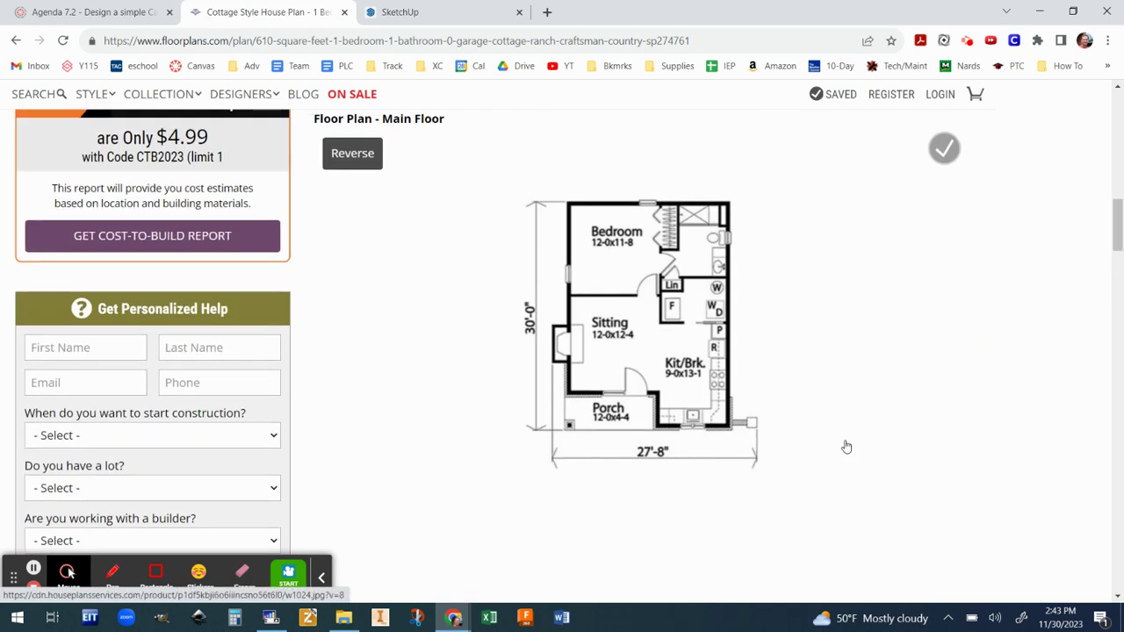
scroll(846, 445, "up", 1)
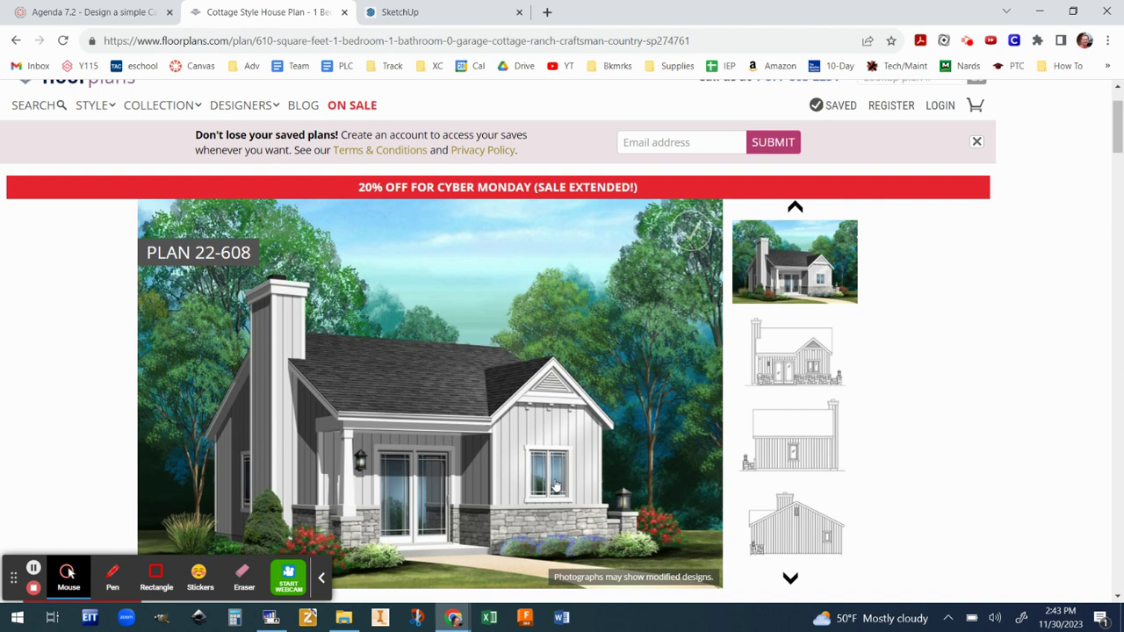
- Return to the SketchUp cabin model and hide the roof by turning off the visibility of the Roof tag
left_click(422, 14)
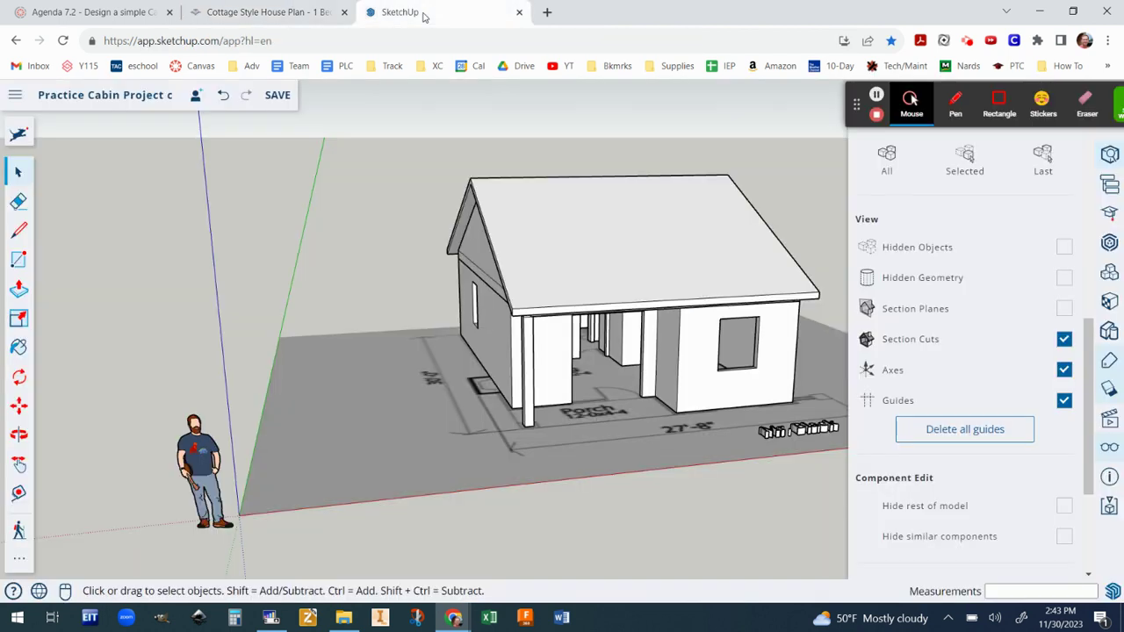
scroll(815, 303, "up", 5)
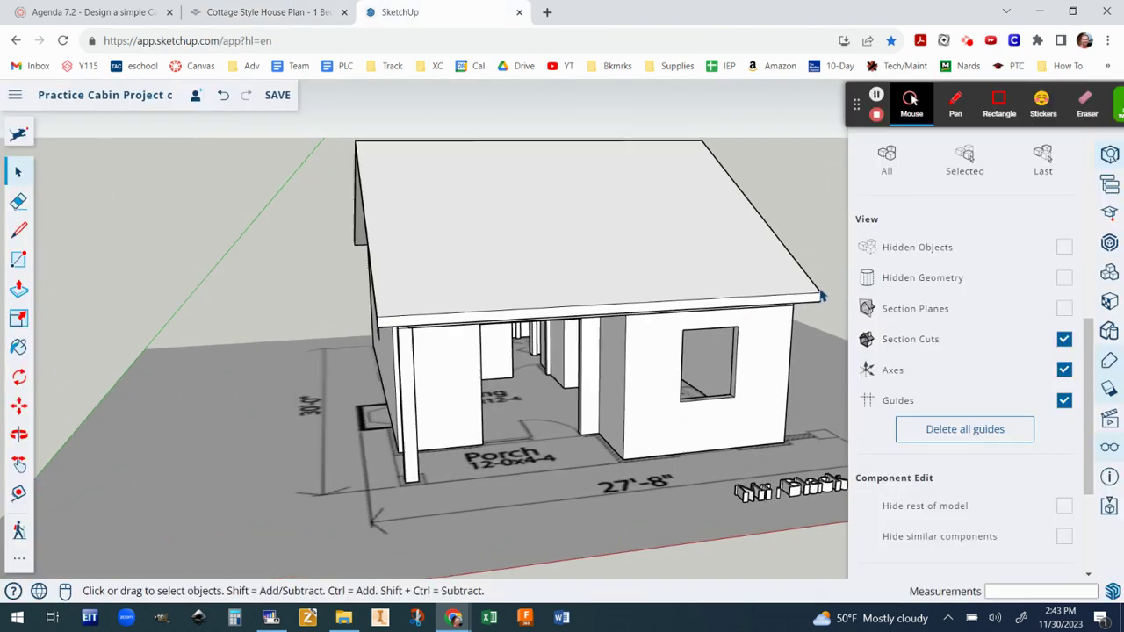
scroll(815, 296, "down", 3)
scroll(816, 295, "up", 3)
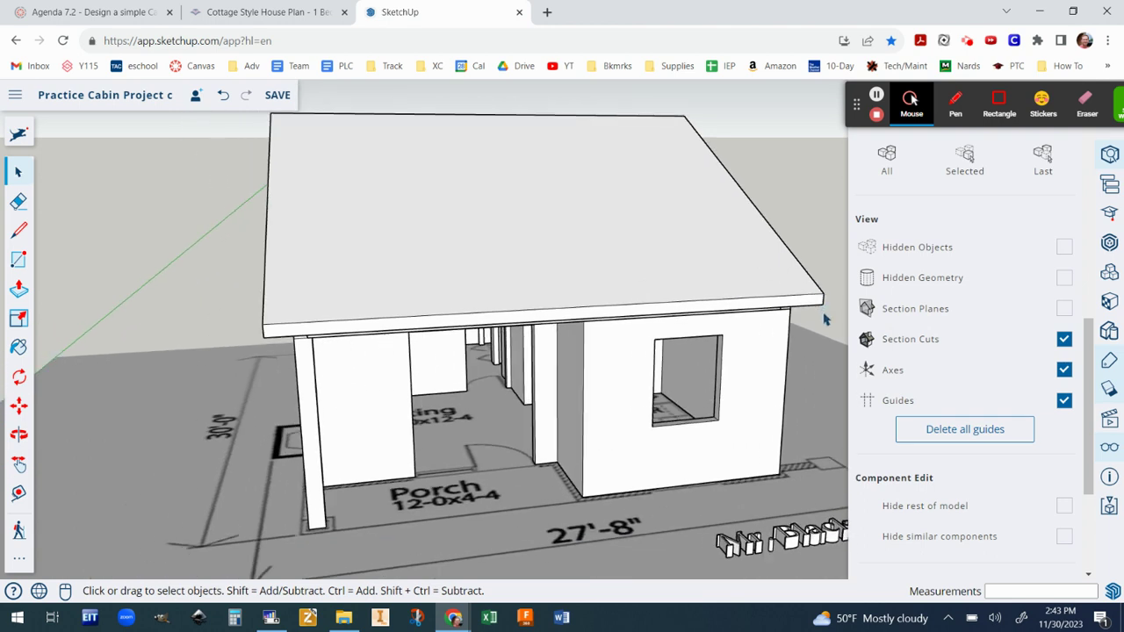
middle_click_drag(821, 357, 748, 330)
scroll(748, 328, "down", 2)
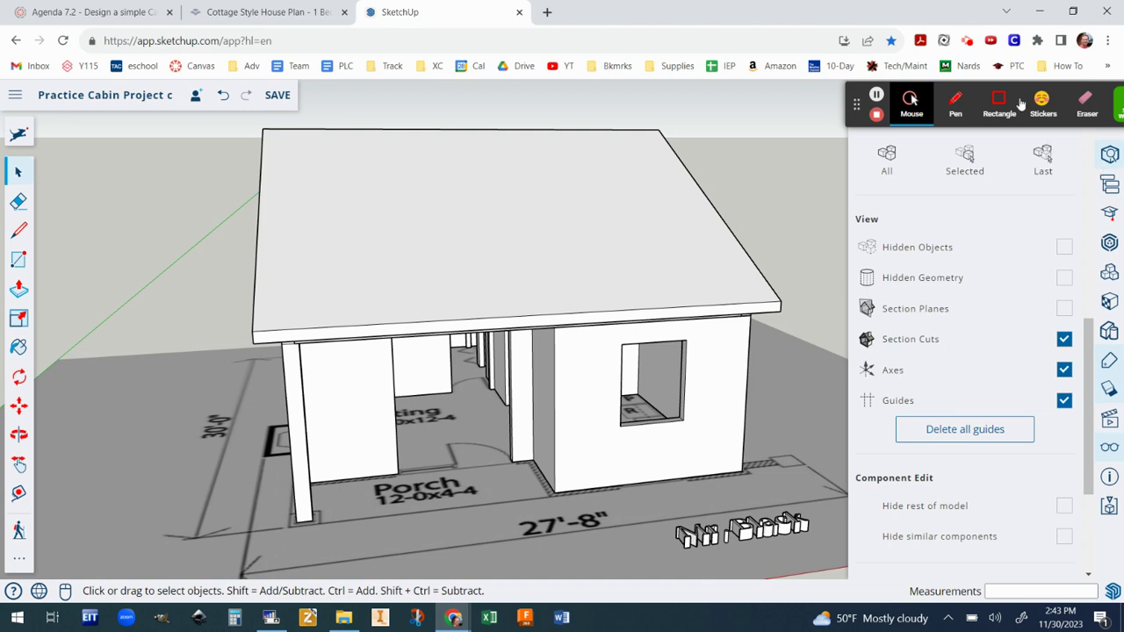
left_click_drag(859, 104, 444, 103)
left_click(1112, 95)
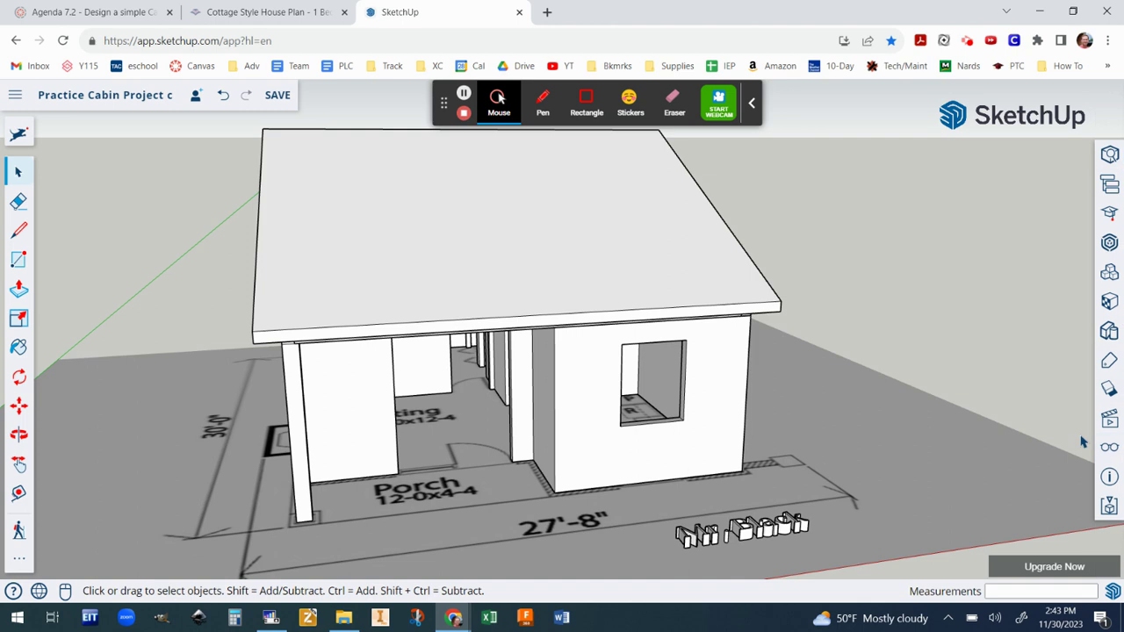
left_click(1109, 363)
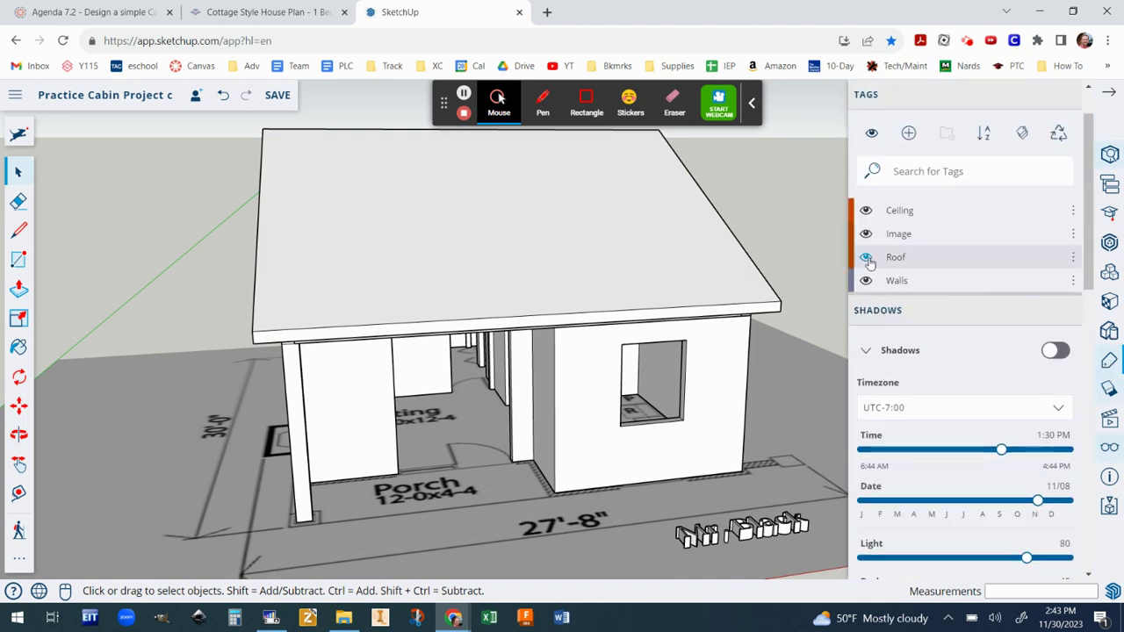
left_click(868, 261)
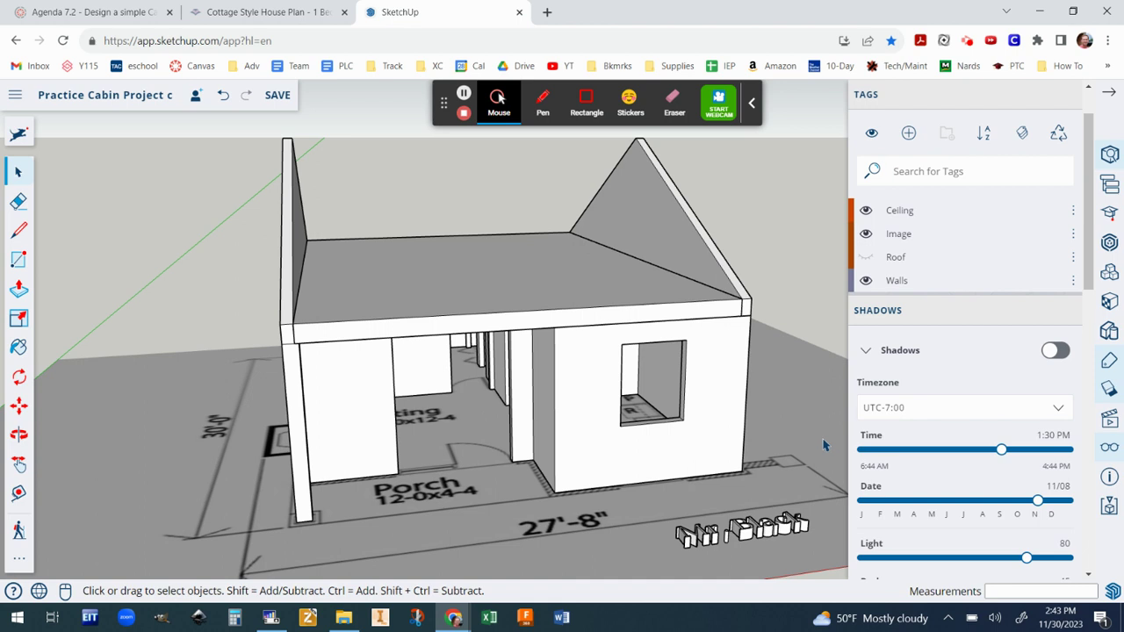
scroll(824, 446, "up", 3)
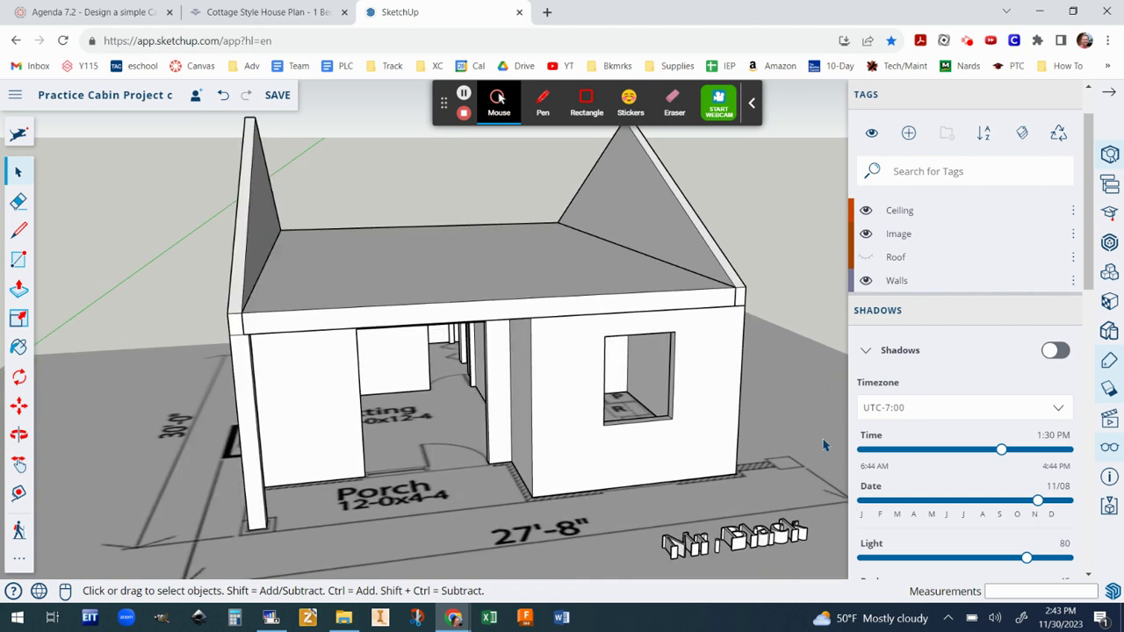
- Place a vertical guide through the midpoint of the projecting front wall's top edge and a horizontal guide along that wall's base
left_click(19, 494)
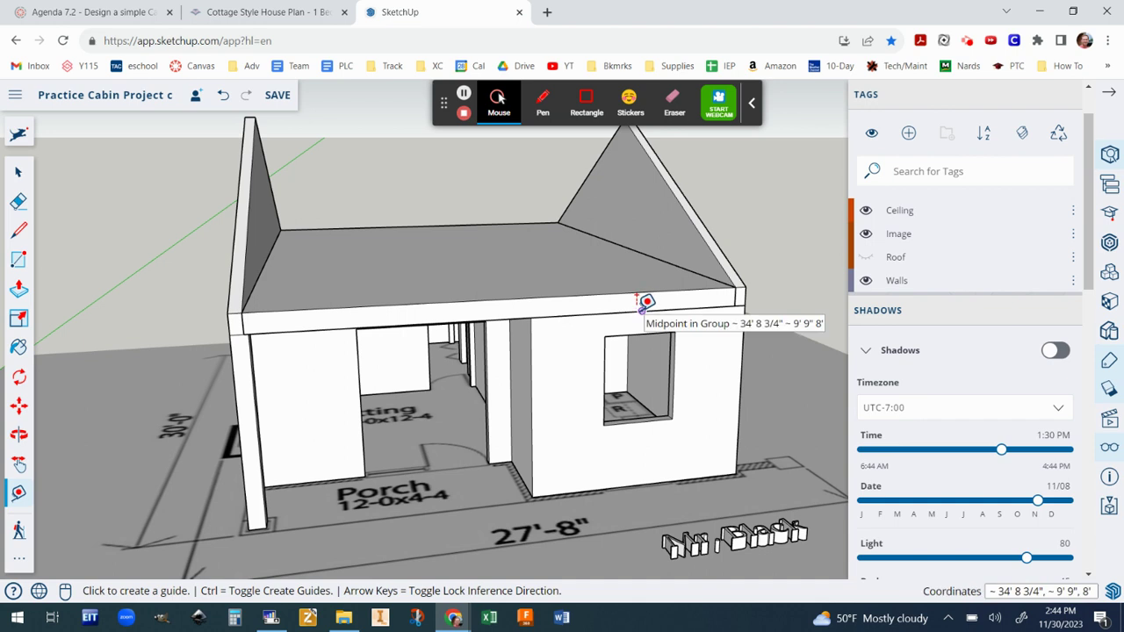
left_click(530, 370)
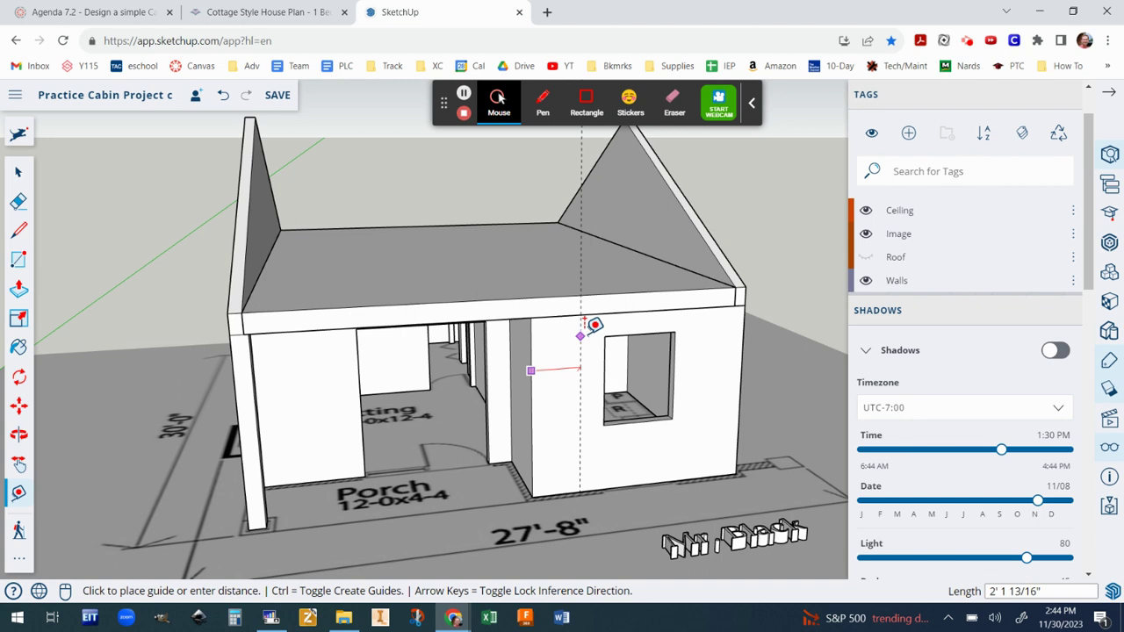
left_click(643, 302)
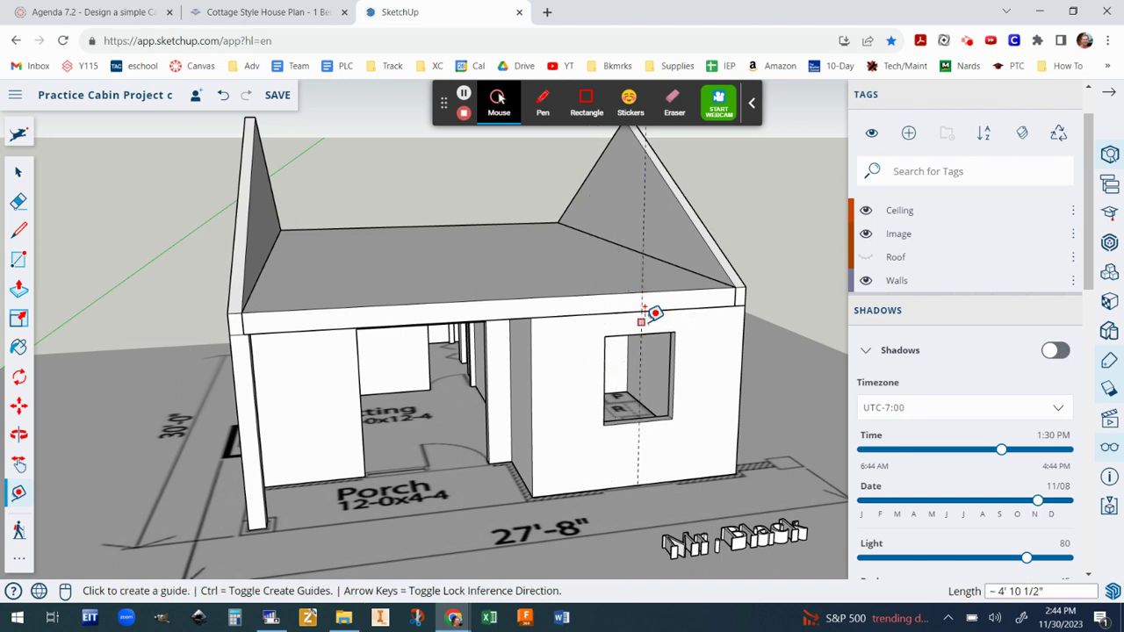
scroll(650, 312, "up", 3)
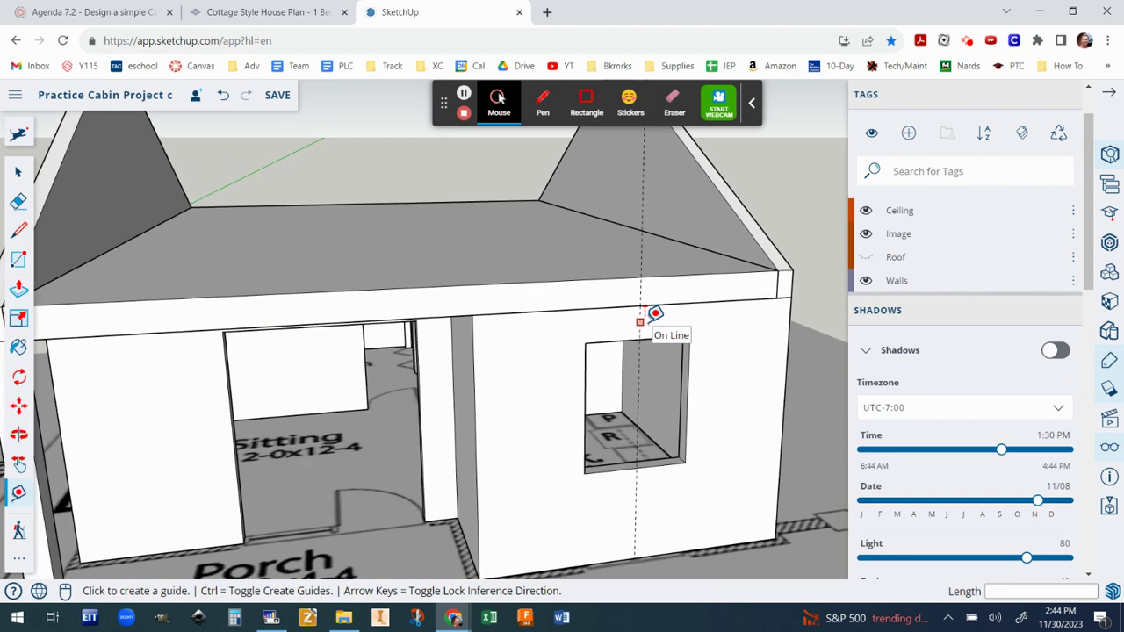
scroll(650, 314, "down", 3)
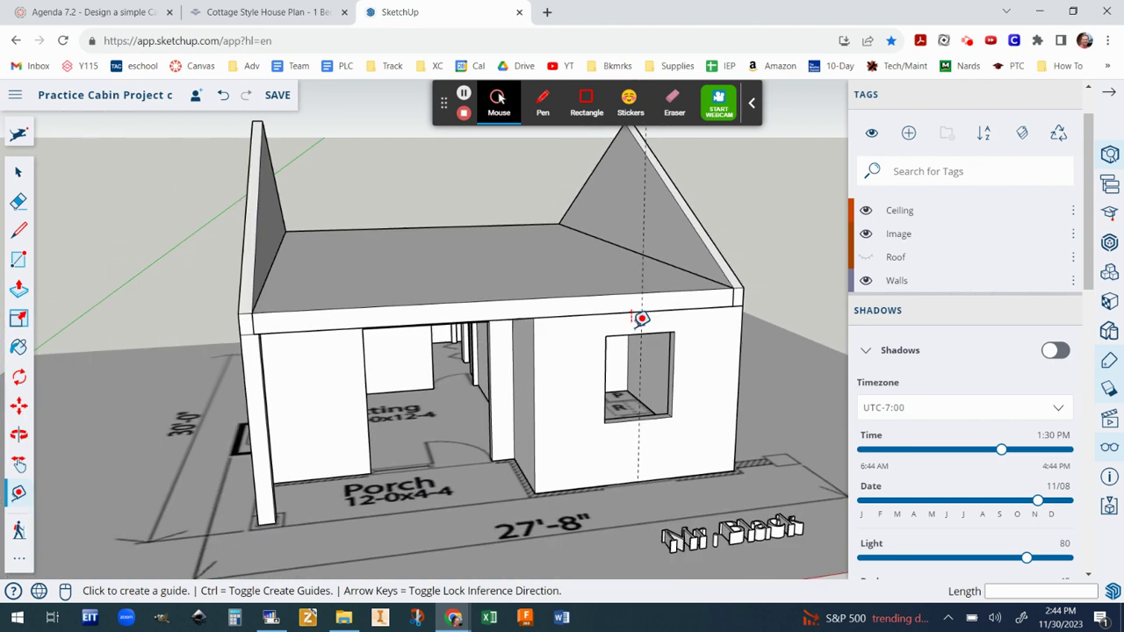
left_click(550, 481)
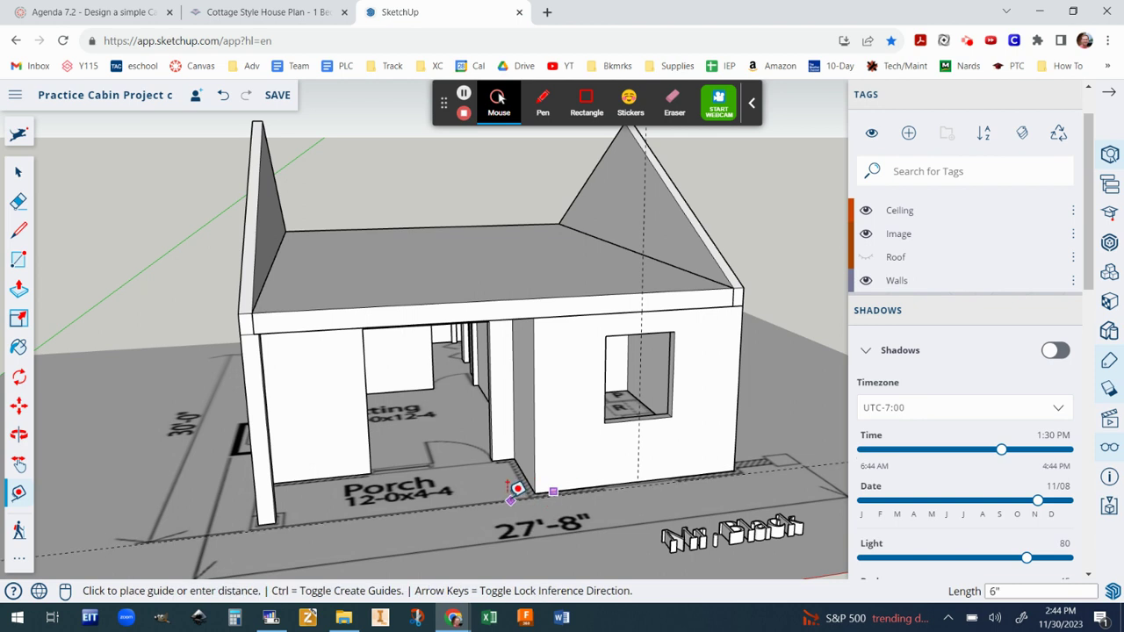
left_click(280, 516)
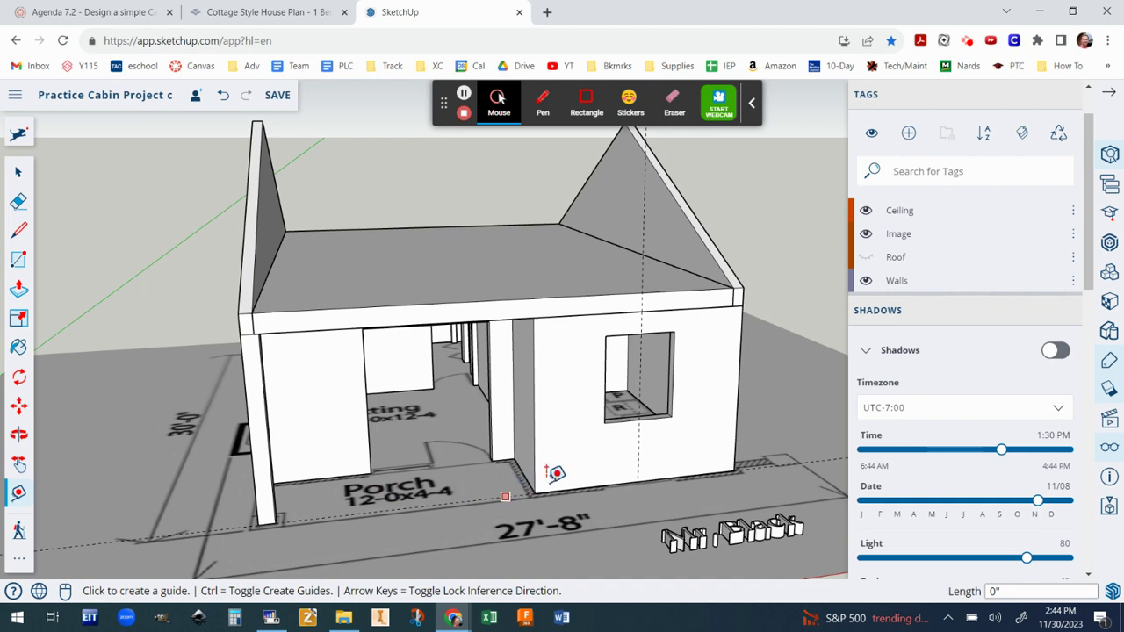
- Place a vertical guide 1' outside the porch-side edge of the projecting front wall
scroll(527, 488, "up", 2)
scroll(562, 467, "up", 1)
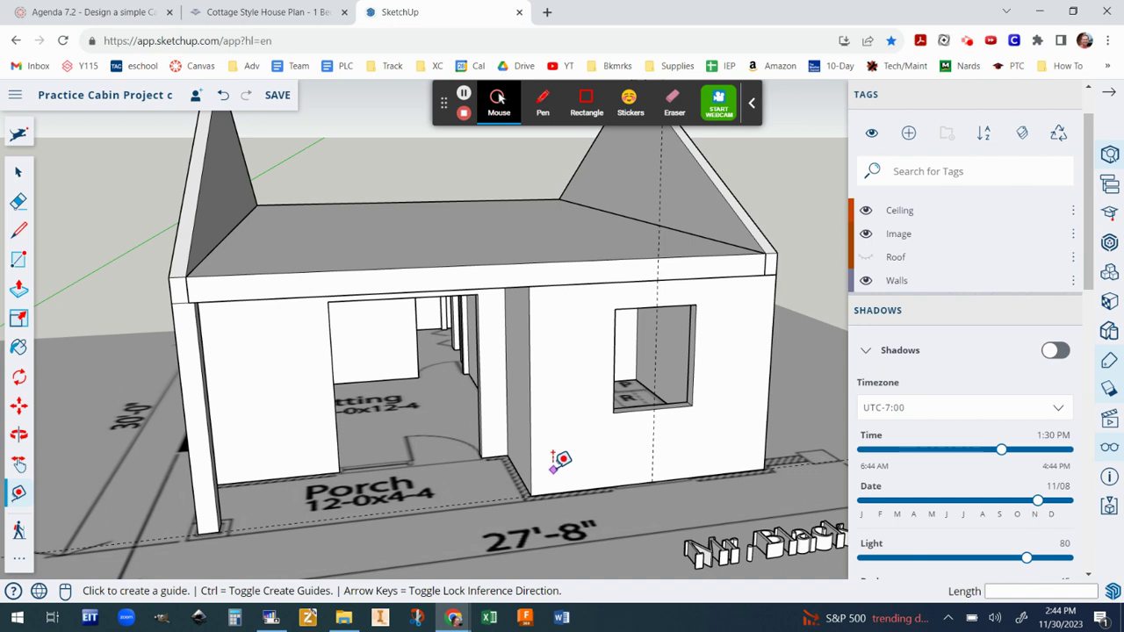
scroll(563, 457, "up", 1)
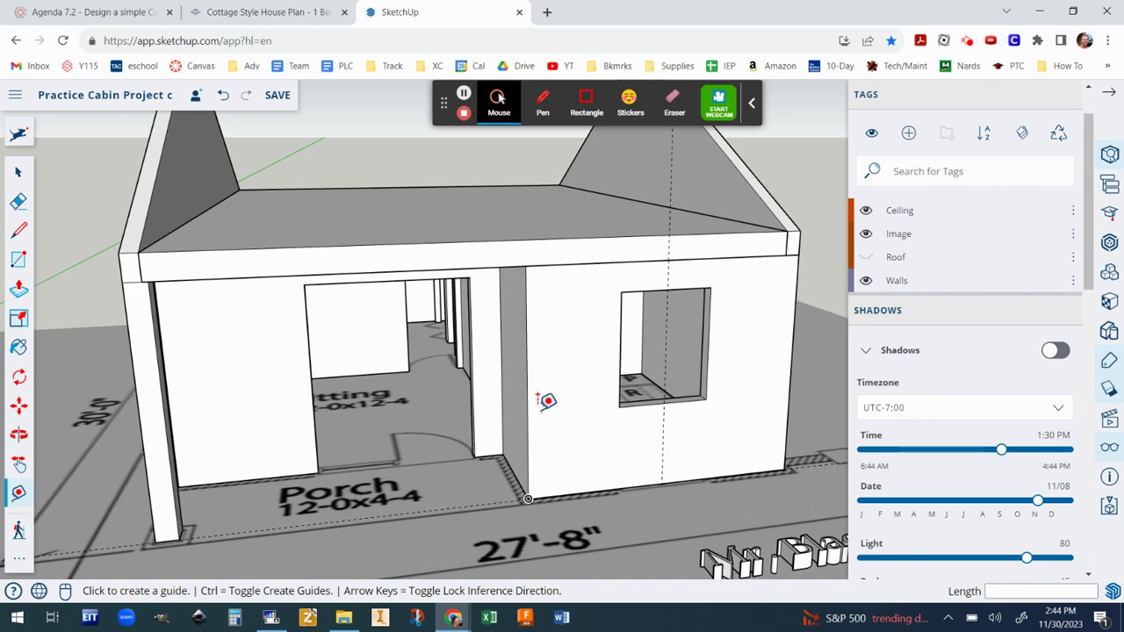
left_click(529, 455)
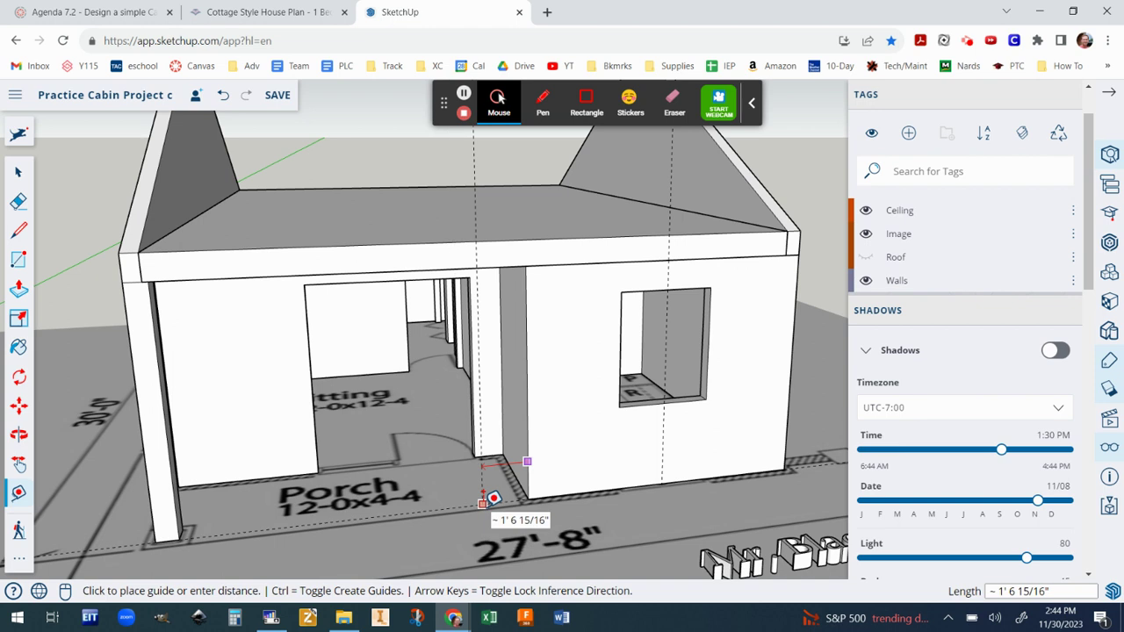
type("1'")
key("Return")
- Place a vertical guide 1' outside the projecting front wall's outer edge, on the side away from the porch
middle_click_drag(549, 454, 571, 469)
scroll(597, 469, "up", 3)
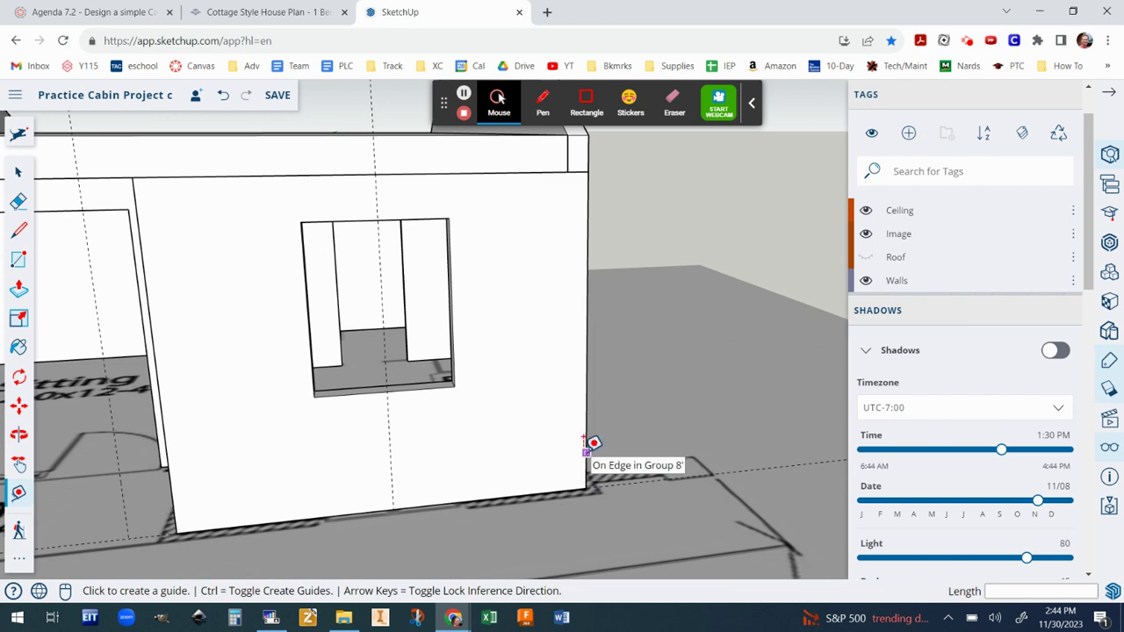
left_click(587, 452)
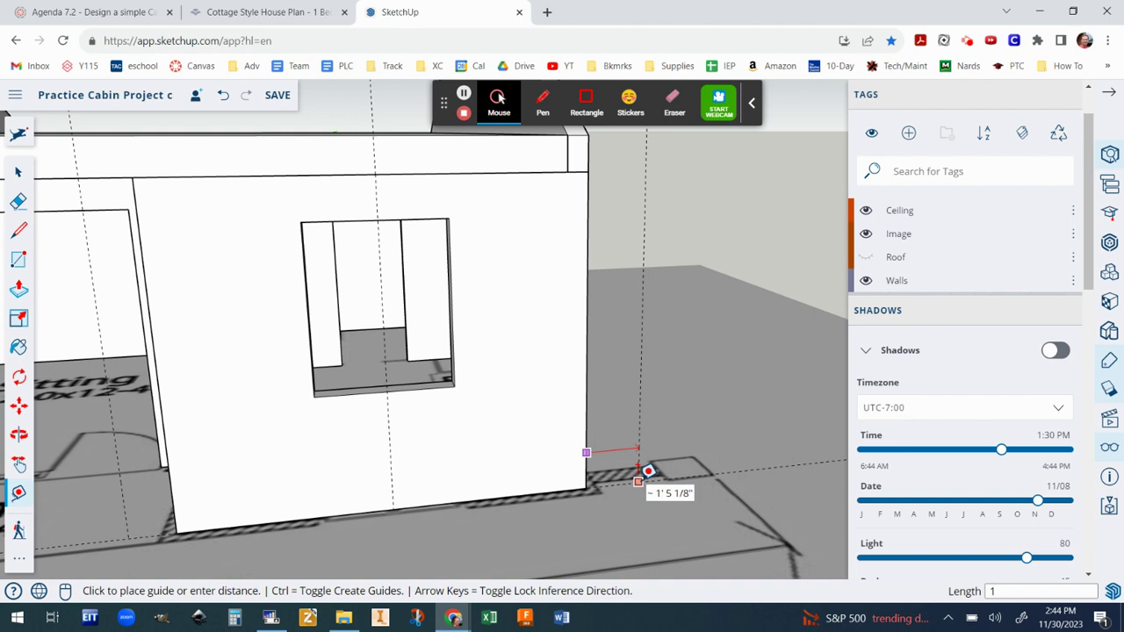
key("Return")
scroll(648, 469, "down", 5)
scroll(620, 428, "down", 2)
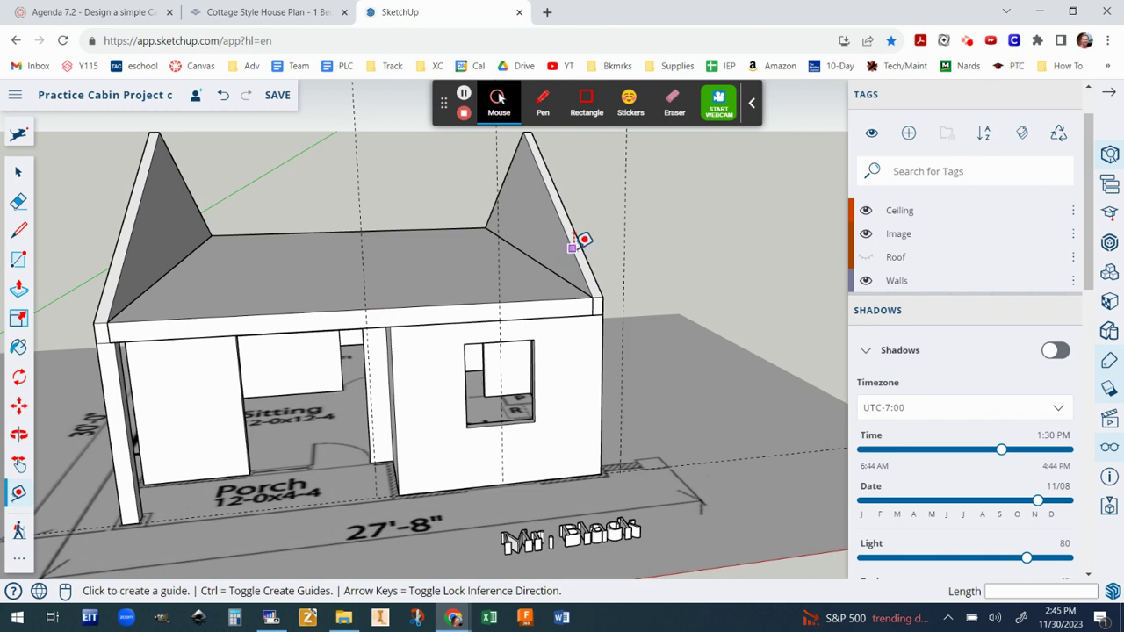
scroll(654, 354, "up", 3)
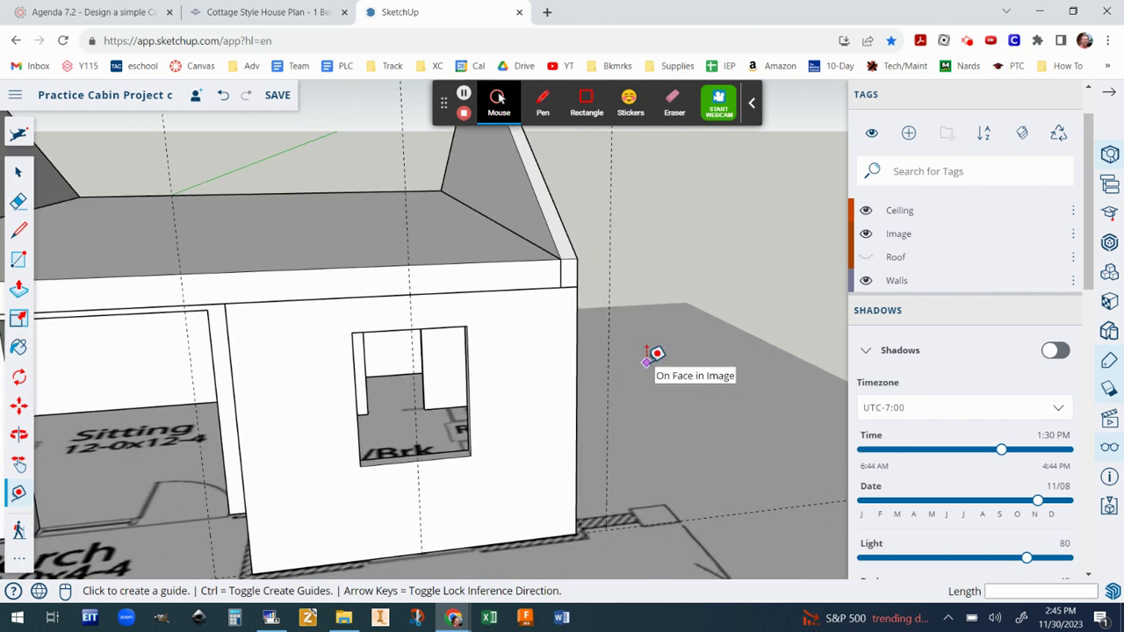
scroll(654, 354, "down", 3)
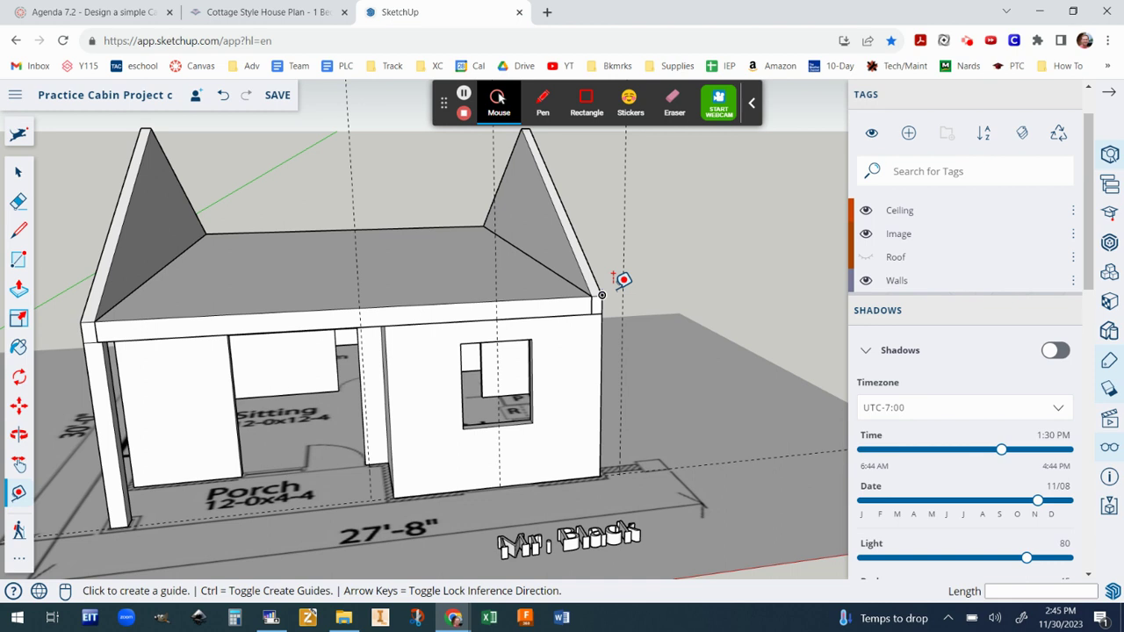
scroll(623, 280, "up", 2)
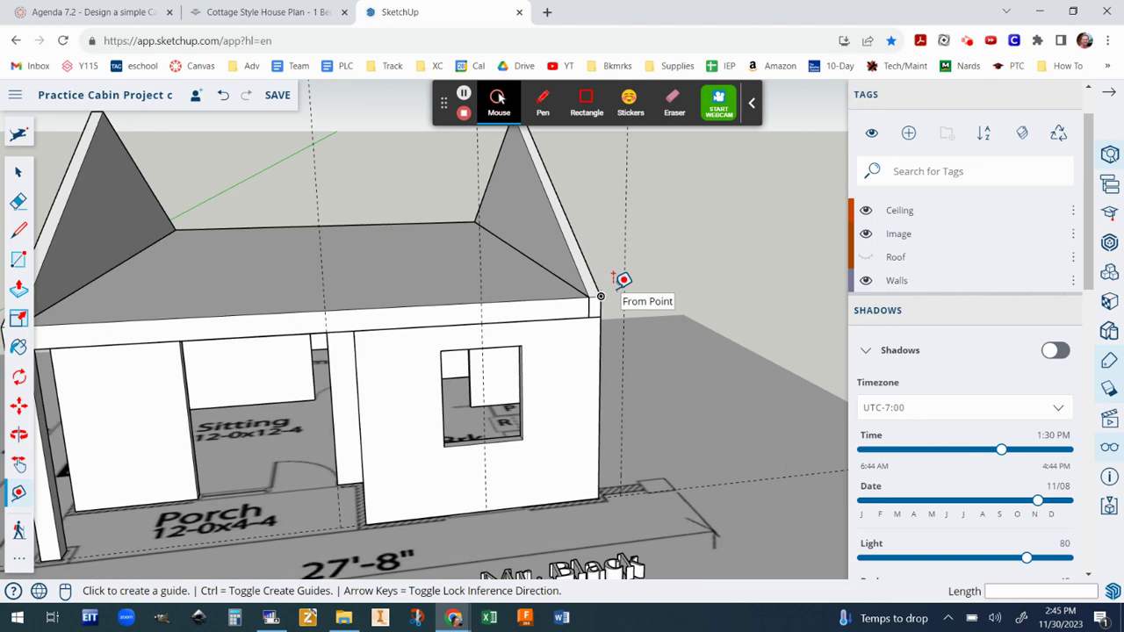
- Draw a right triangle on the front wall's top edge from its outer corner, with a 6' base and a sloped side of about 6' 8 1/2"
scroll(623, 279, "up", 1)
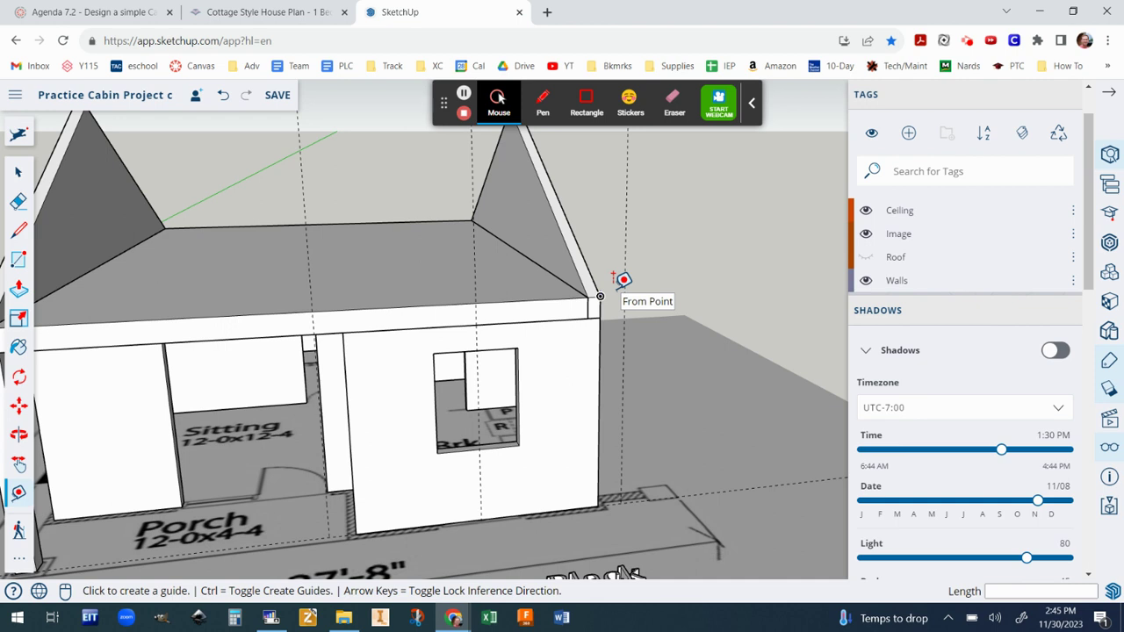
scroll(615, 277, "up", 1)
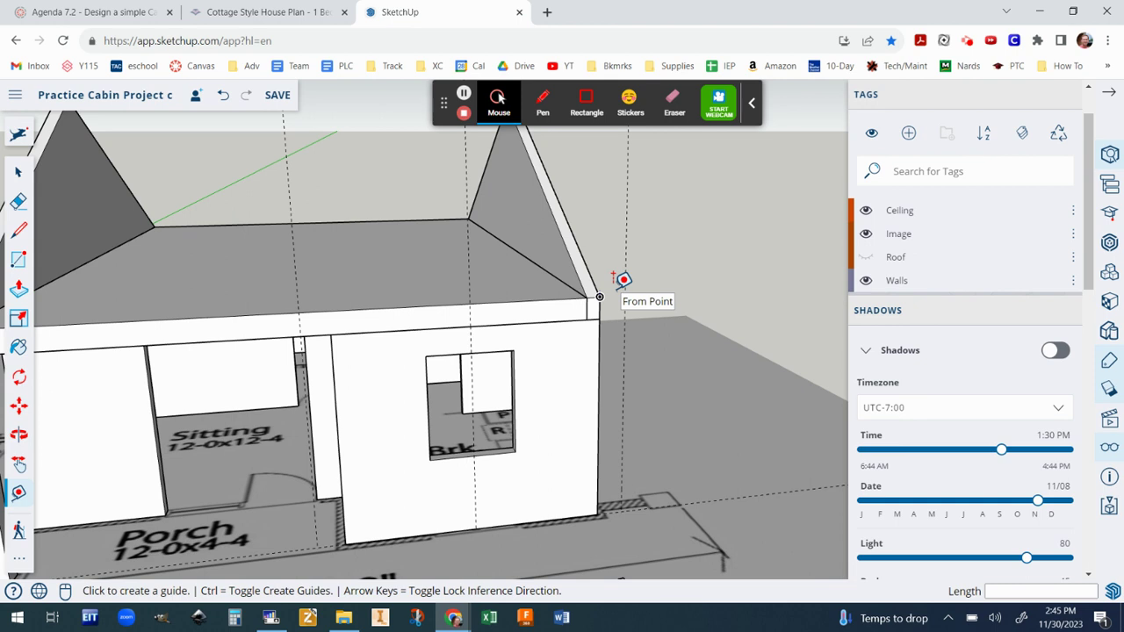
scroll(615, 278, "up", 1)
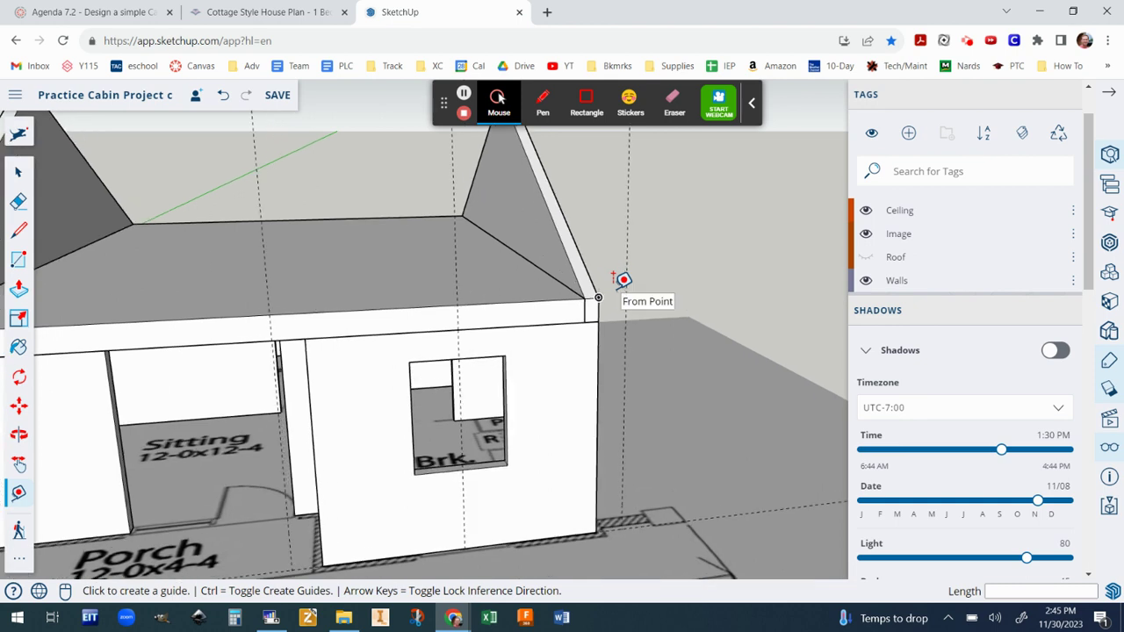
left_click(20, 232)
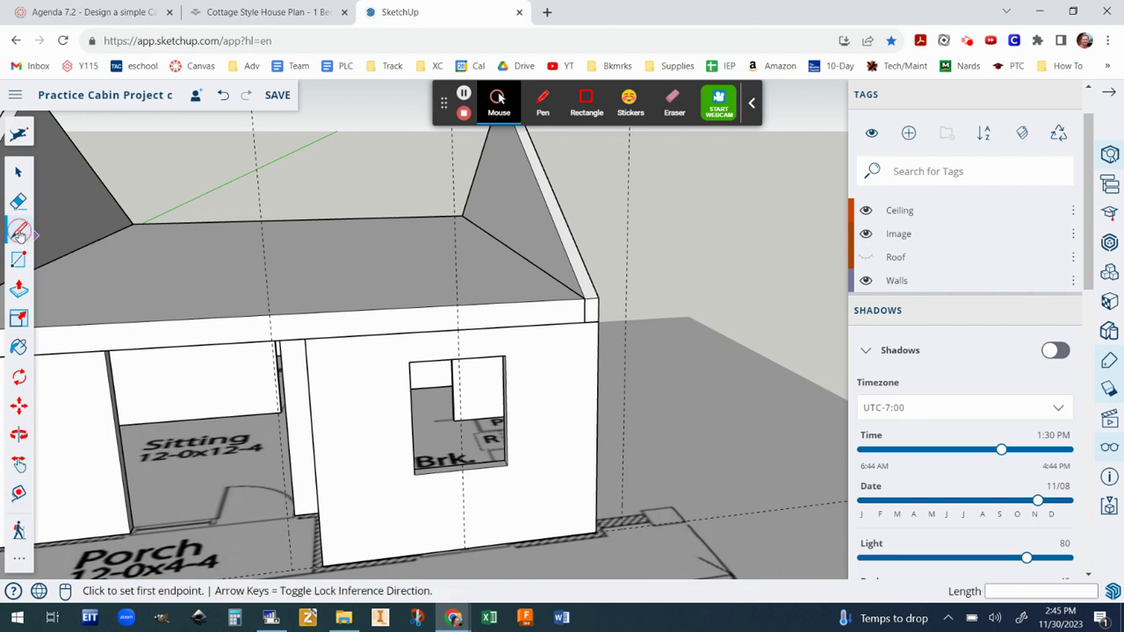
left_click(598, 296)
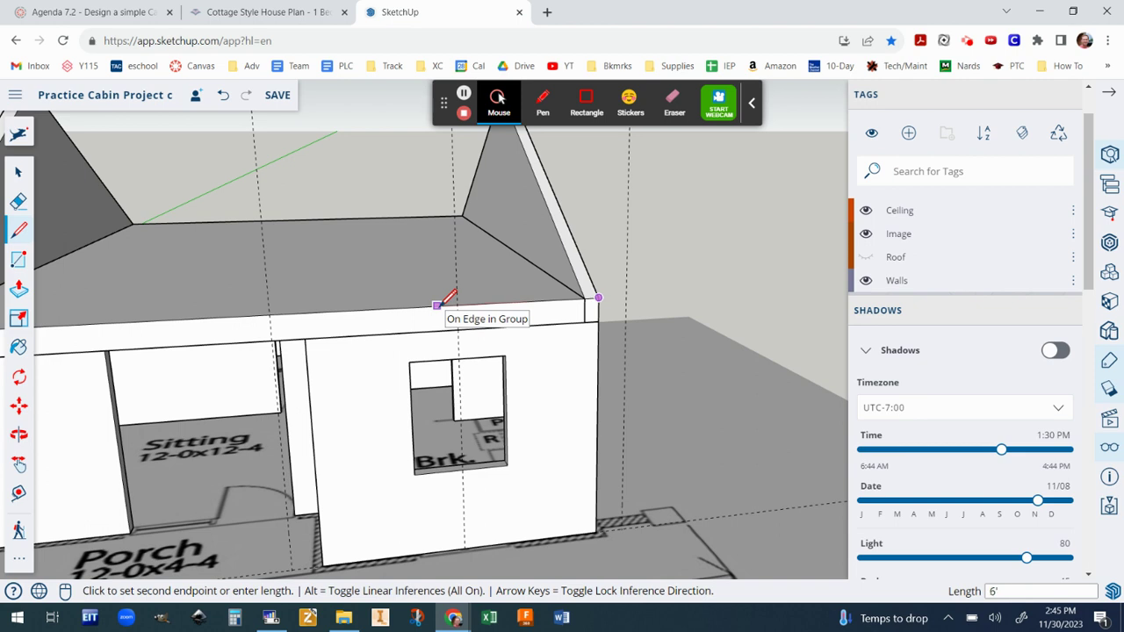
key("Return")
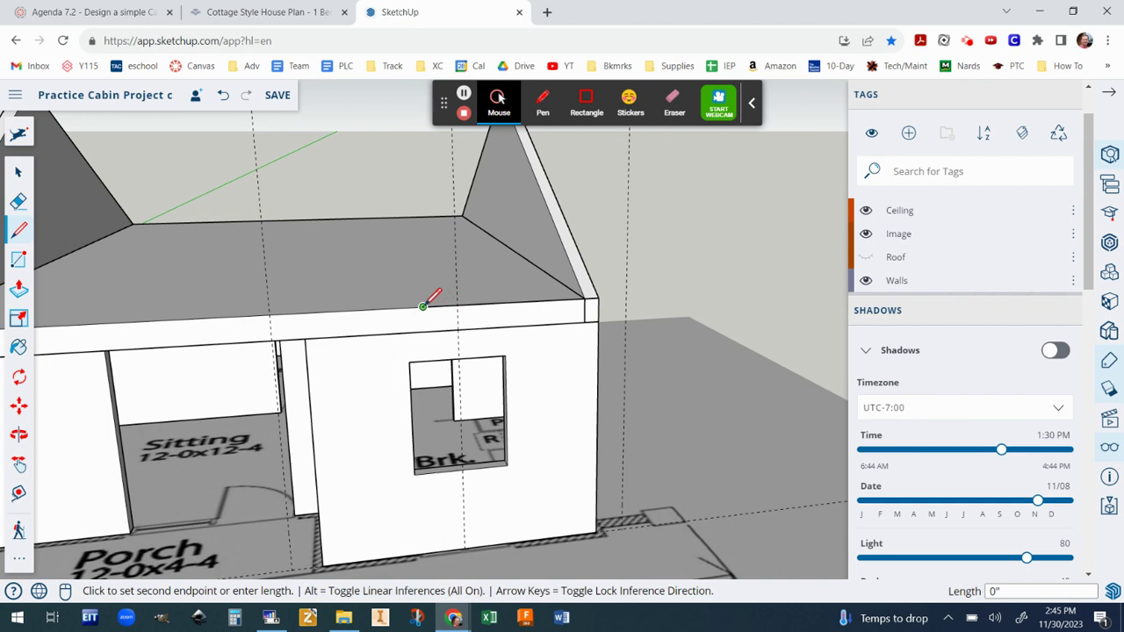
left_click(419, 215)
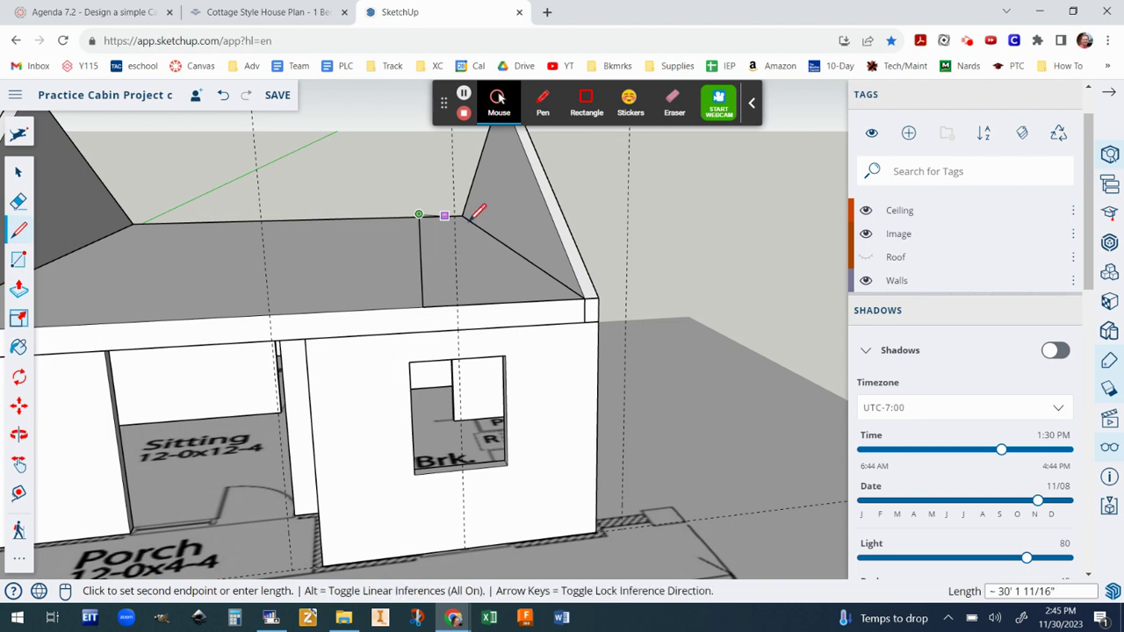
left_click(598, 296)
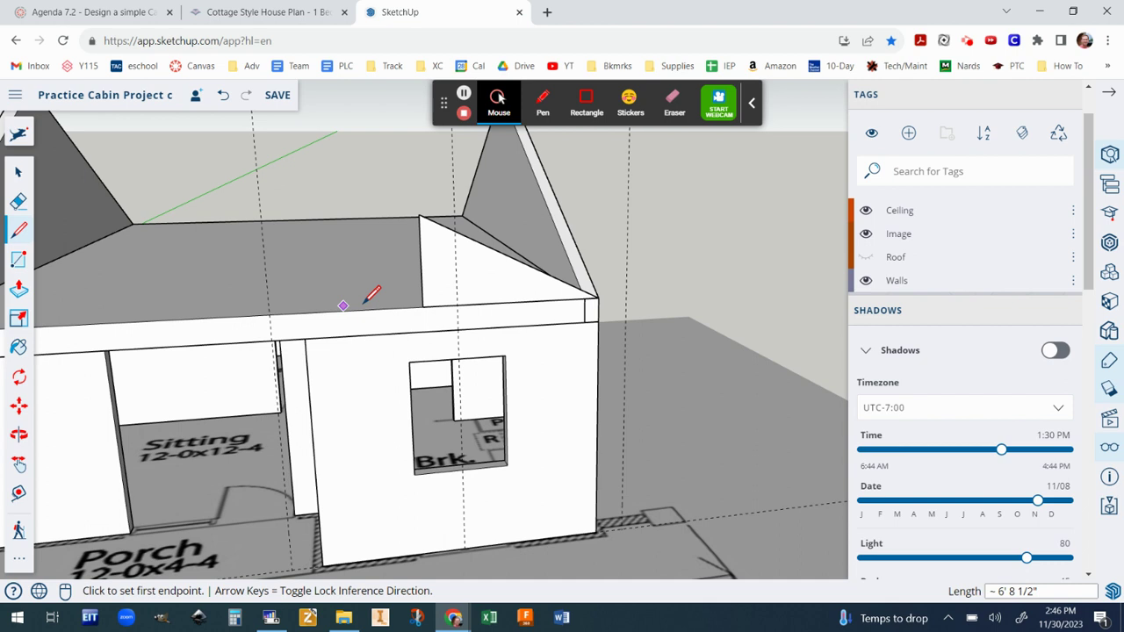
- Place a vertical guide directly in line with the porch-side edge of the projecting front wall
scroll(365, 300, "up", 2)
scroll(390, 274, "up", 2)
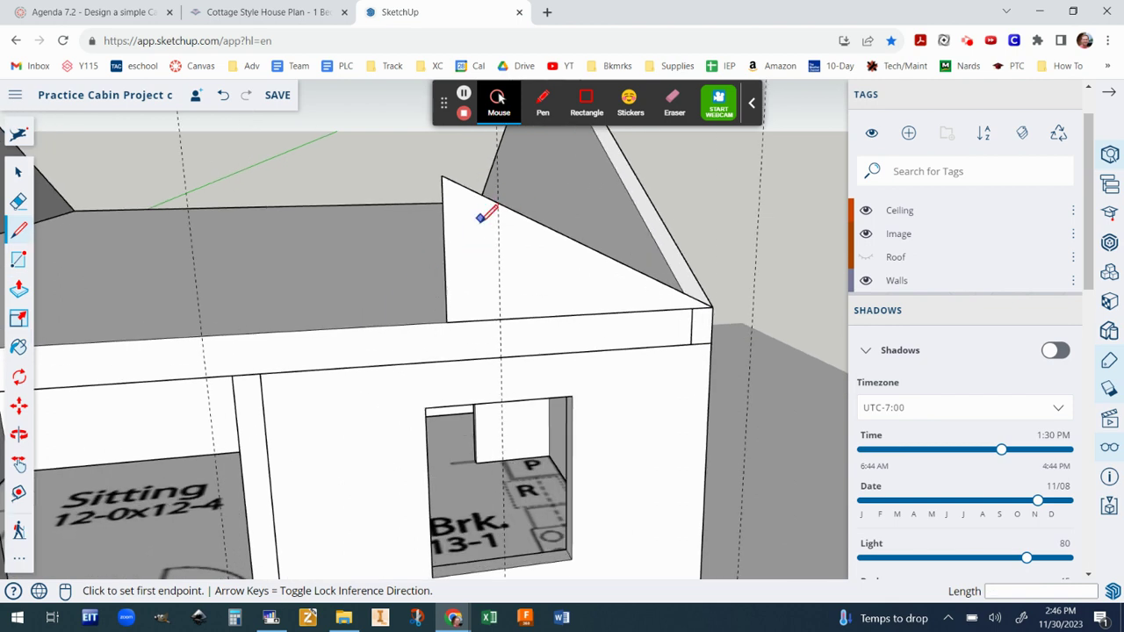
scroll(387, 299, "down", 2)
scroll(386, 299, "down", 2)
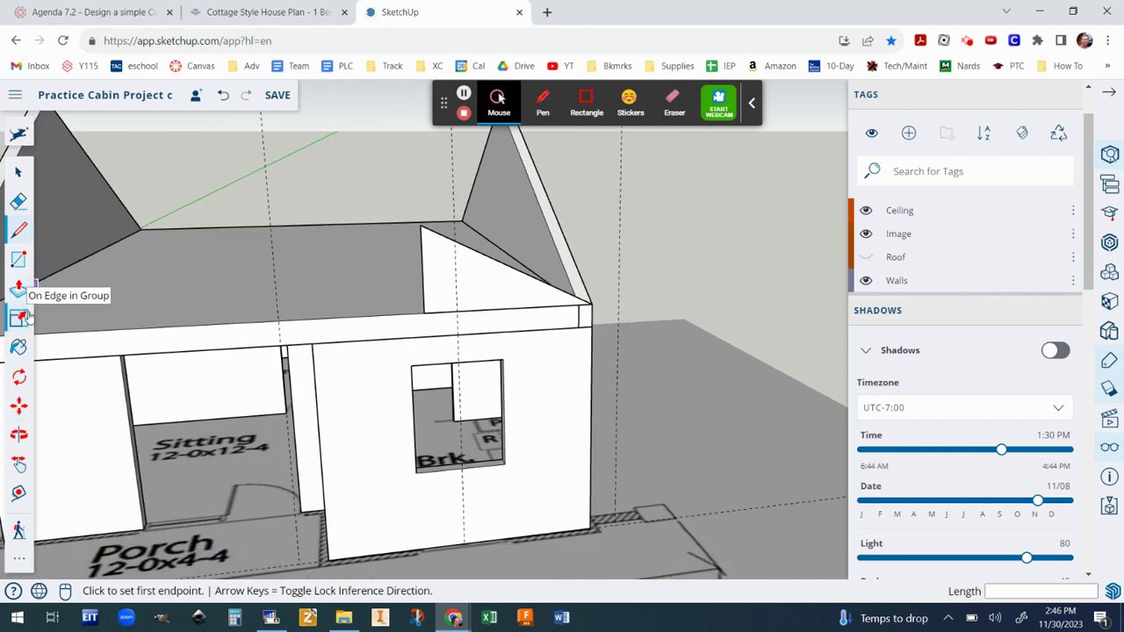
left_click(18, 492)
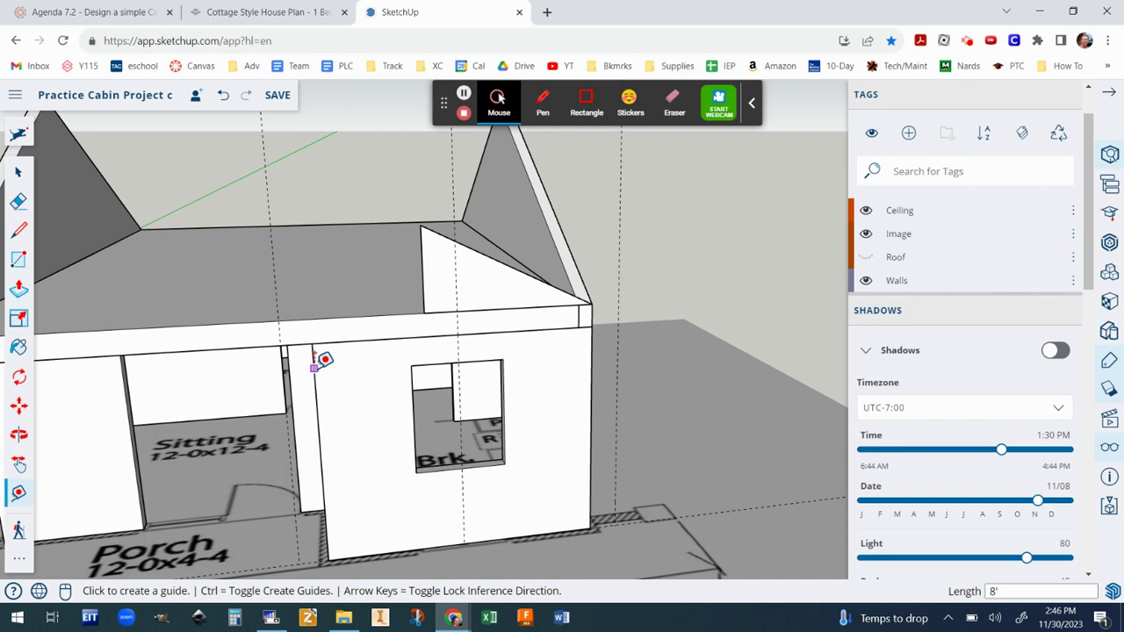
left_click(315, 367)
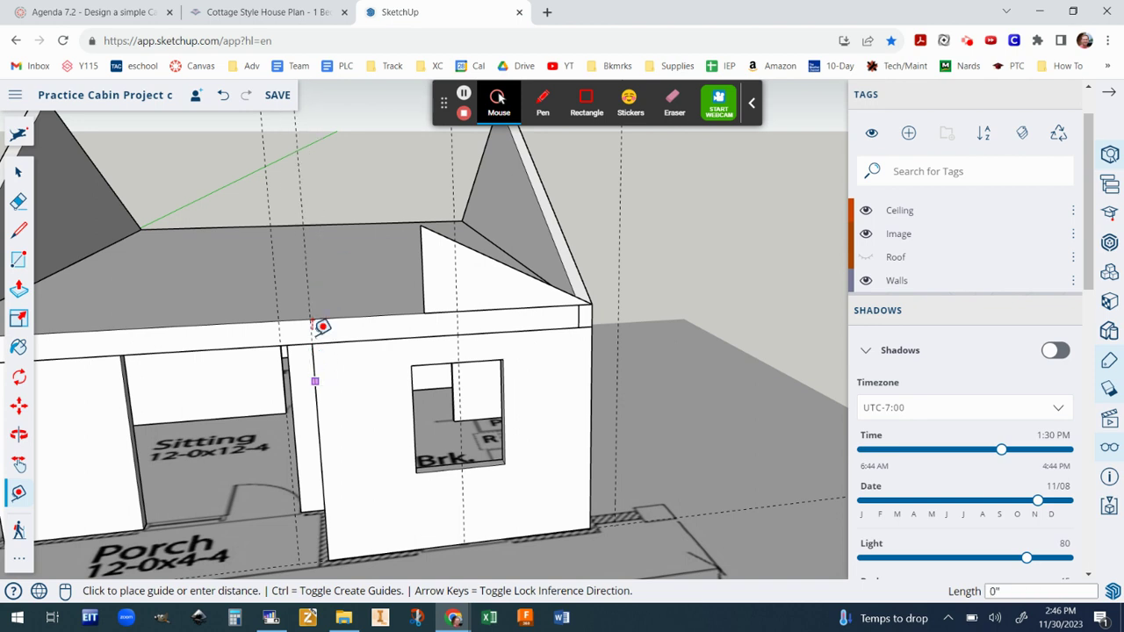
left_click(314, 341)
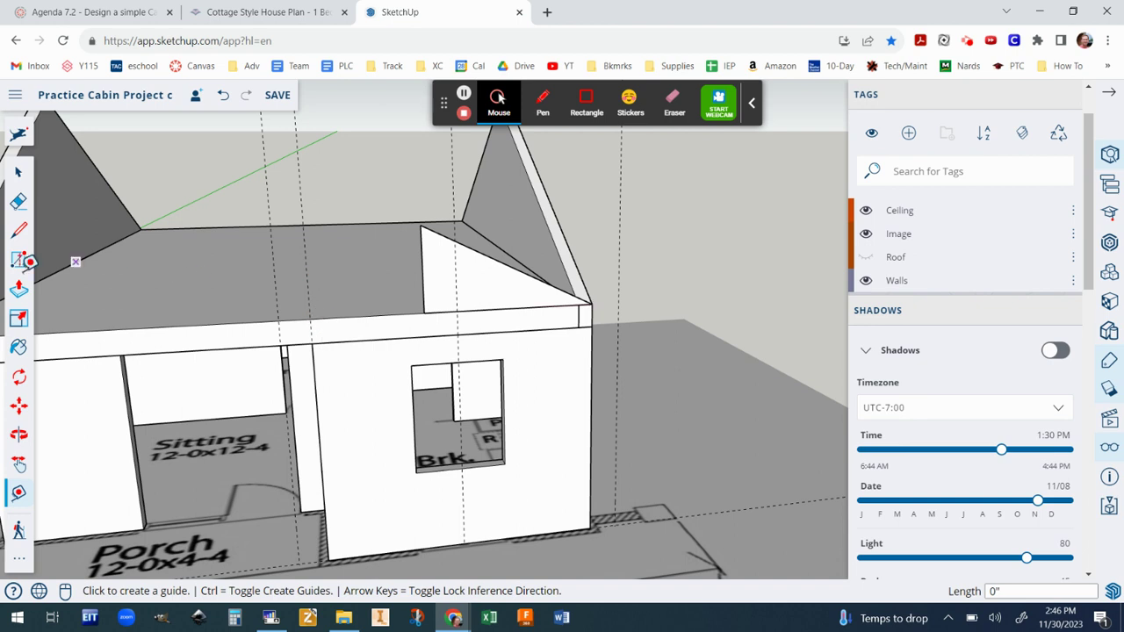
- Complete the gable triangle with a line from the slope's crossing with the centre guide to the porch-side guide and back along the base
left_click(20, 232)
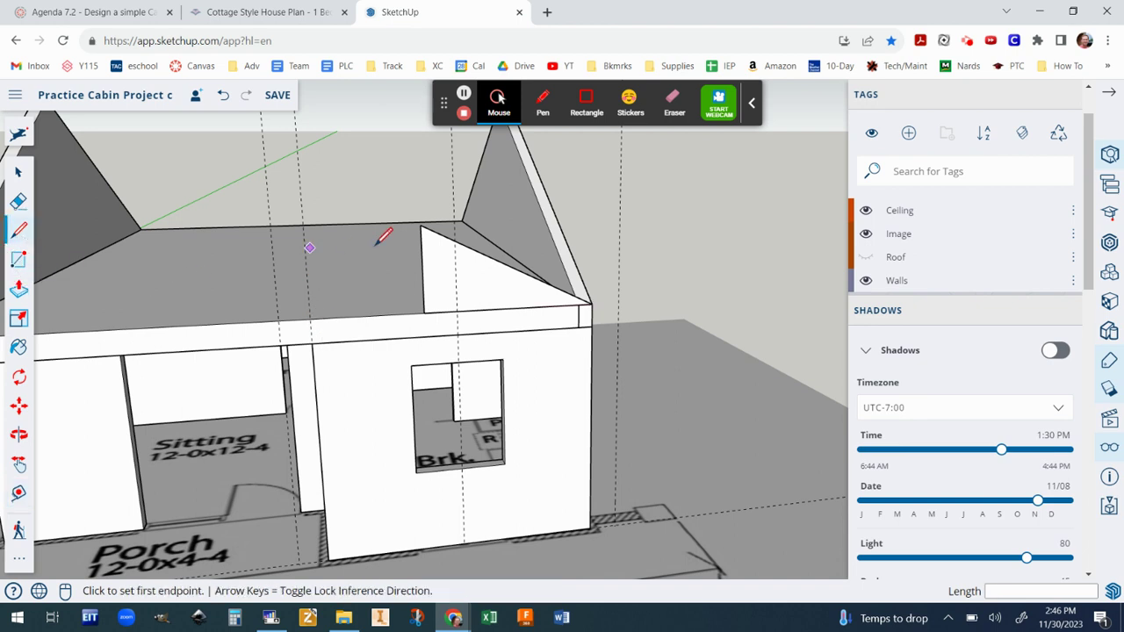
left_click(454, 239)
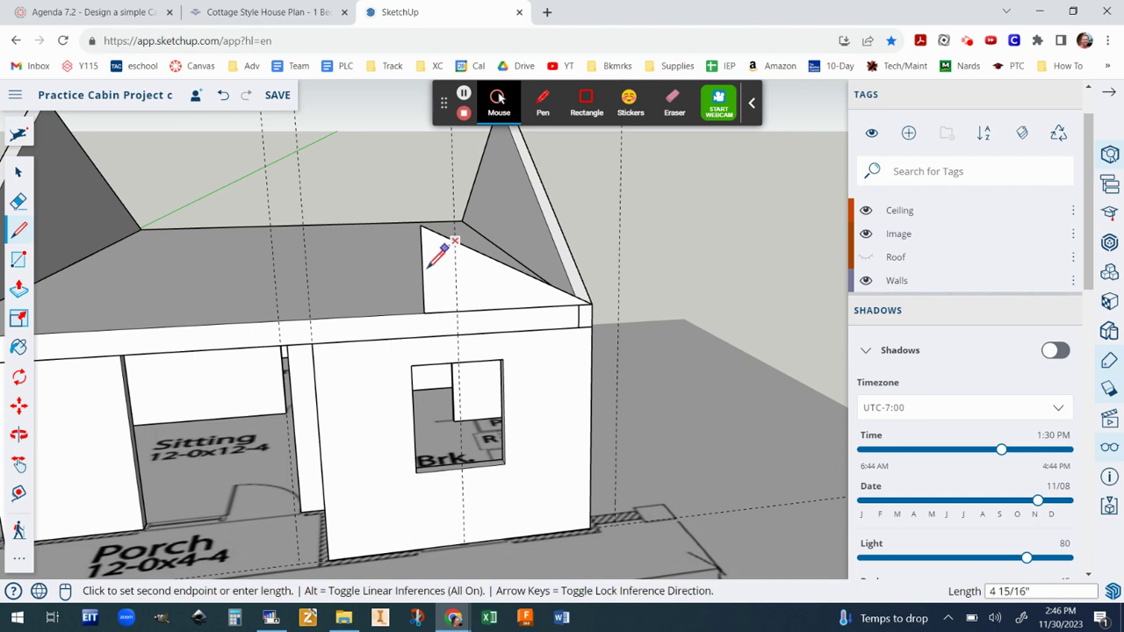
left_click(310, 316)
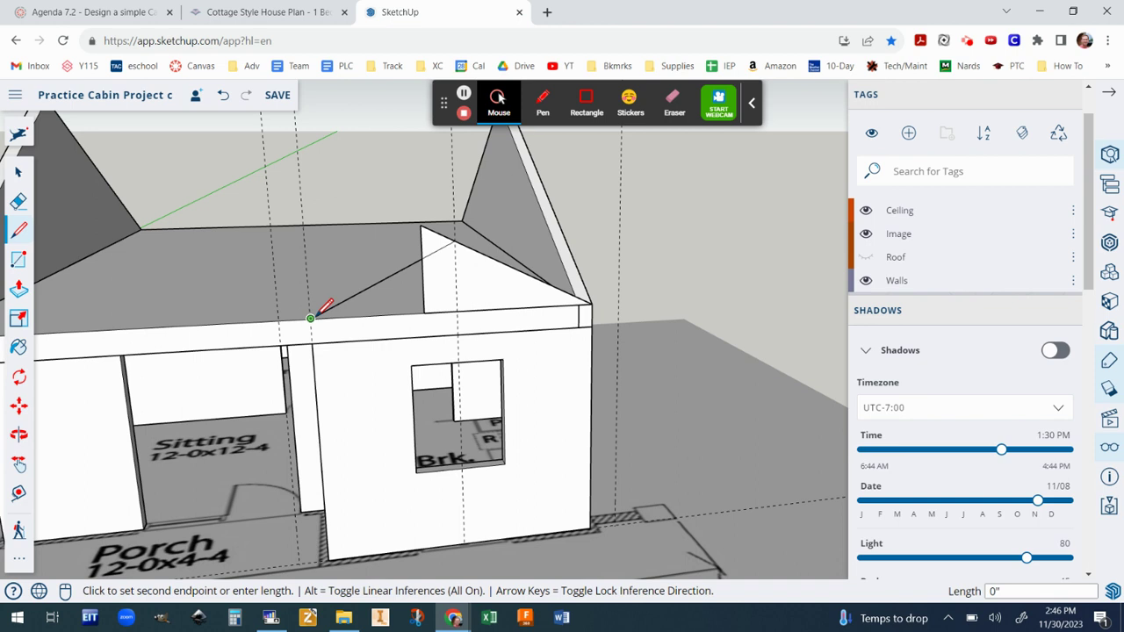
left_click(456, 311)
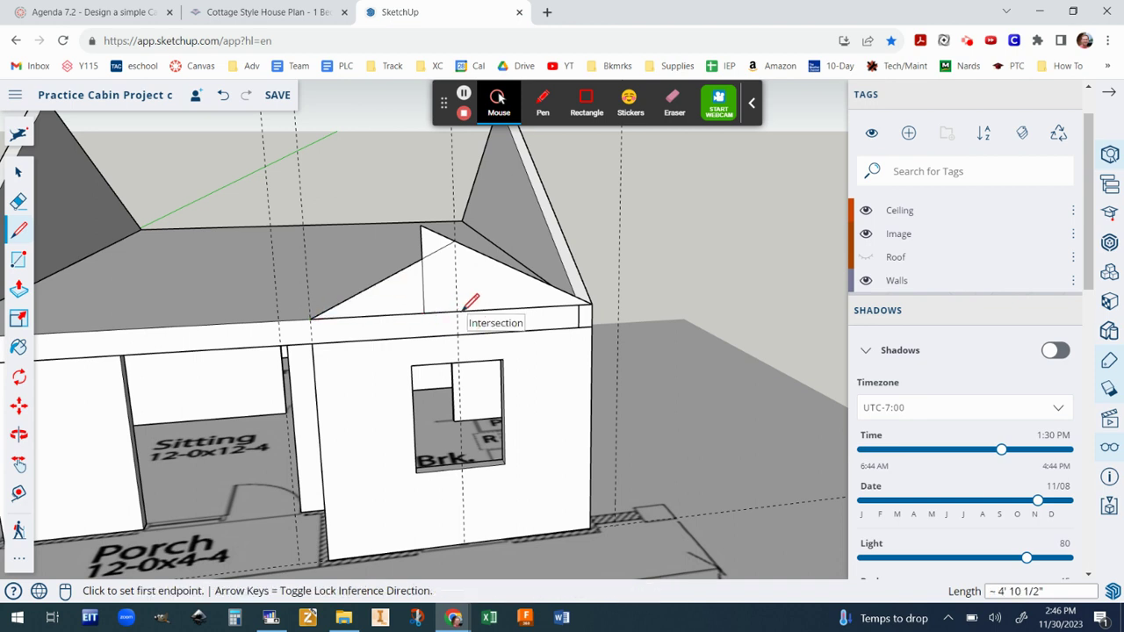
- Erase the original triangle's leftover upright line and the part of its slope beyond the gable peak
left_click(18, 202)
left_click(431, 230)
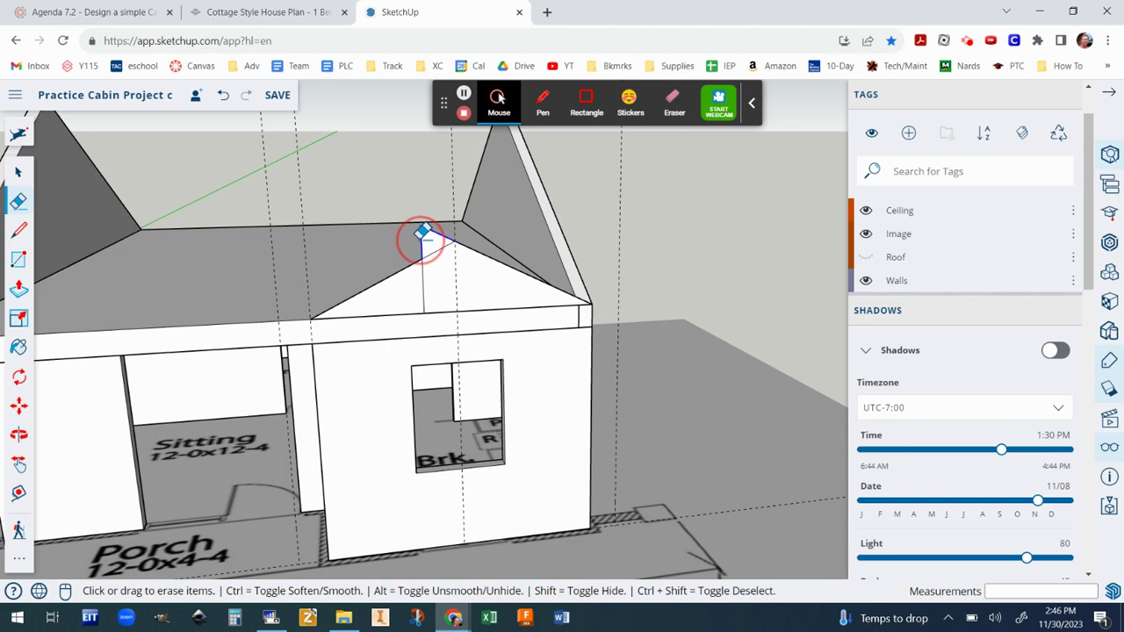
left_click(425, 285)
- Hide the ceiling by turning off the visibility of the Ceiling tag
scroll(444, 287, "down", 1)
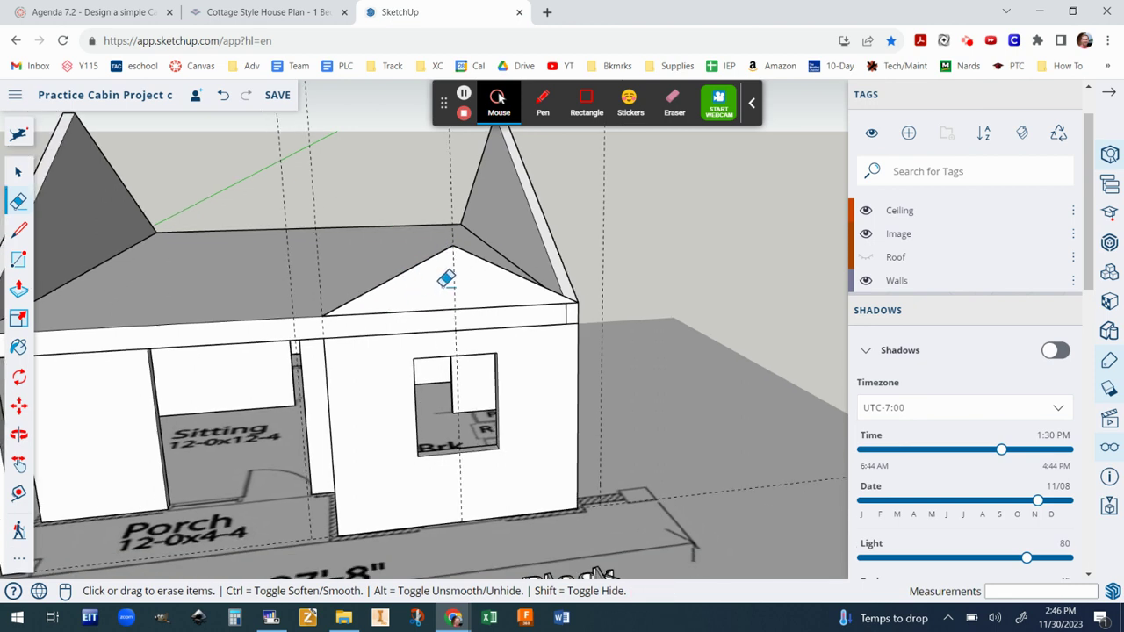
scroll(595, 302, "down", 1)
mouse_move(584, 314)
middle_mouse_down()
mouse_move(513, 322)
mouse_move(492, 304)
mouse_move(421, 298)
middle_mouse_up()
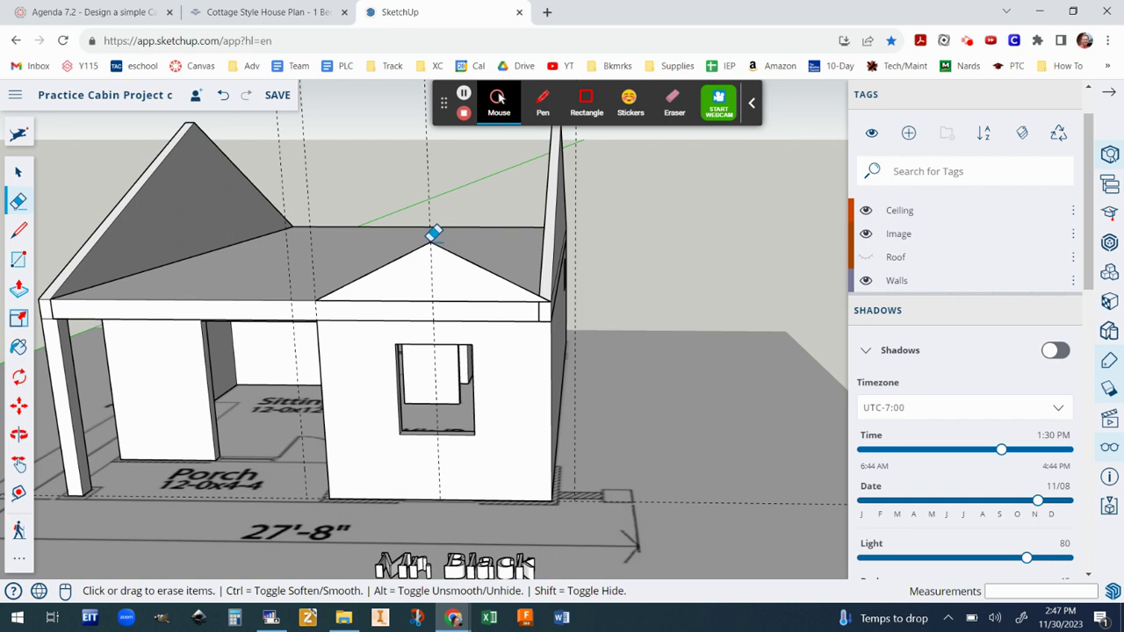
scroll(433, 234, "up", 3)
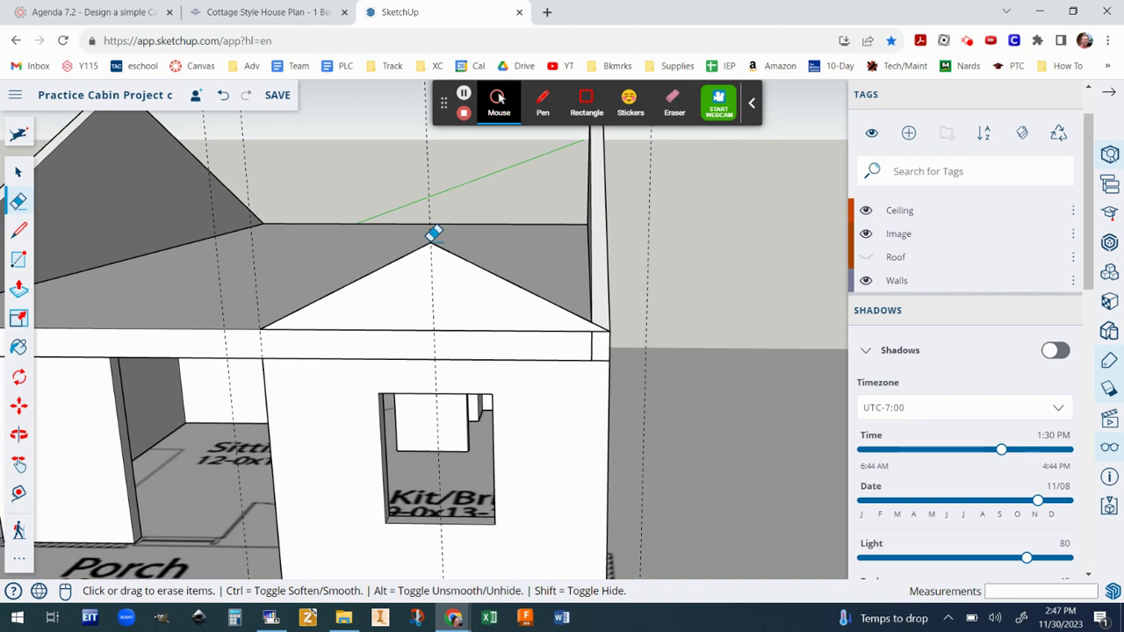
scroll(285, 343, "up", 1)
scroll(285, 343, "up", 1)
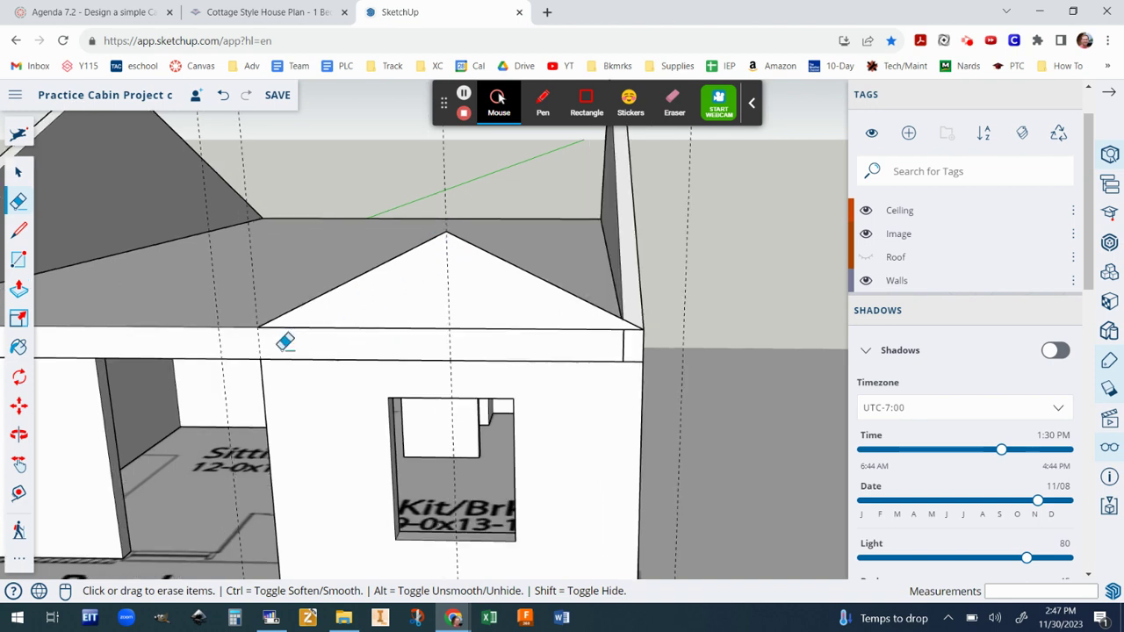
mouse_move(307, 333)
middle_mouse_down()
mouse_move(359, 328)
mouse_move(352, 346)
mouse_move(321, 351)
mouse_move(321, 337)
middle_mouse_up()
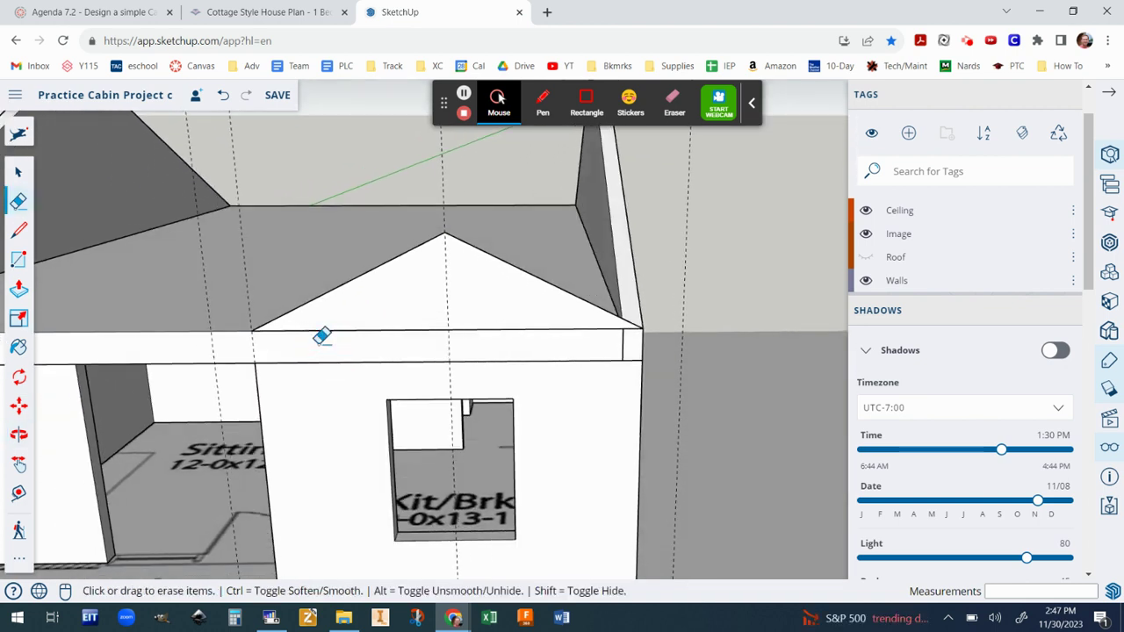
left_click(866, 212)
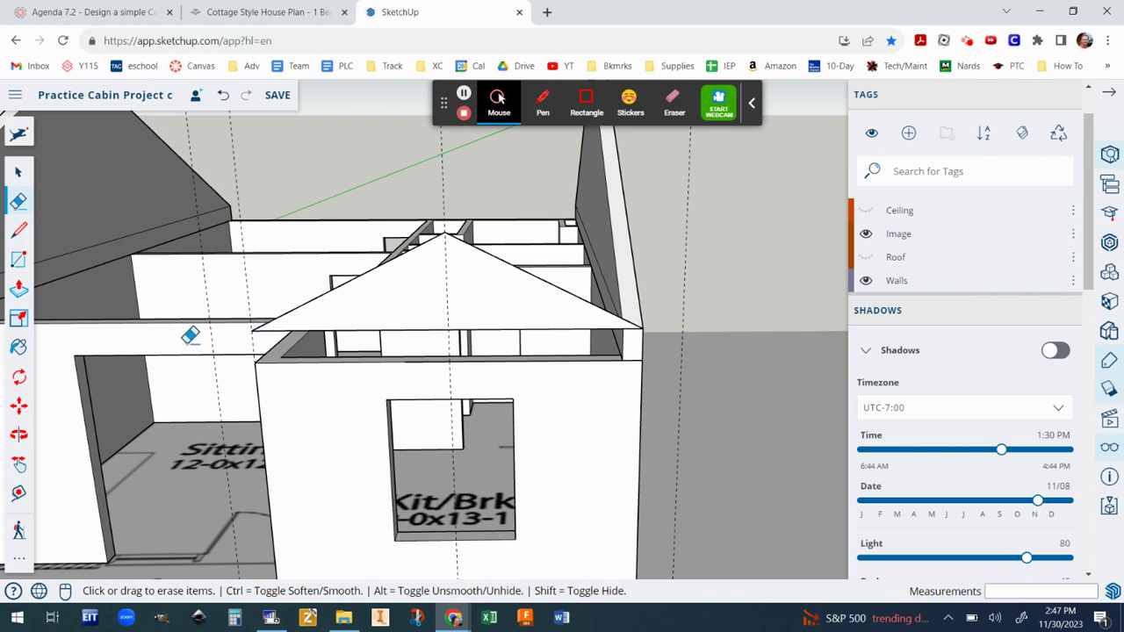
- Draw a 10" high rectangular face from the gable triangle's base down to the top of the projecting front wall
left_click(19, 231)
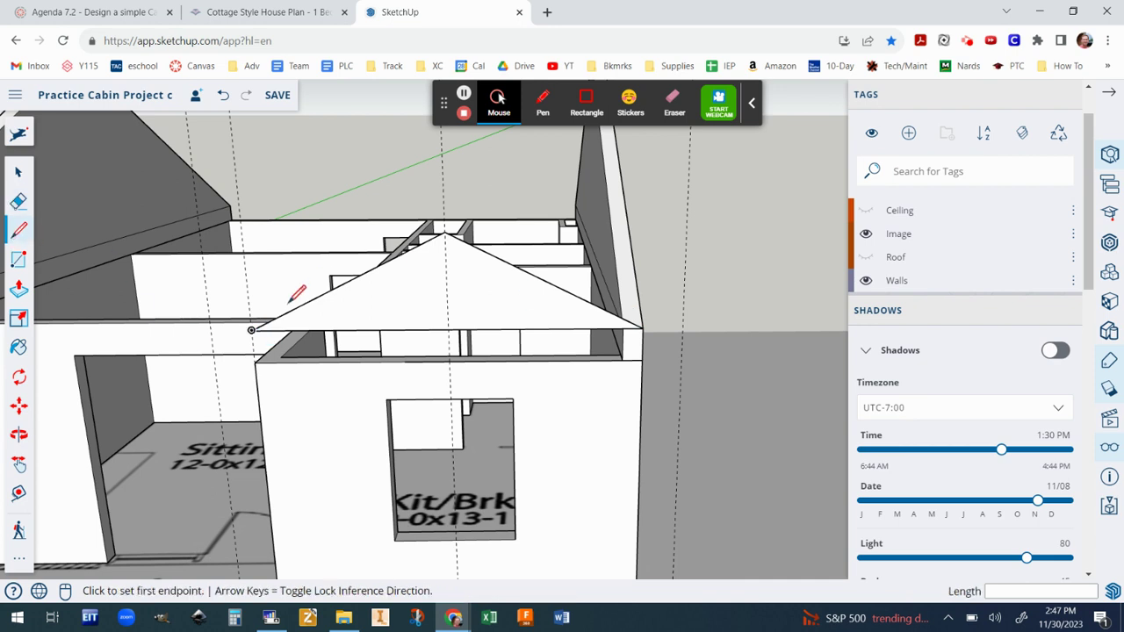
left_click(251, 330)
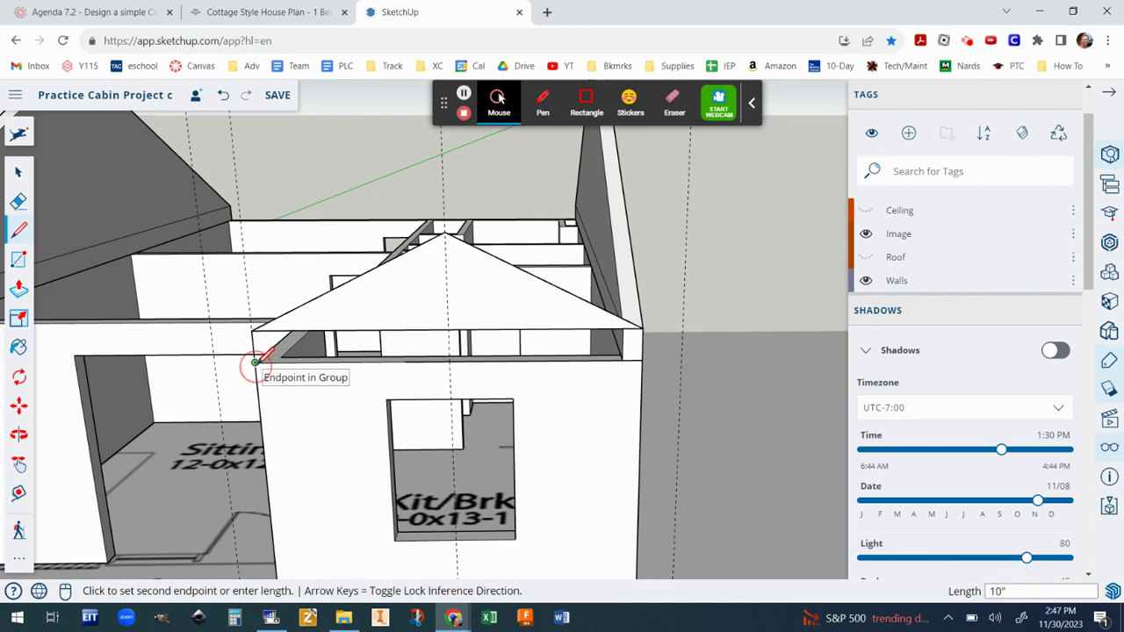
left_click(642, 360)
left_click(642, 324)
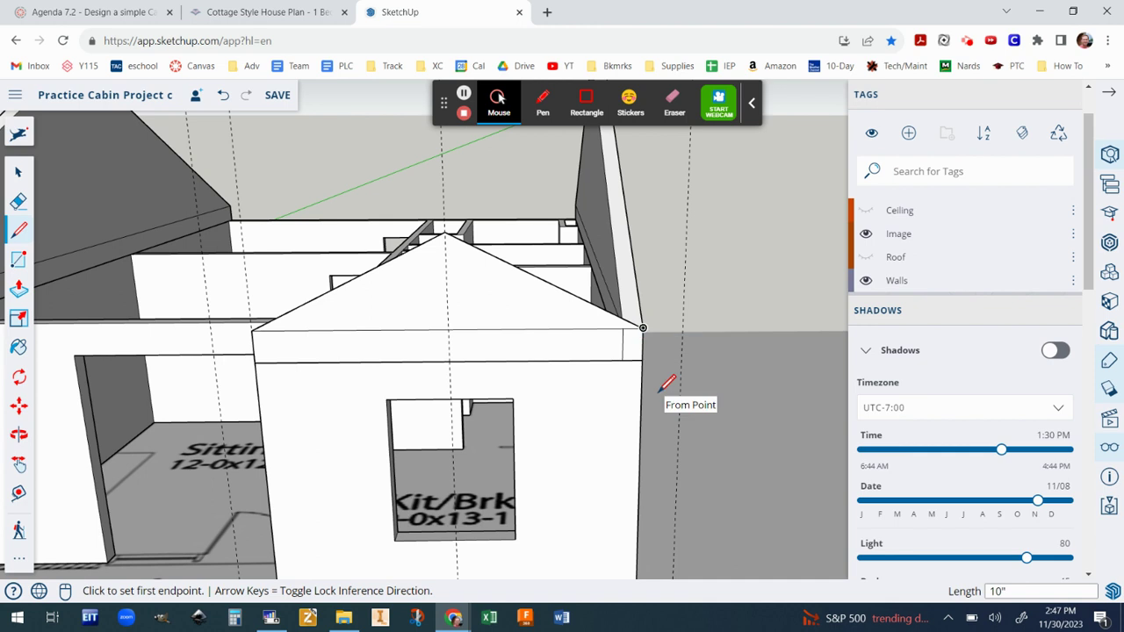
- From inside the cabin, push/pull the rectangular strip and the gable triangle above it 6" inward
scroll(664, 386, "down", 2)
scroll(668, 382, "down", 1)
middle_click_drag(352, 354, 841, 404)
scroll(784, 313, "up", 2)
scroll(681, 411, "down", 2)
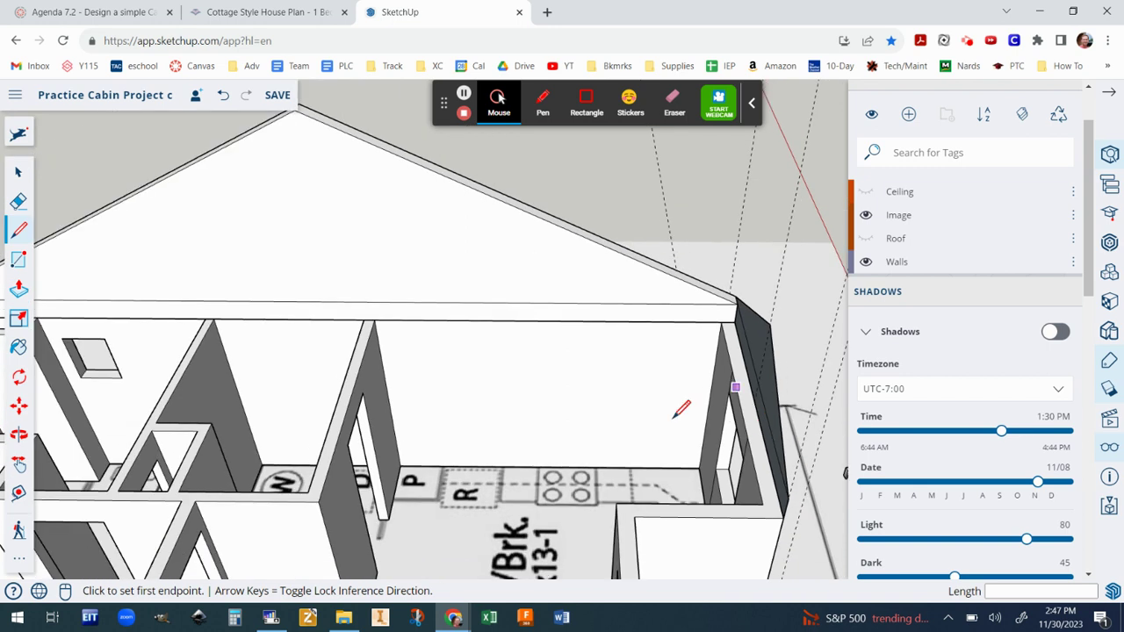
mouse_move(681, 411)
middle_mouse_down()
mouse_move(761, 472)
mouse_move(682, 465)
mouse_move(597, 499)
mouse_move(673, 401)
middle_mouse_up()
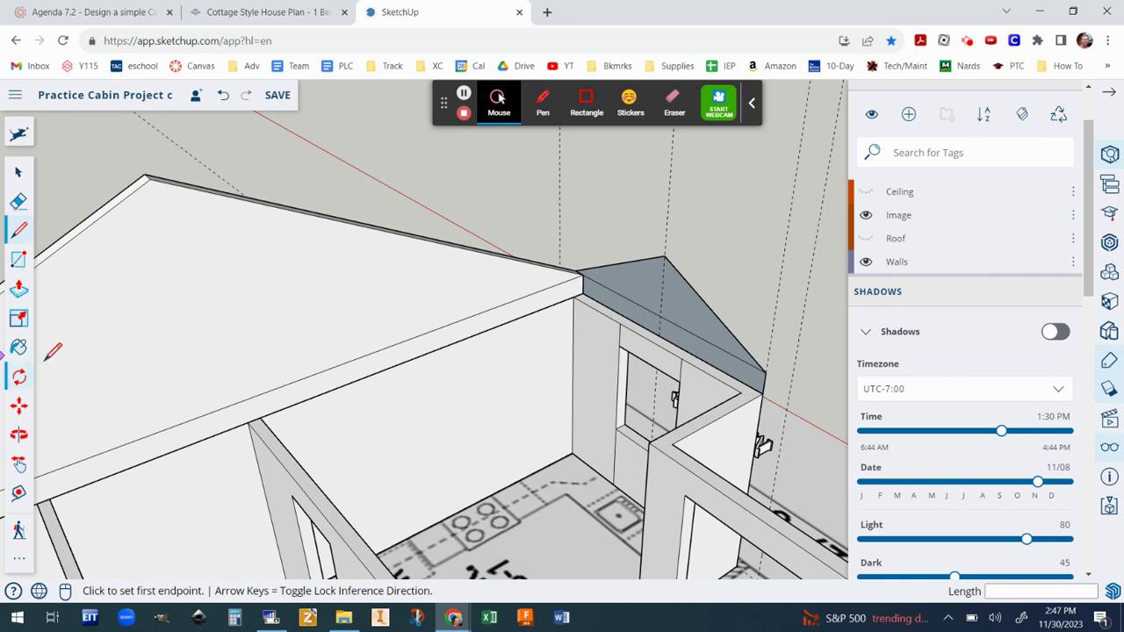
left_click(19, 288)
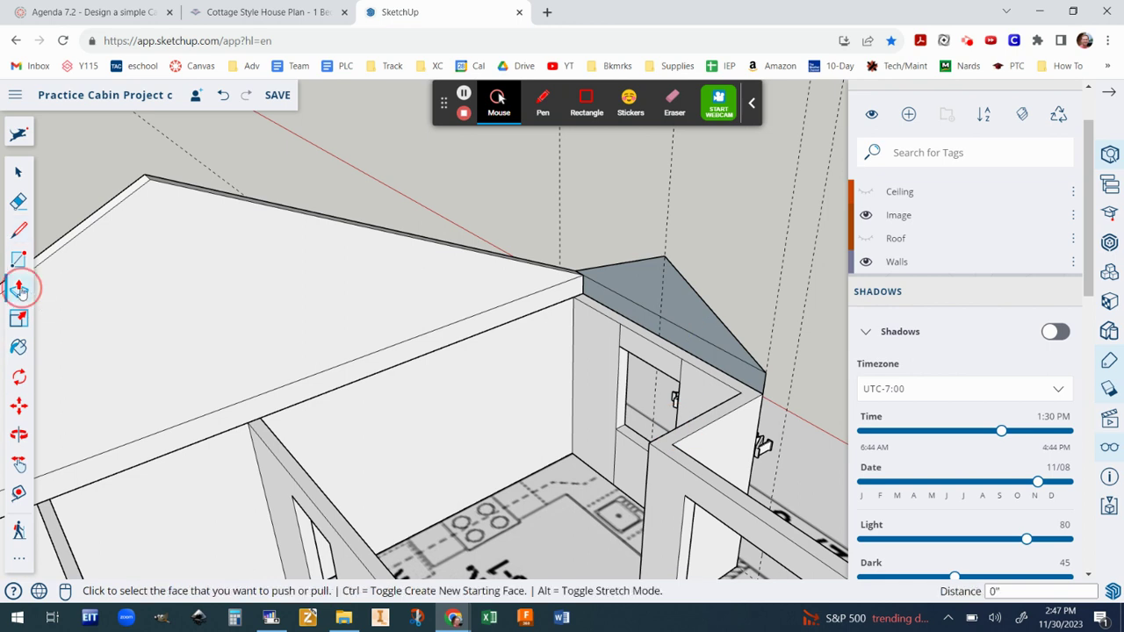
left_click(618, 315)
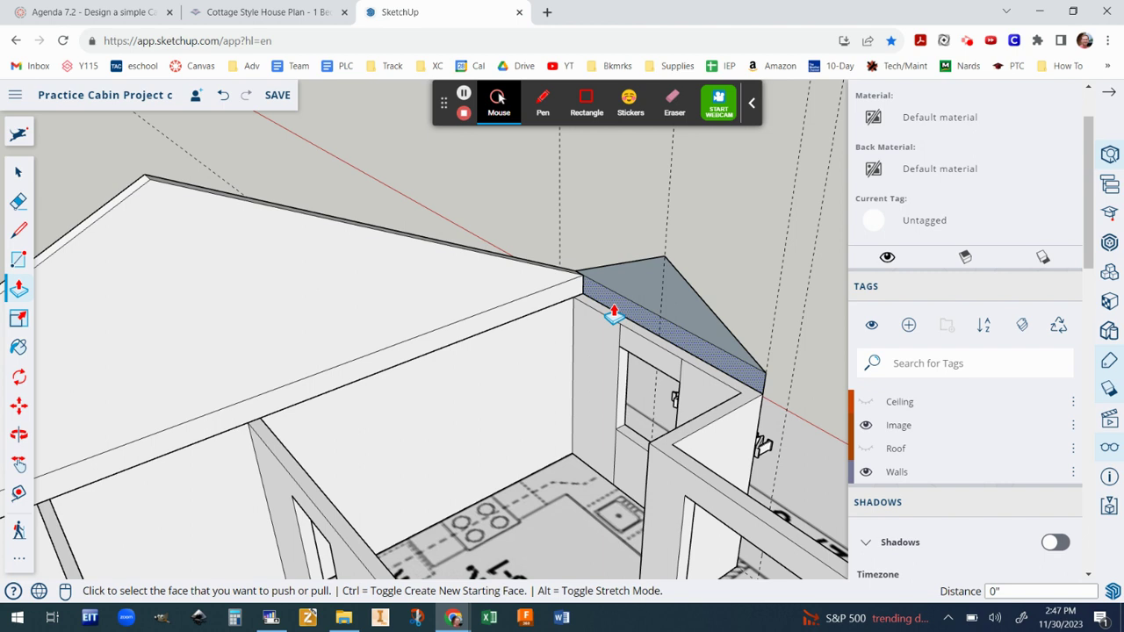
left_click(614, 314)
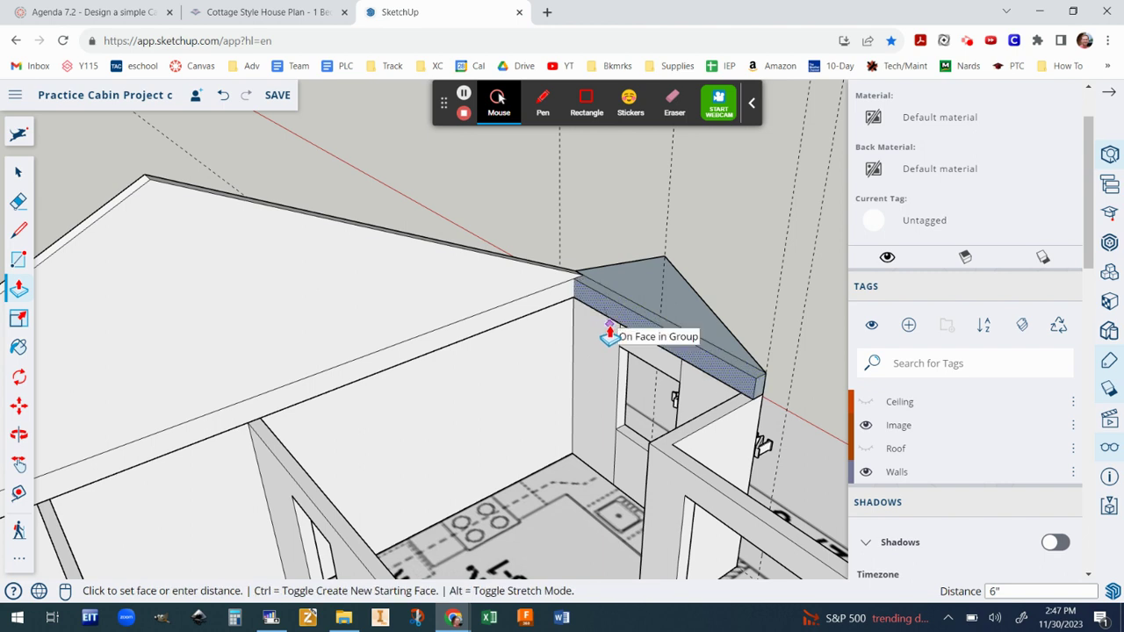
left_click(610, 334)
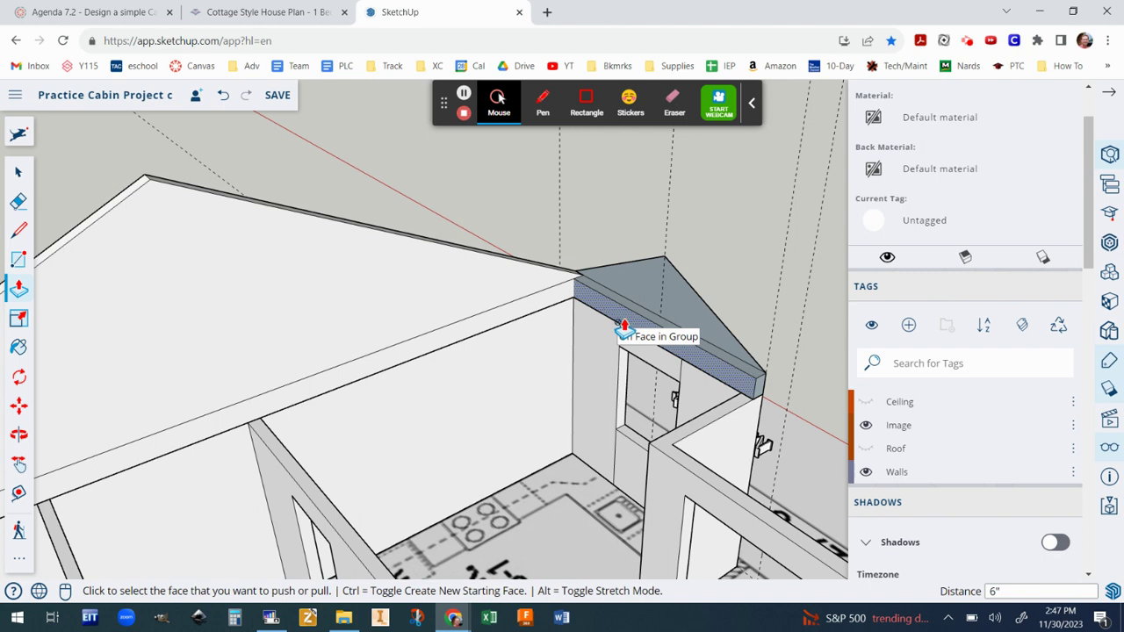
left_click(643, 297)
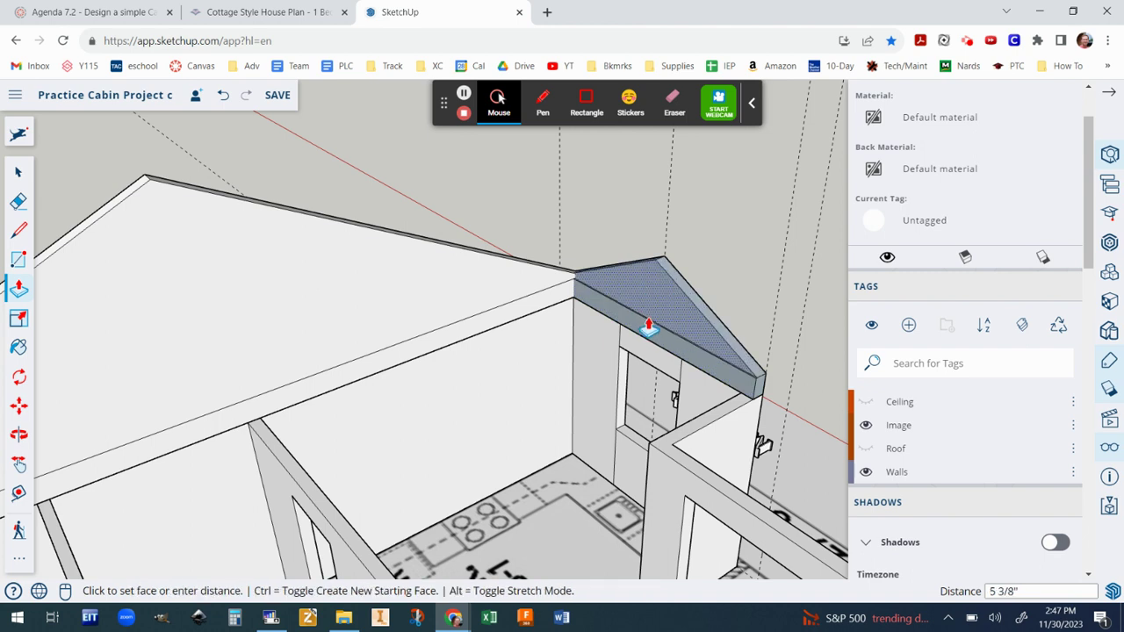
left_click(648, 336)
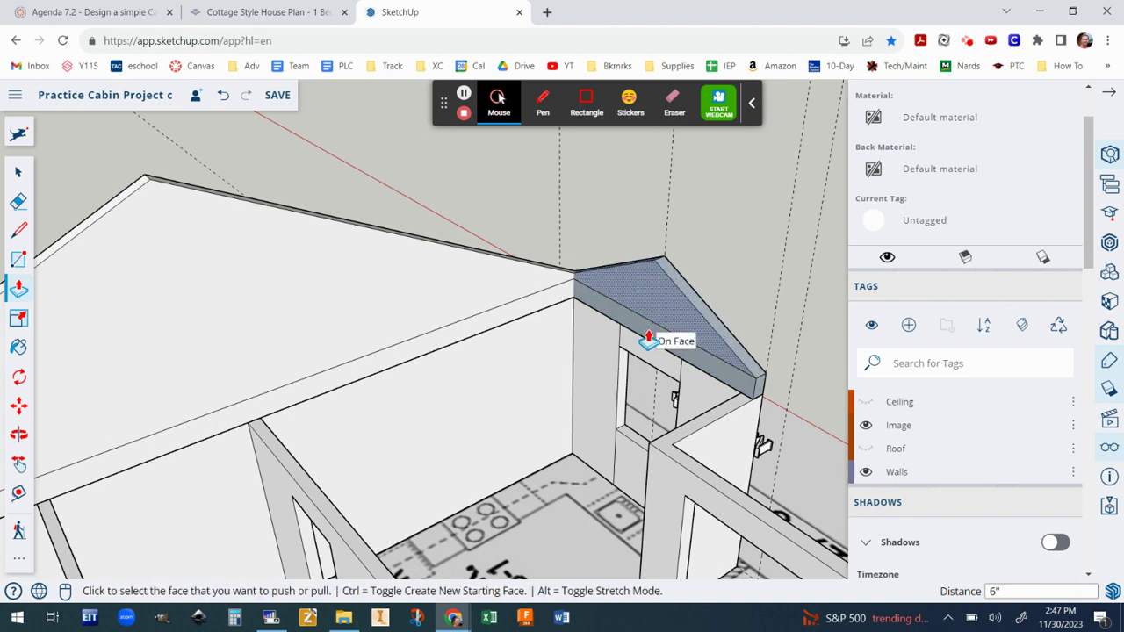
- Examine the thickened gable and the recess left on its outer face from the front and both ends
scroll(647, 335, "down", 5)
middle_click_drag(694, 332, 131, 283)
scroll(531, 362, "up", 5)
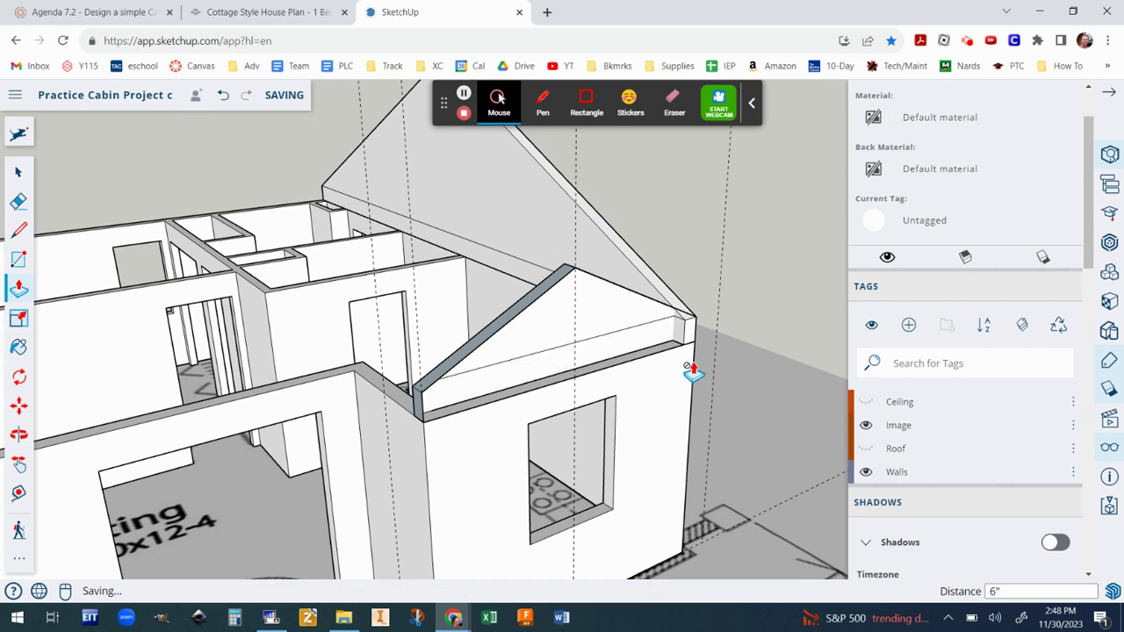
scroll(692, 368, "up", 3)
scroll(708, 366, "up", 3)
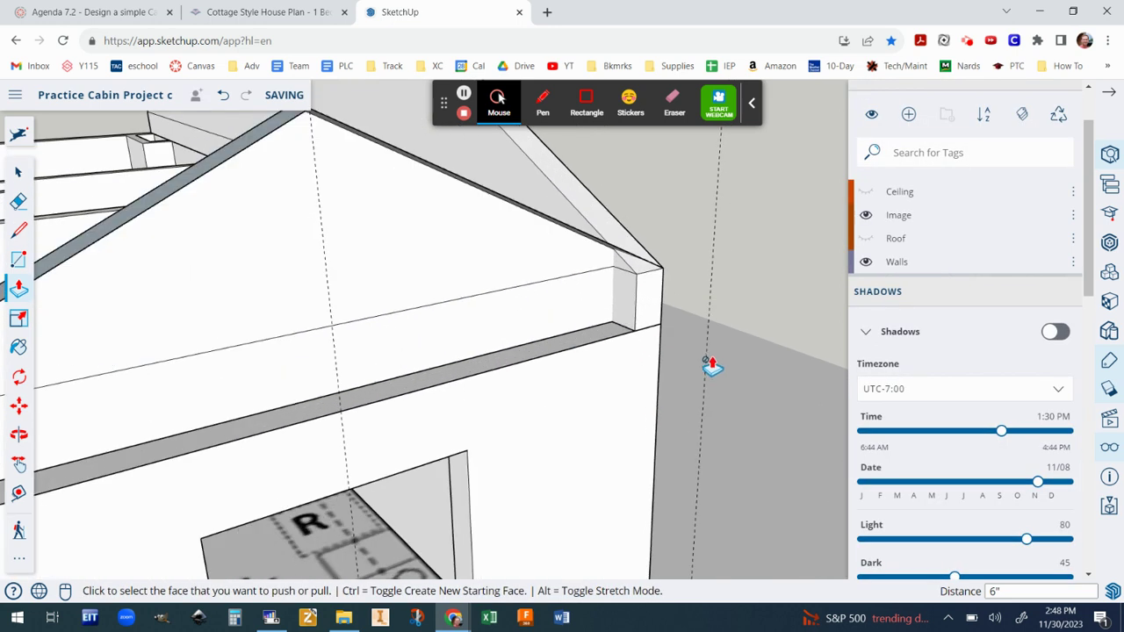
middle_click_drag(703, 363, 276, 314)
left_click_drag(277, 315, 325, 389)
key("p")
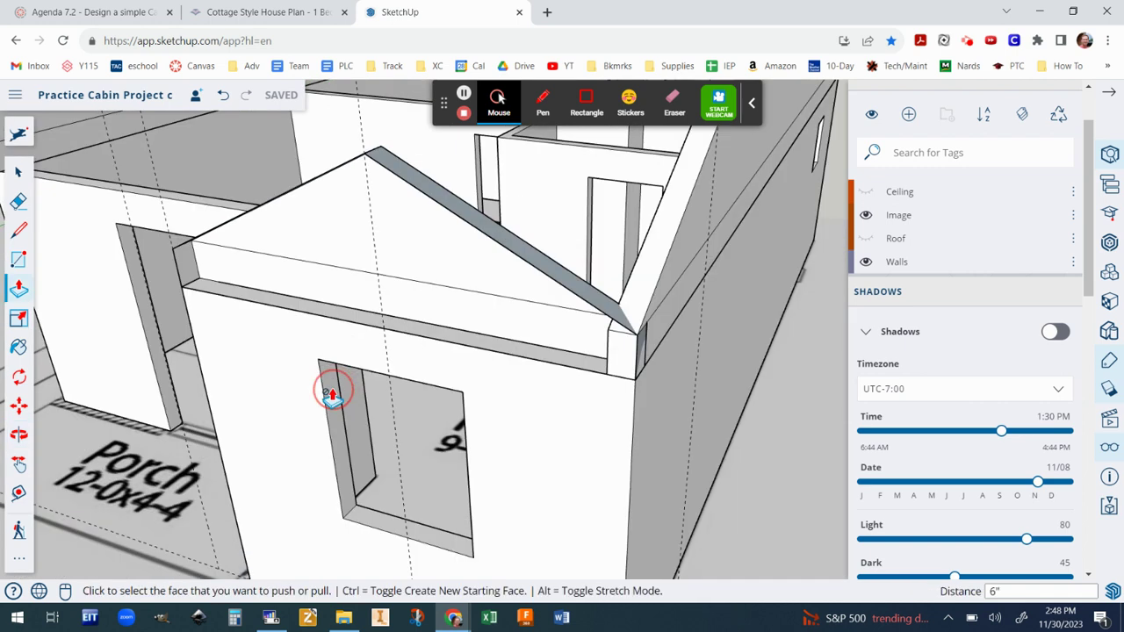
middle_click_drag(306, 336, 370, 372)
scroll(371, 373, "up", 2)
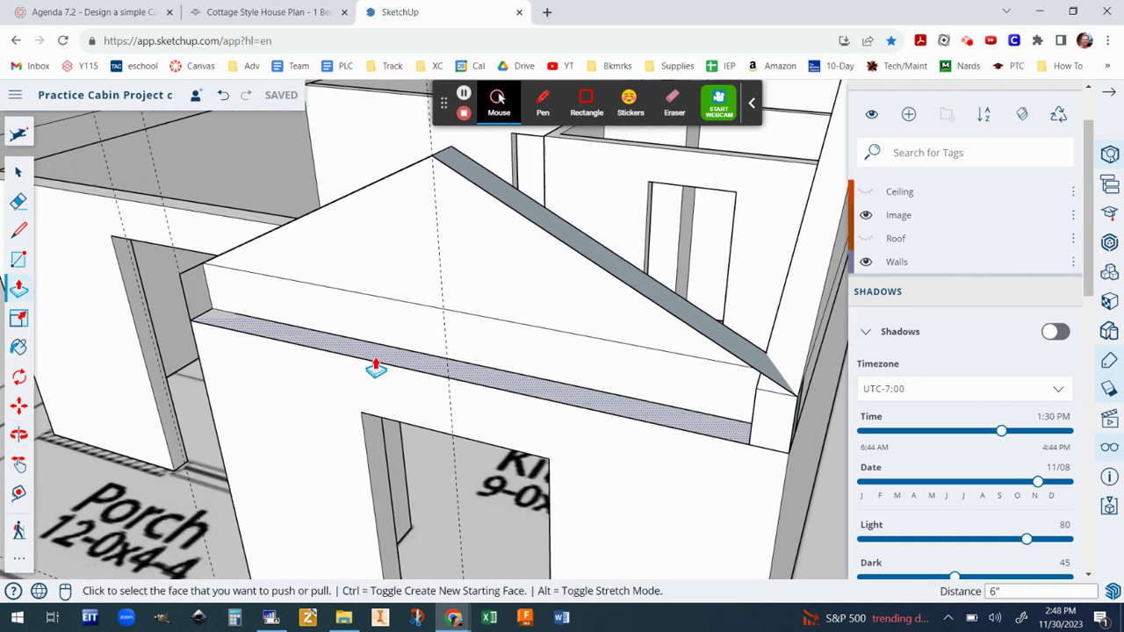
middle_click_drag(475, 388, 520, 275)
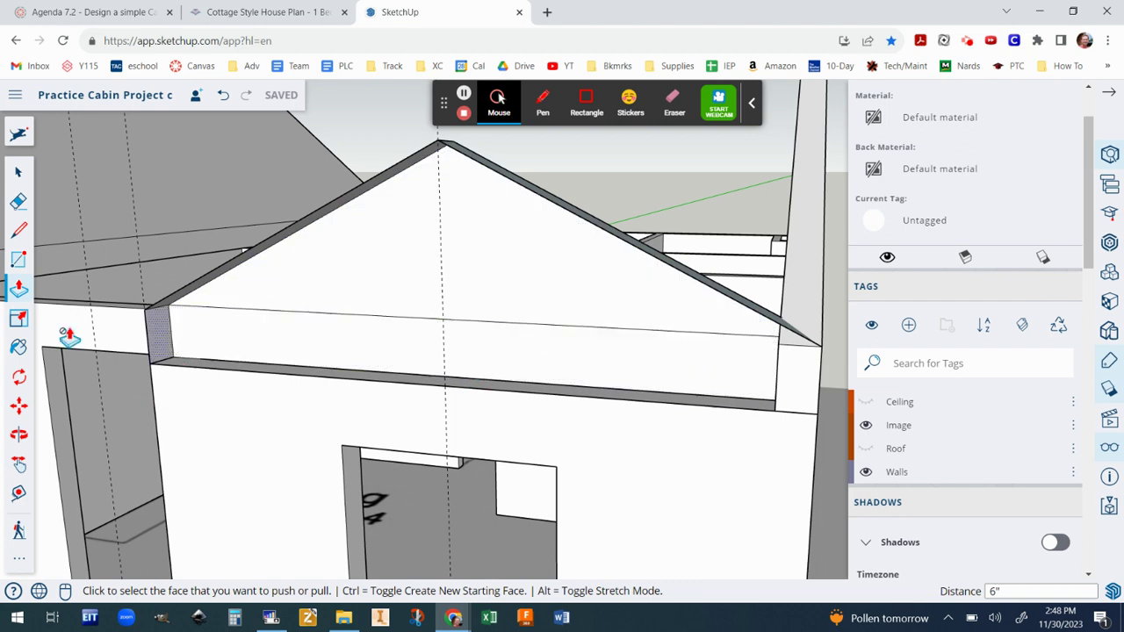
- Close the gable's recessed front with a 10" vertical line at its porch-side end and a line across the triangle's base
left_click(18, 234)
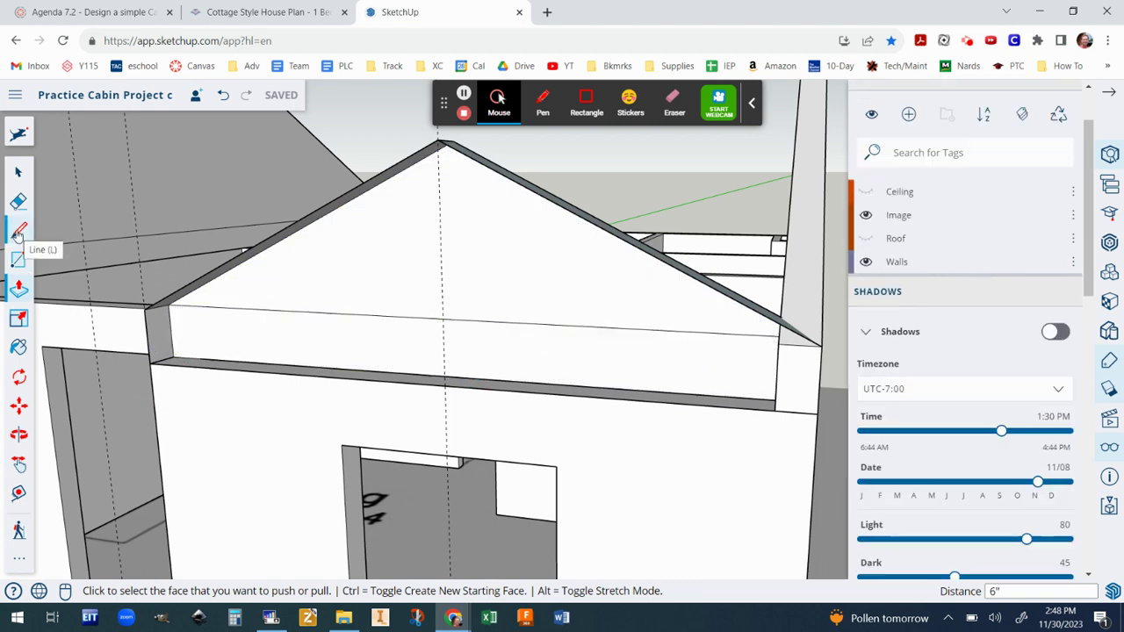
left_click(17, 232)
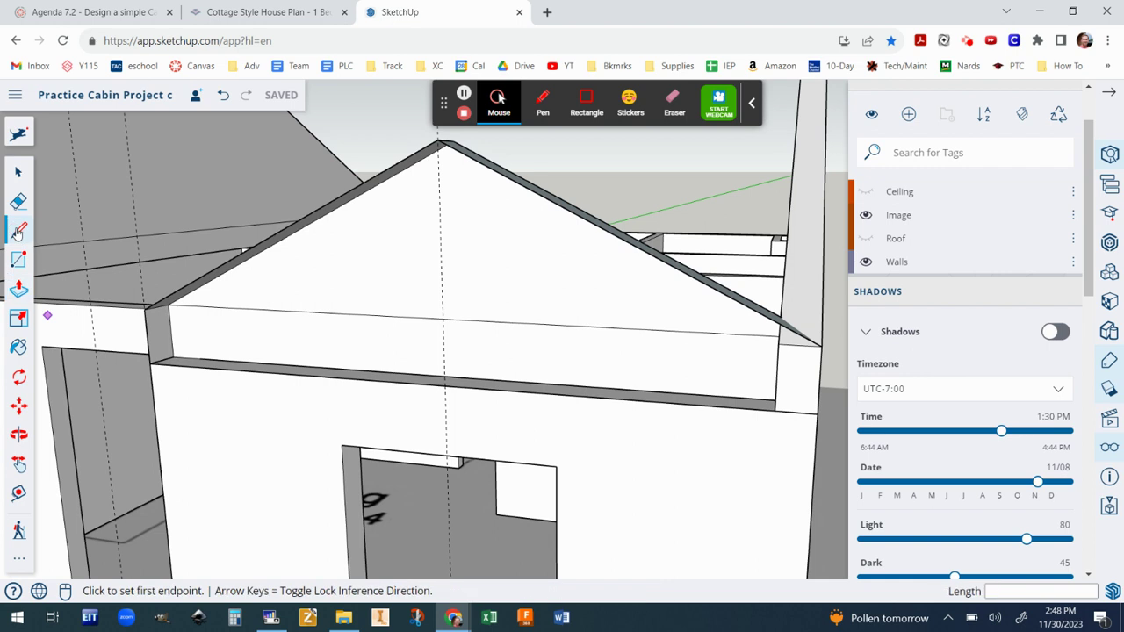
left_click(144, 310)
left_click(155, 363)
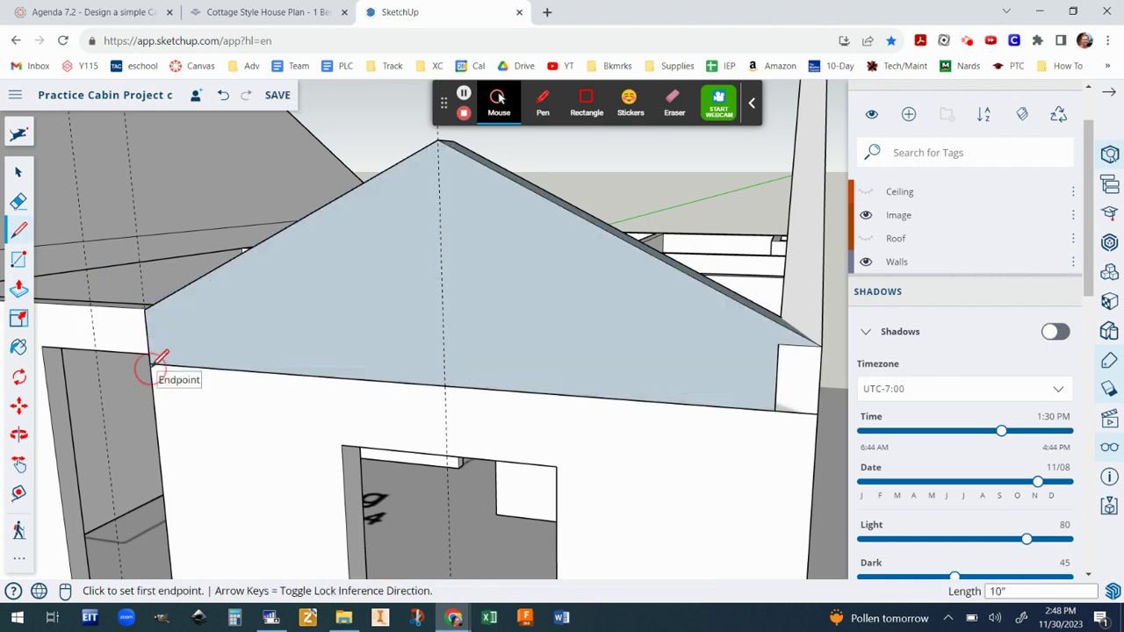
left_click(144, 310)
left_click(778, 343)
scroll(778, 347, "down", 2)
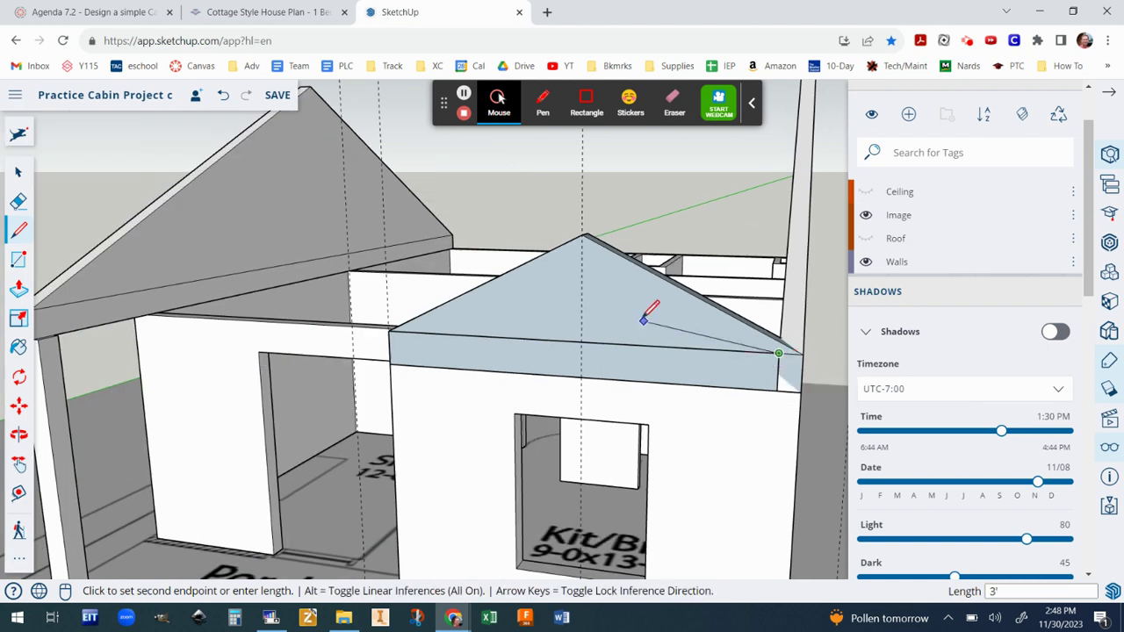
- Reverse the blue front face of the gable triangle and the strip beneath it
left_click(19, 172)
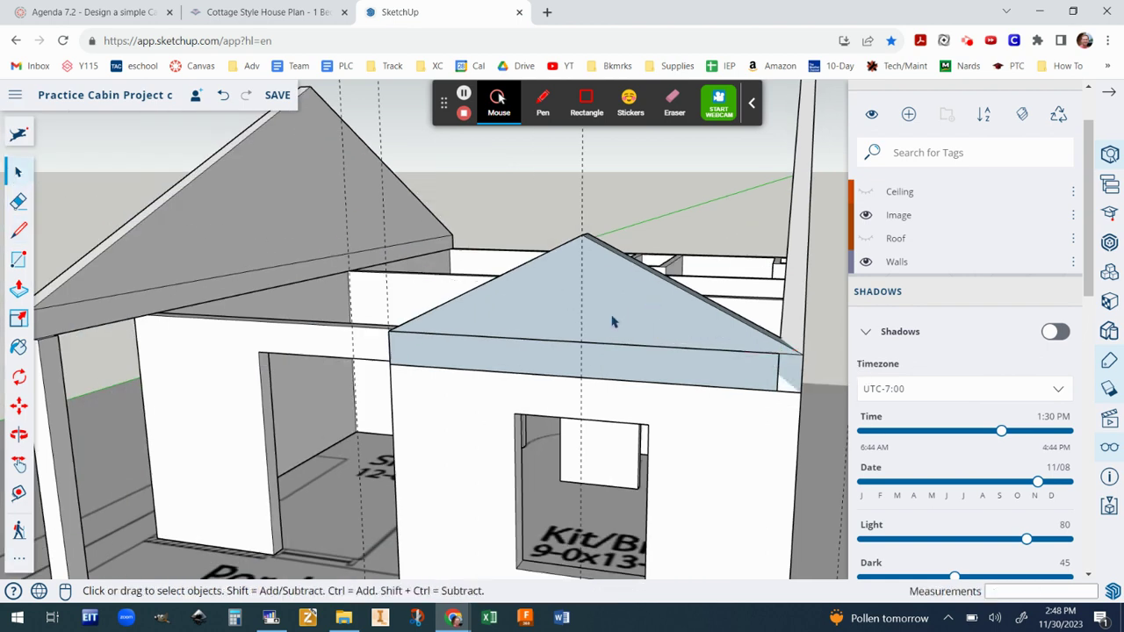
right_click(614, 320)
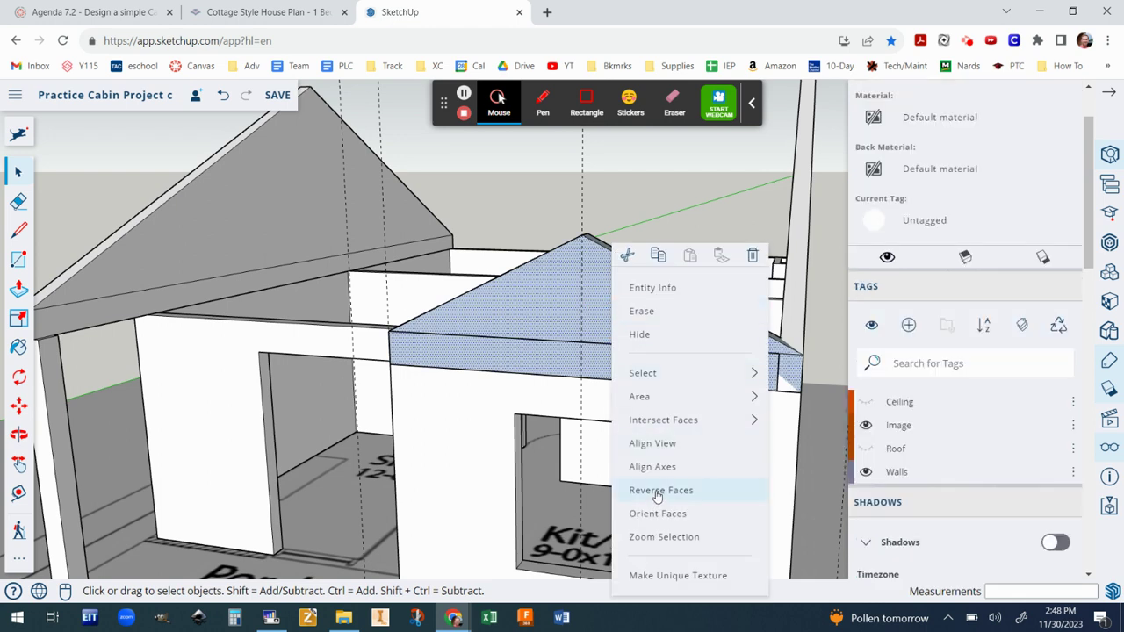
left_click(657, 492)
scroll(680, 464, "down", 2)
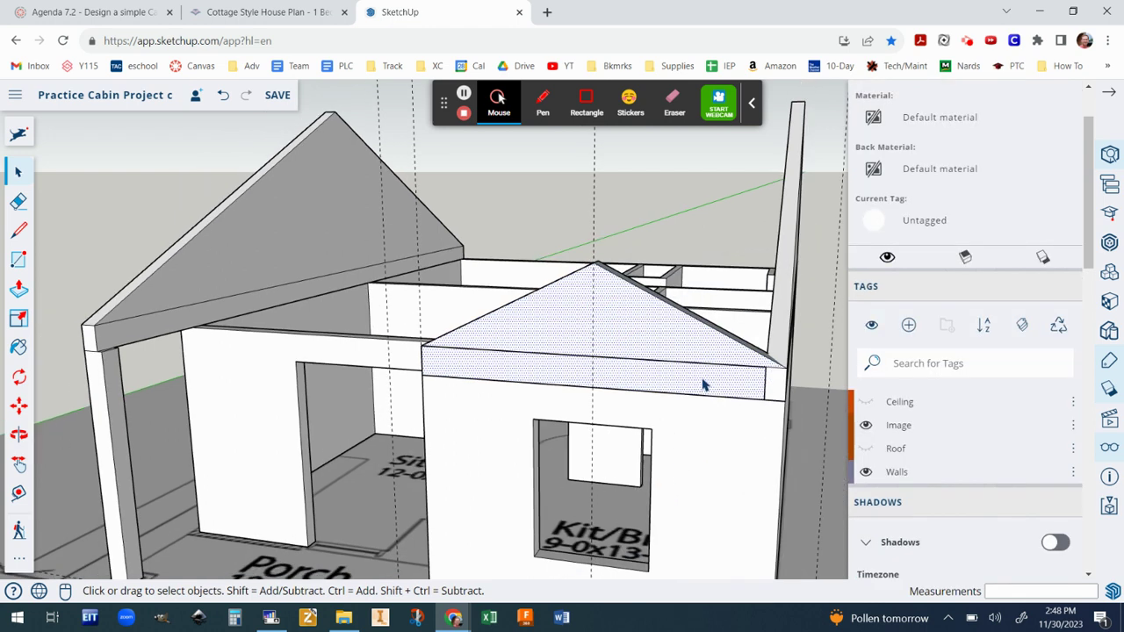
- Reverse the interior faces of the gable triangle and of the strip below it
scroll(703, 385, "down", 1)
middle_click_drag(653, 331, 796, 472)
middle_click_drag(406, 309, 509, 402)
scroll(509, 403, "up", 1)
middle_click_drag(299, 259, 765, 392)
right_click(670, 278)
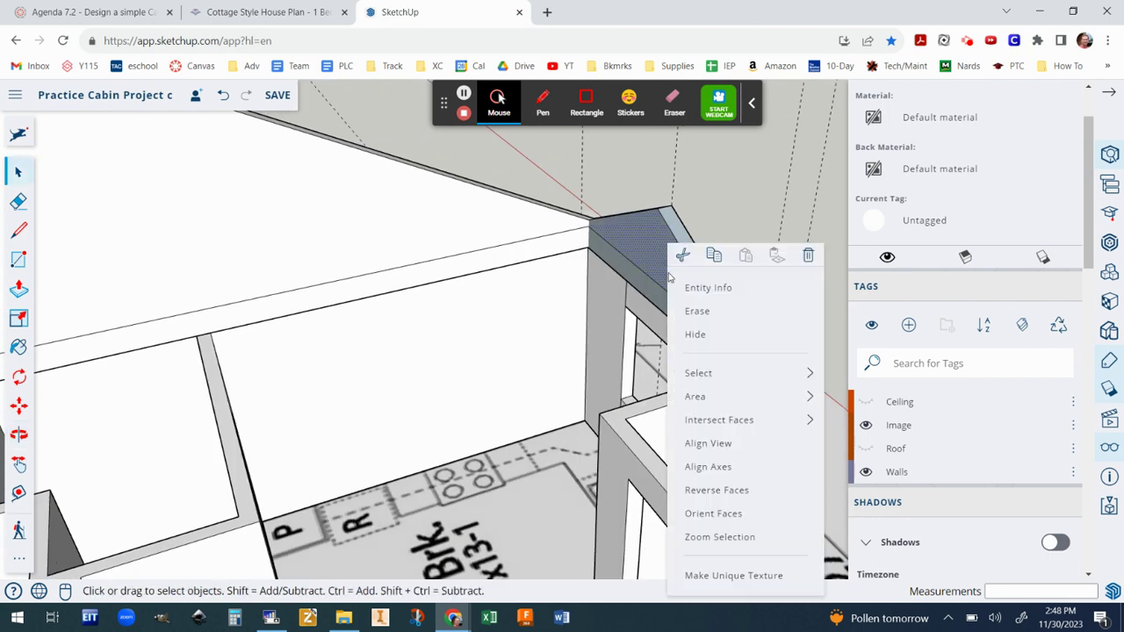
left_click(702, 489)
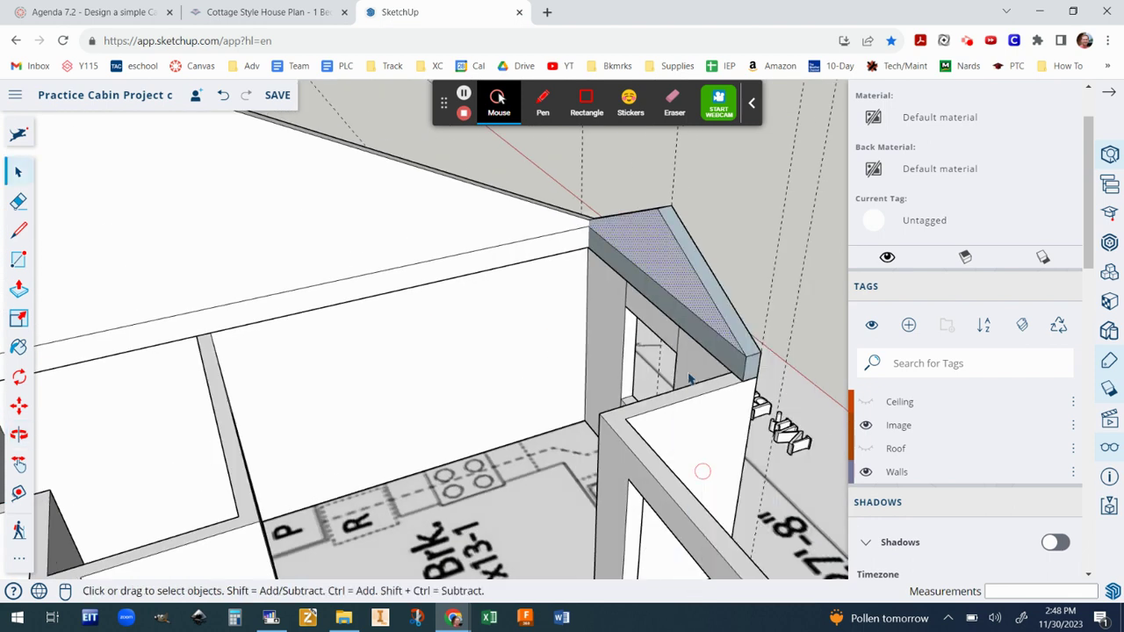
right_click(657, 304)
left_click(694, 490)
scroll(664, 414, "down", 1)
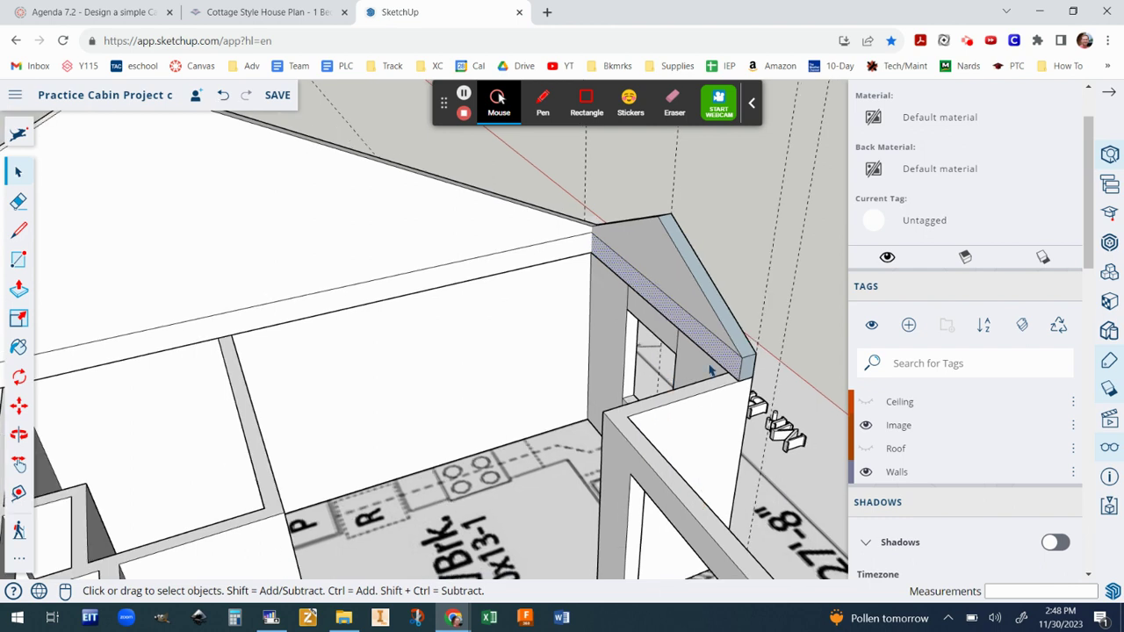
- Place Tape Measure guides at 0" along the front edges of both gable slopes
middle_click_drag(785, 367, 344, 302)
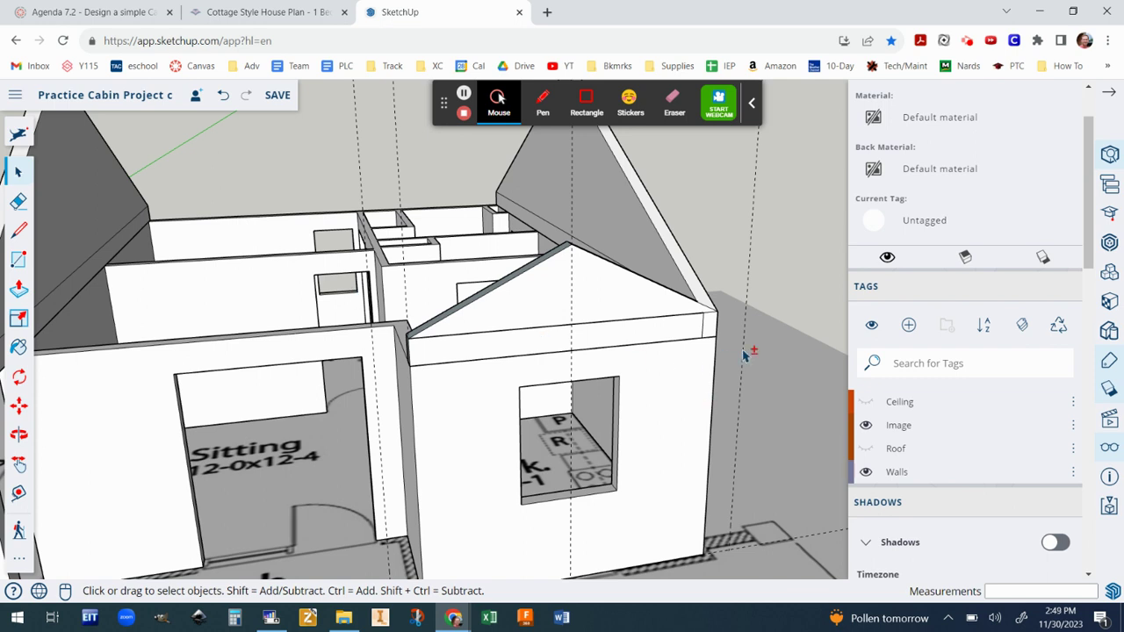
middle_click_drag(690, 373, 545, 371)
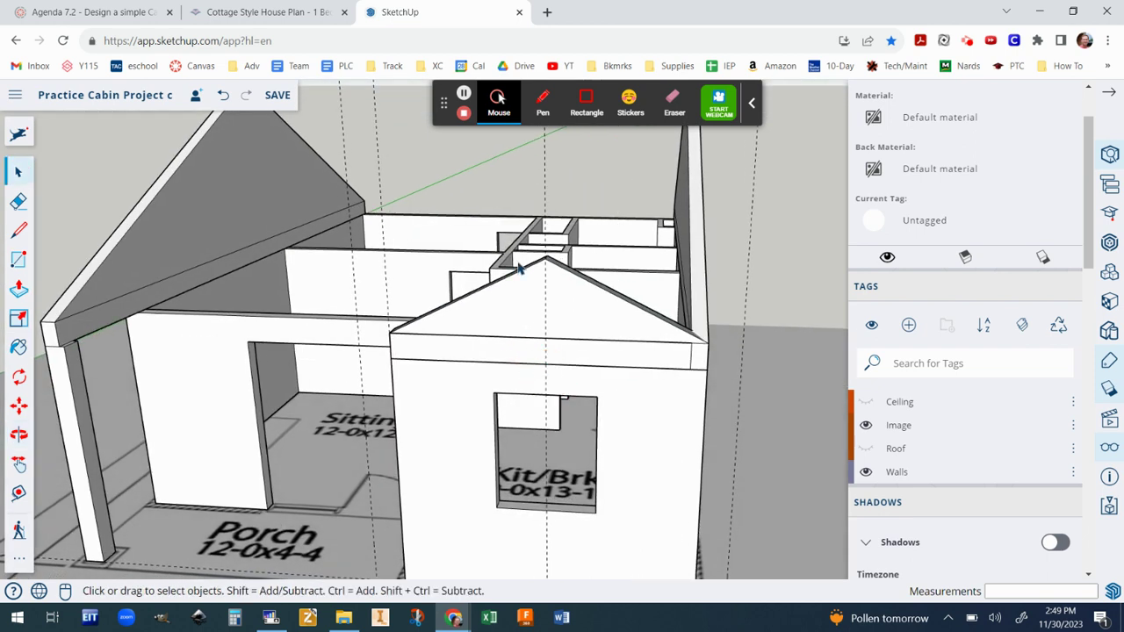
scroll(519, 268, "up", 4)
mouse_move(579, 320)
middle_mouse_down()
mouse_move(600, 376)
mouse_move(581, 313)
middle_mouse_up()
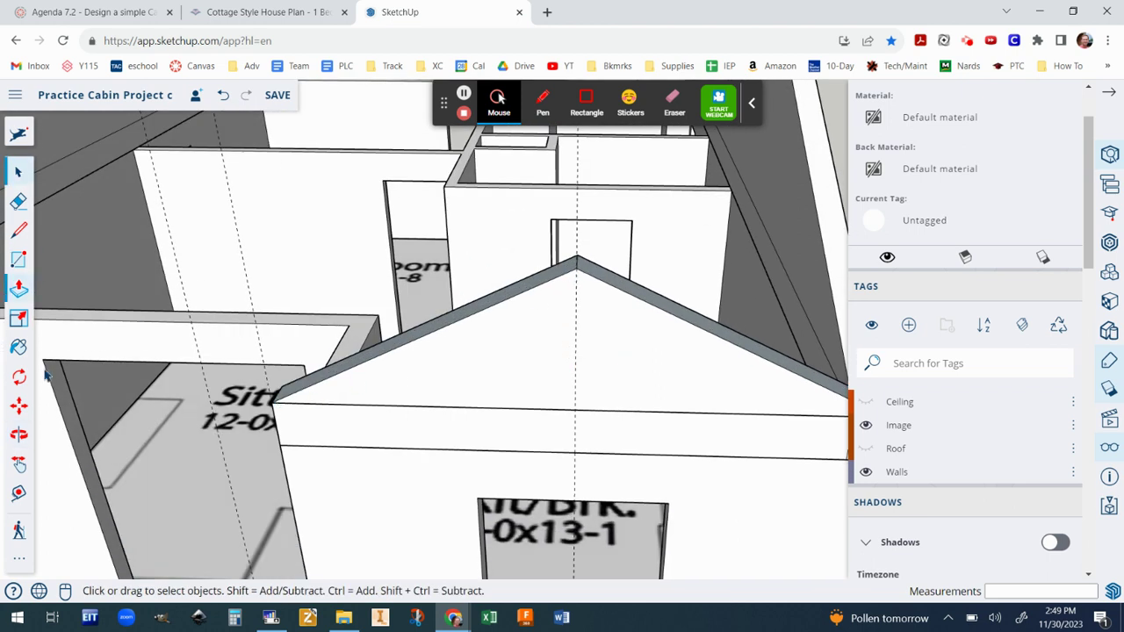
left_click(19, 495)
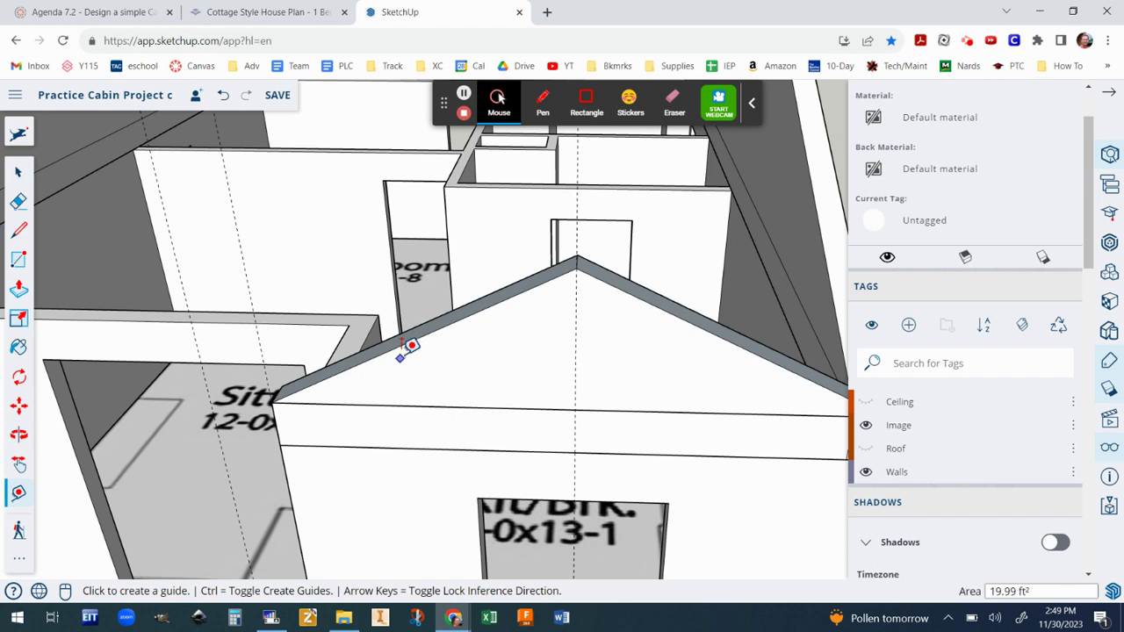
left_click(423, 329)
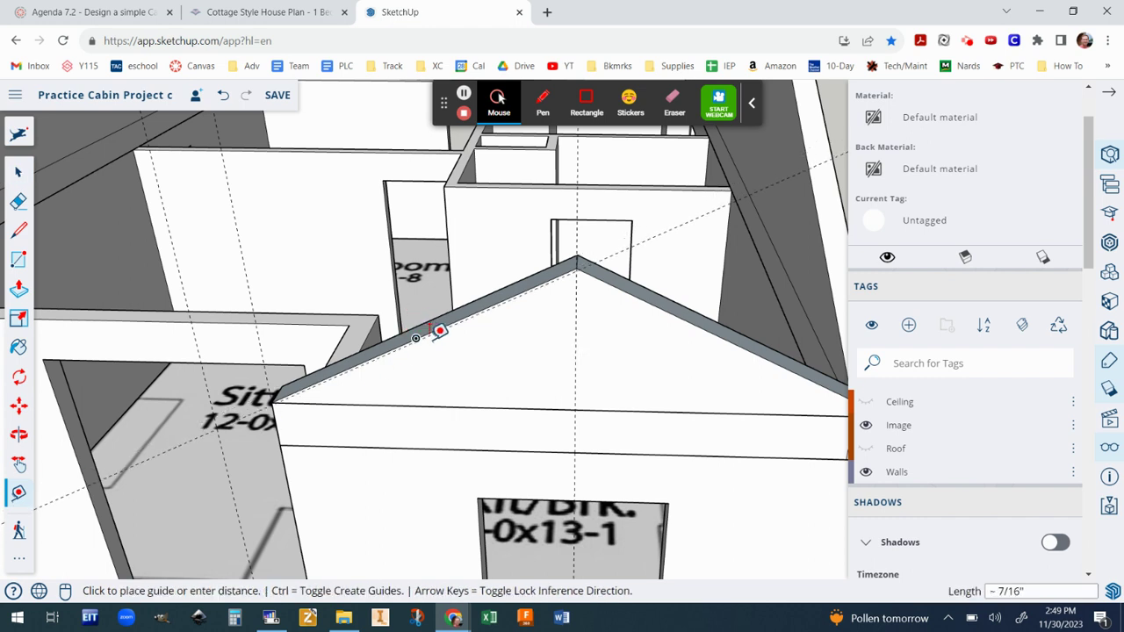
left_click(475, 307)
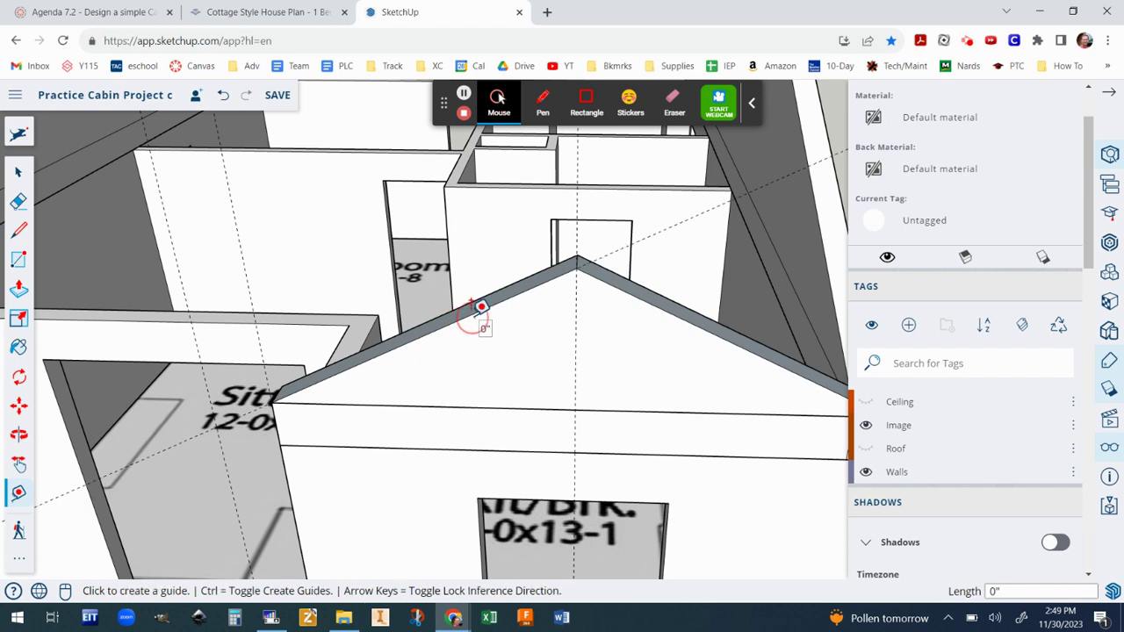
left_click(720, 324)
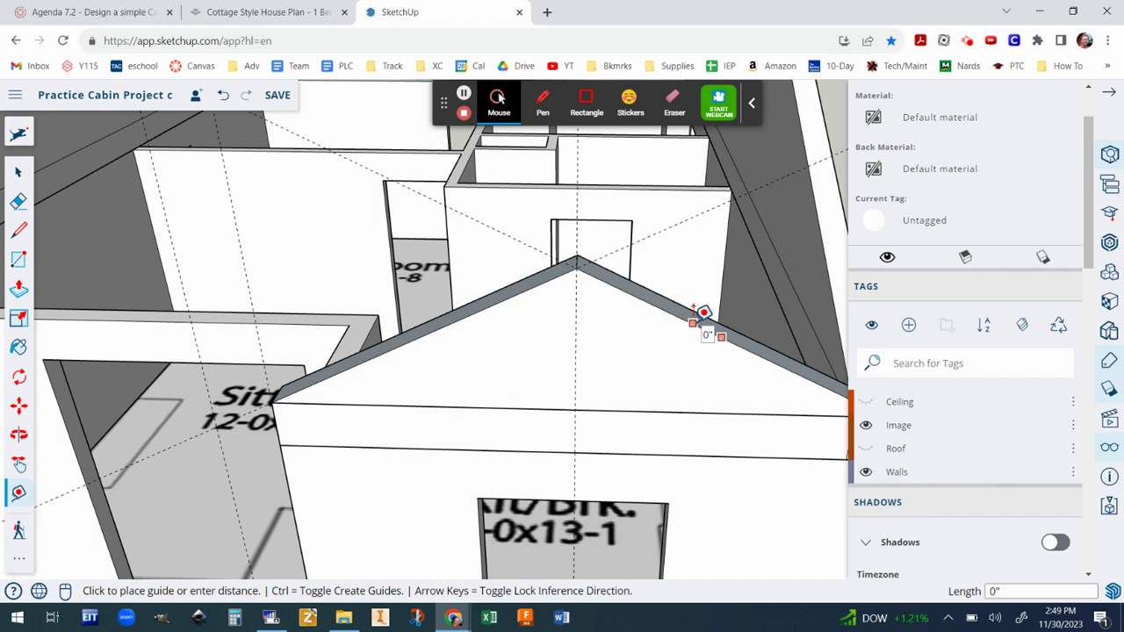
left_click(703, 313)
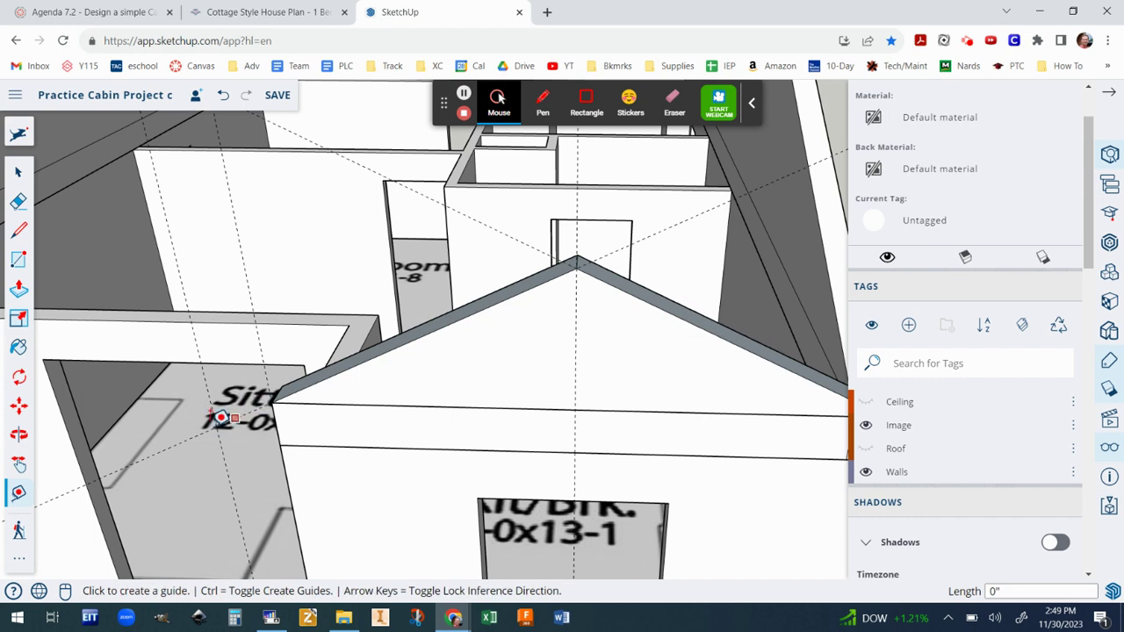
- Place a guide point 6" straight above the front endpoint of the gable peak
scroll(222, 418, "down", 3)
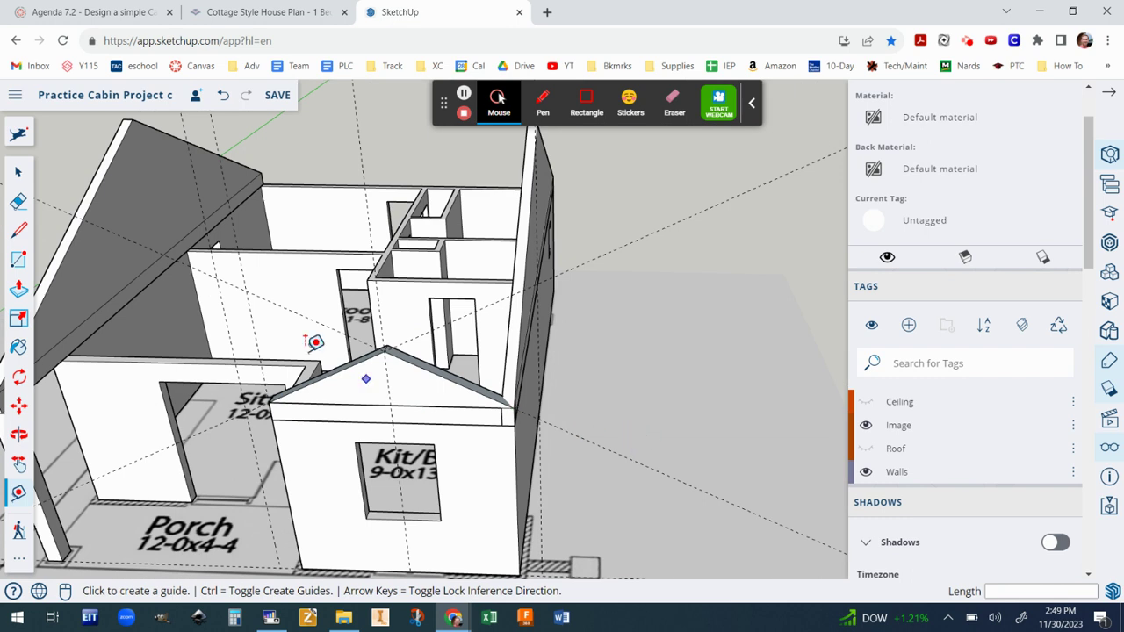
scroll(402, 351, "up", 5)
scroll(401, 351, "down", 3)
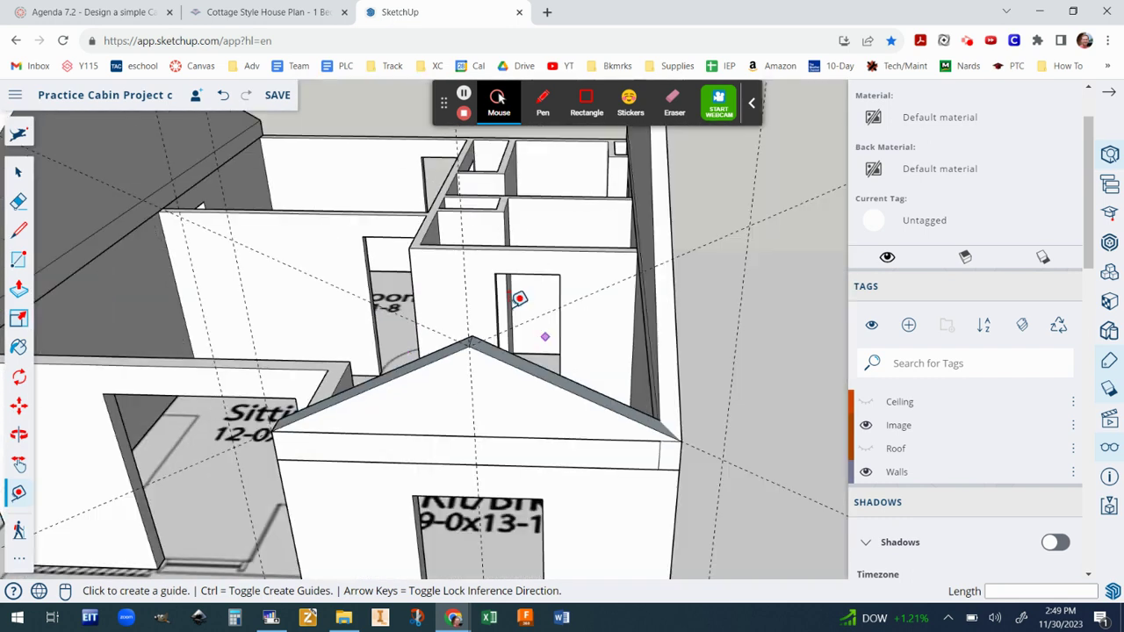
scroll(520, 303, "up", 3)
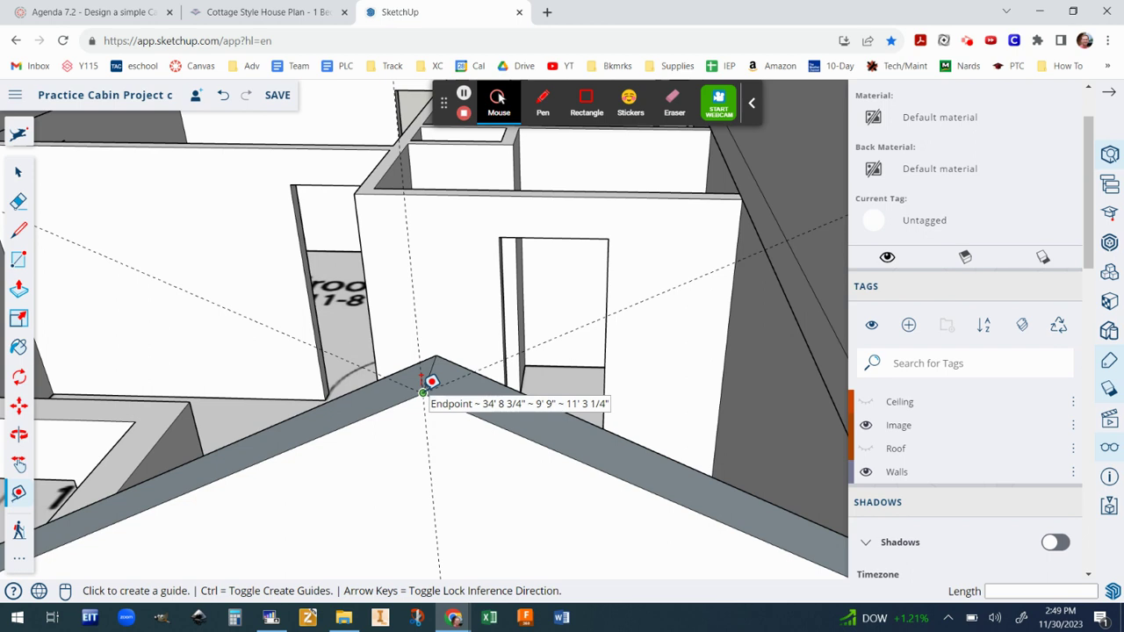
left_click(423, 392)
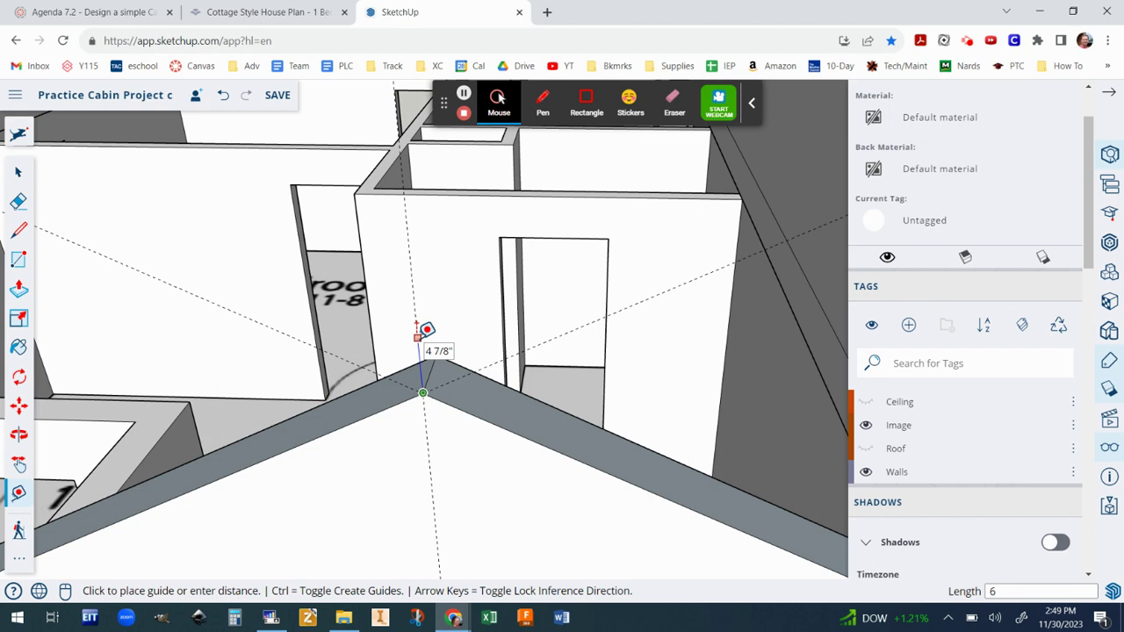
type("6")
key("Return")
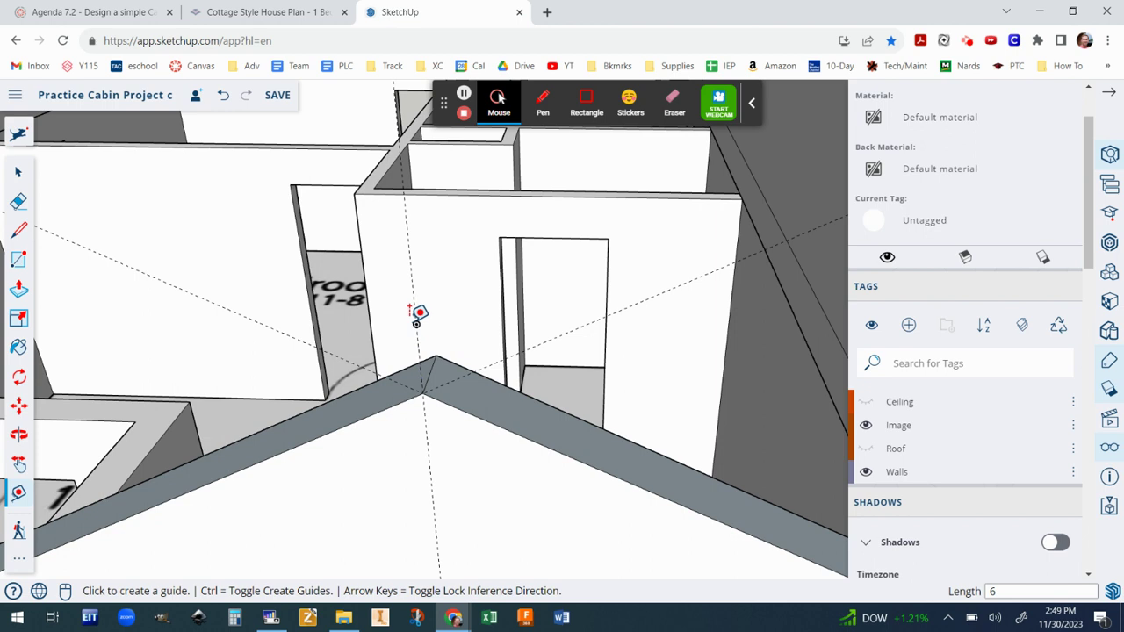
- Hide the floor plan picture by turning off the visibility of the Image tag
scroll(422, 317, "down", 5)
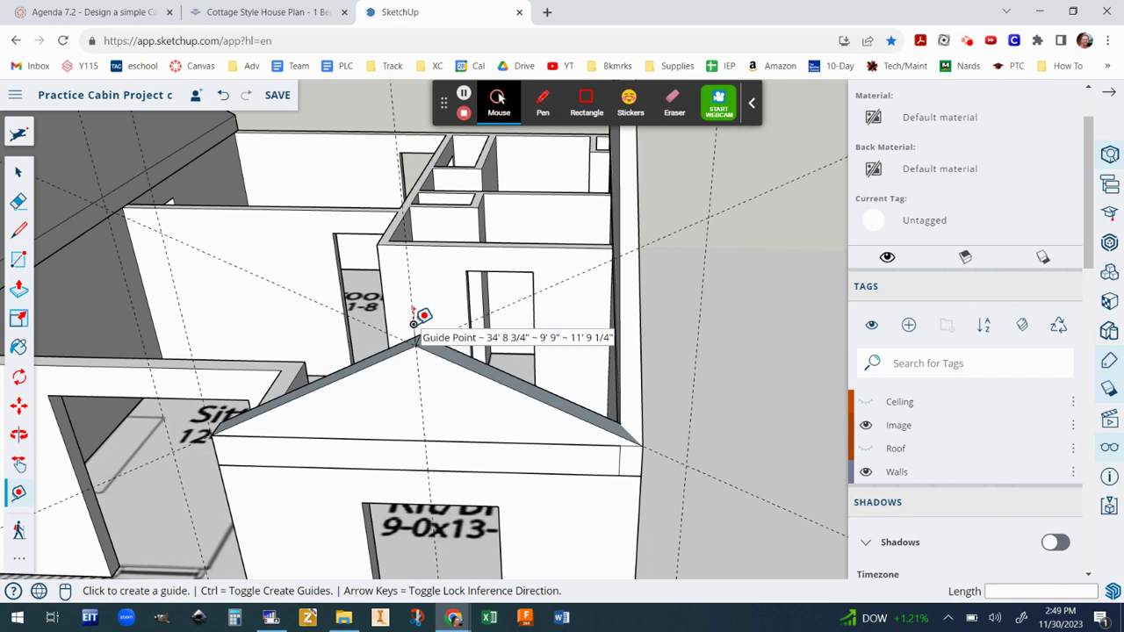
scroll(423, 316, "down", 2)
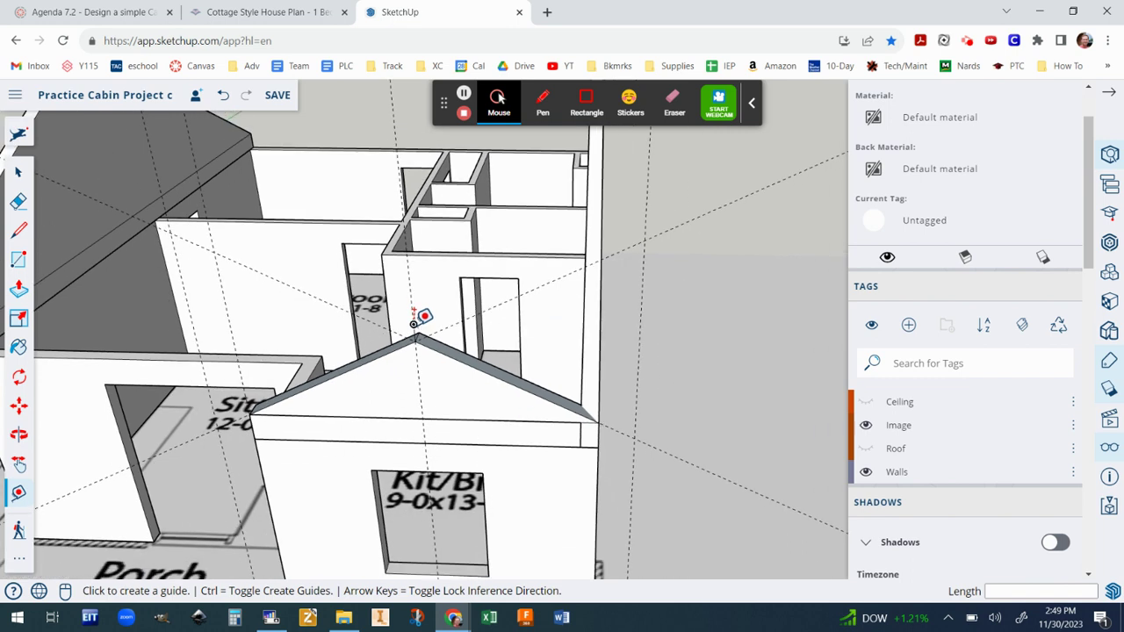
scroll(422, 316, "down", 1)
scroll(424, 316, "down", 1)
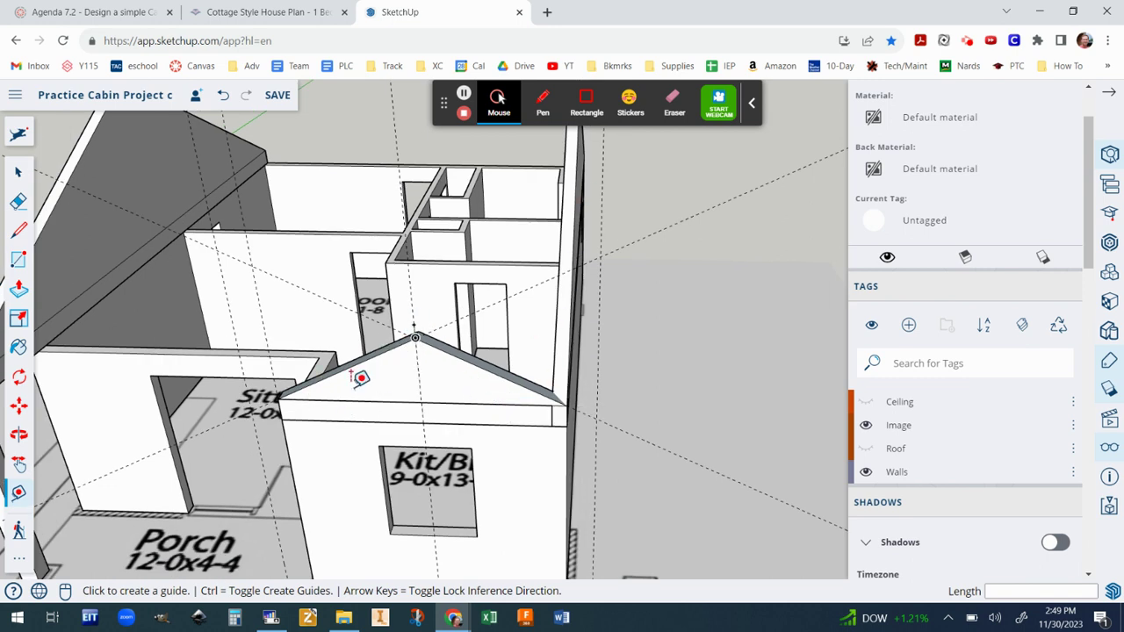
scroll(344, 449, "down", 2)
scroll(344, 450, "down", 3)
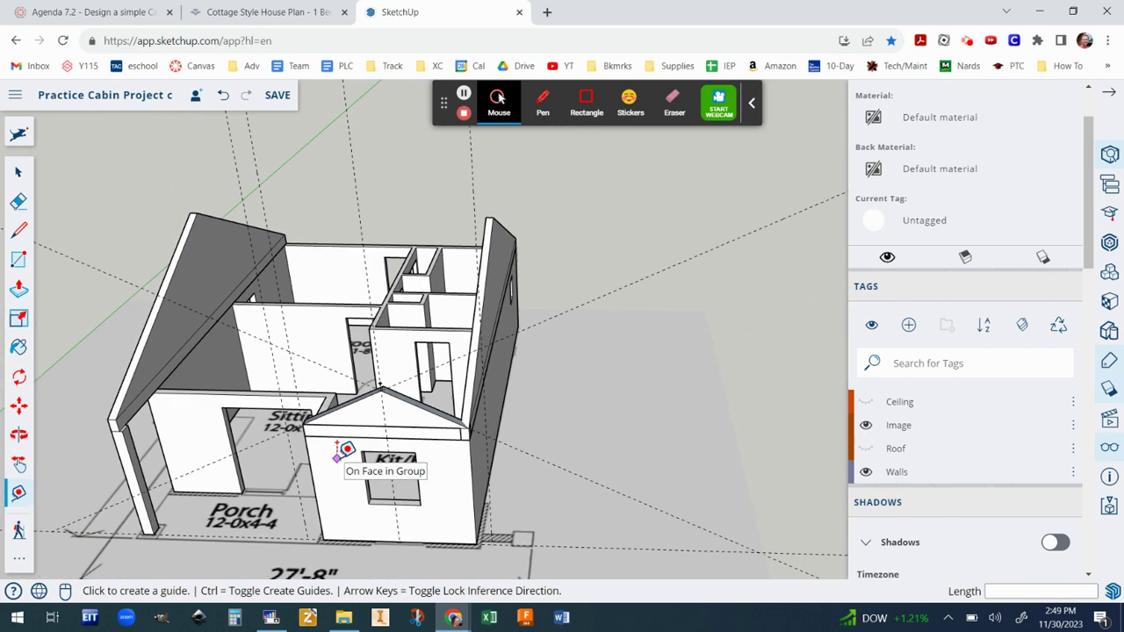
middle_click_drag(443, 442, 698, 421)
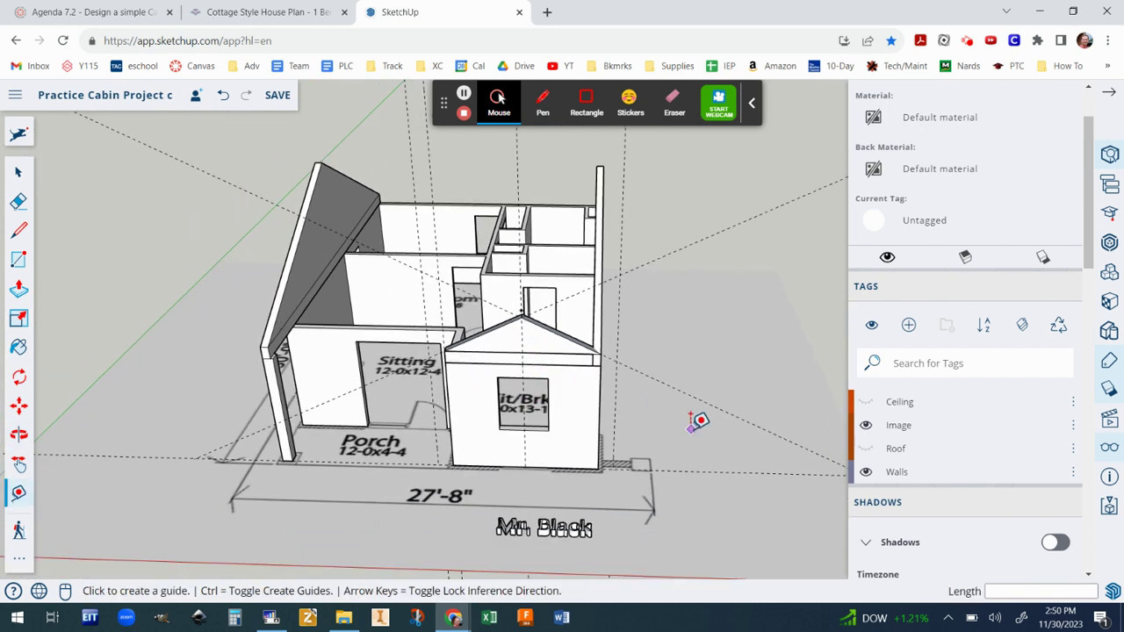
left_click(865, 427)
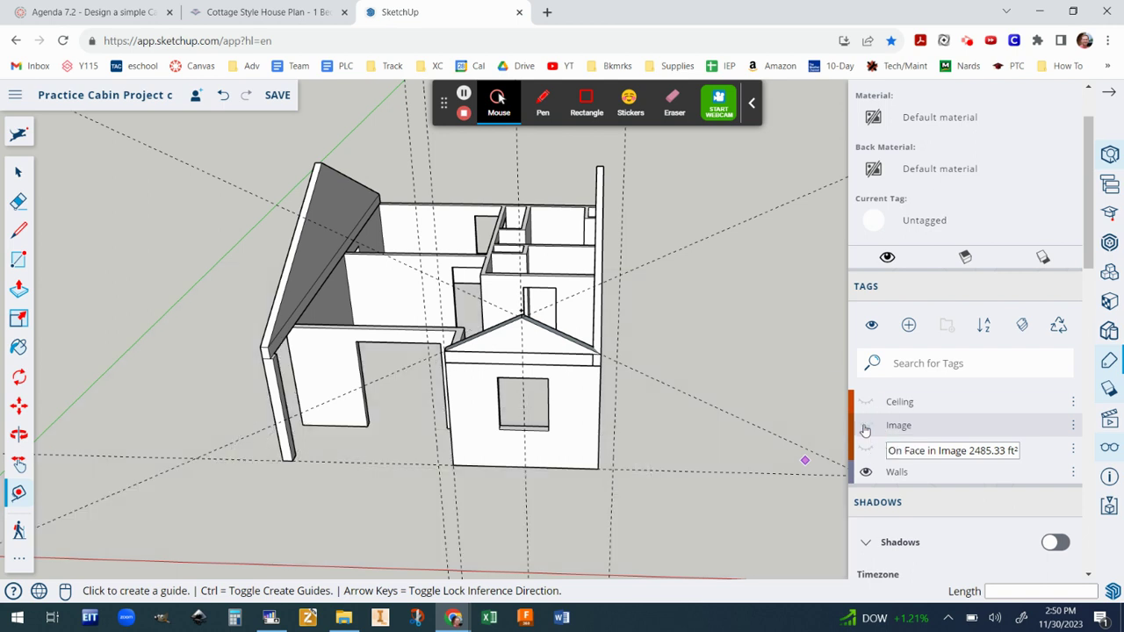
middle_click_drag(738, 311, 745, 339)
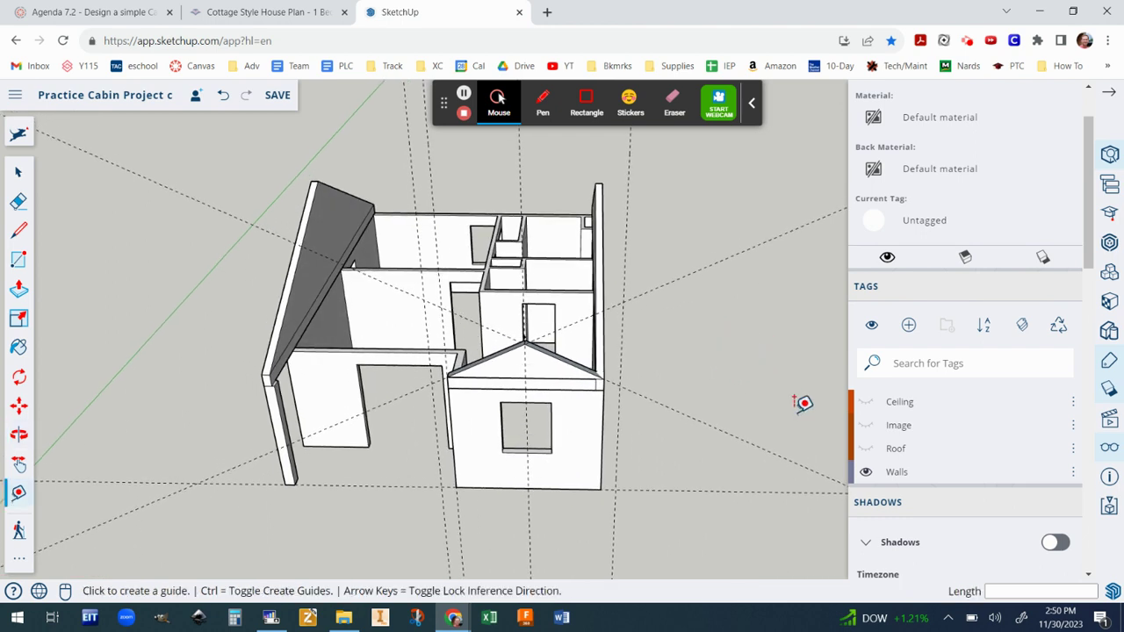
- Check what the Walls tag hides and combine the front gable and the existing walls into one group
left_click(866, 474)
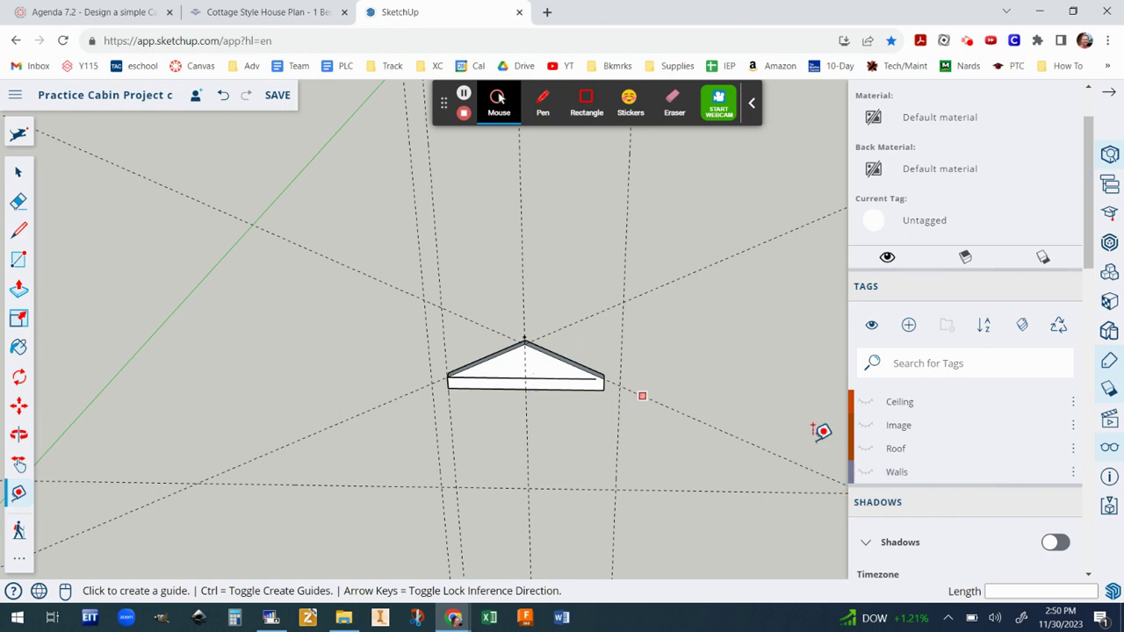
left_click(866, 474)
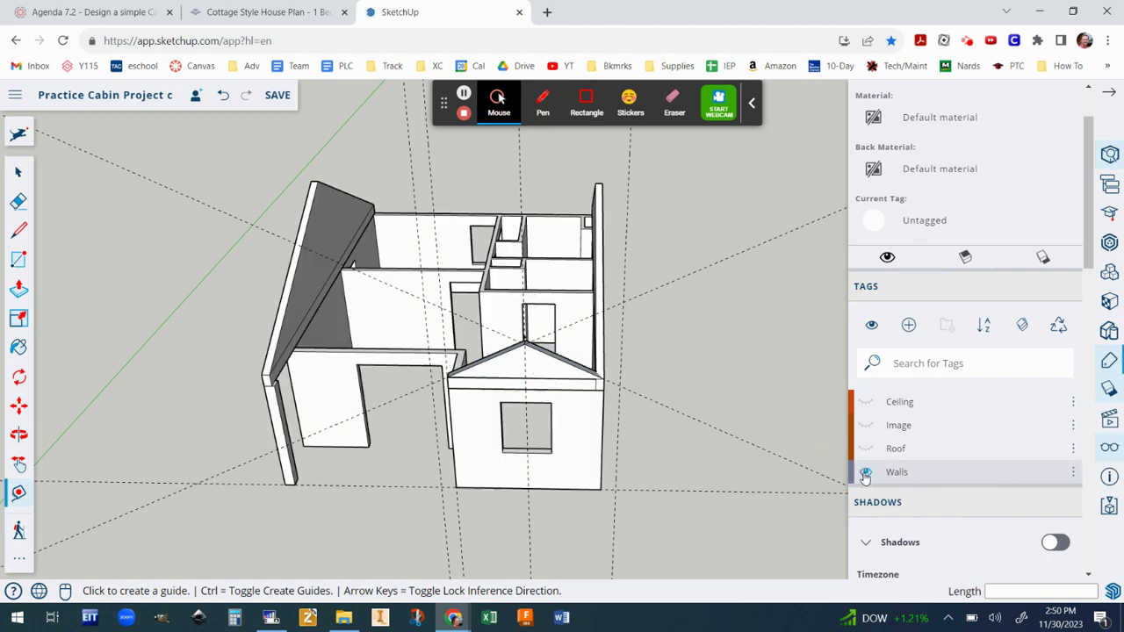
left_click(19, 171)
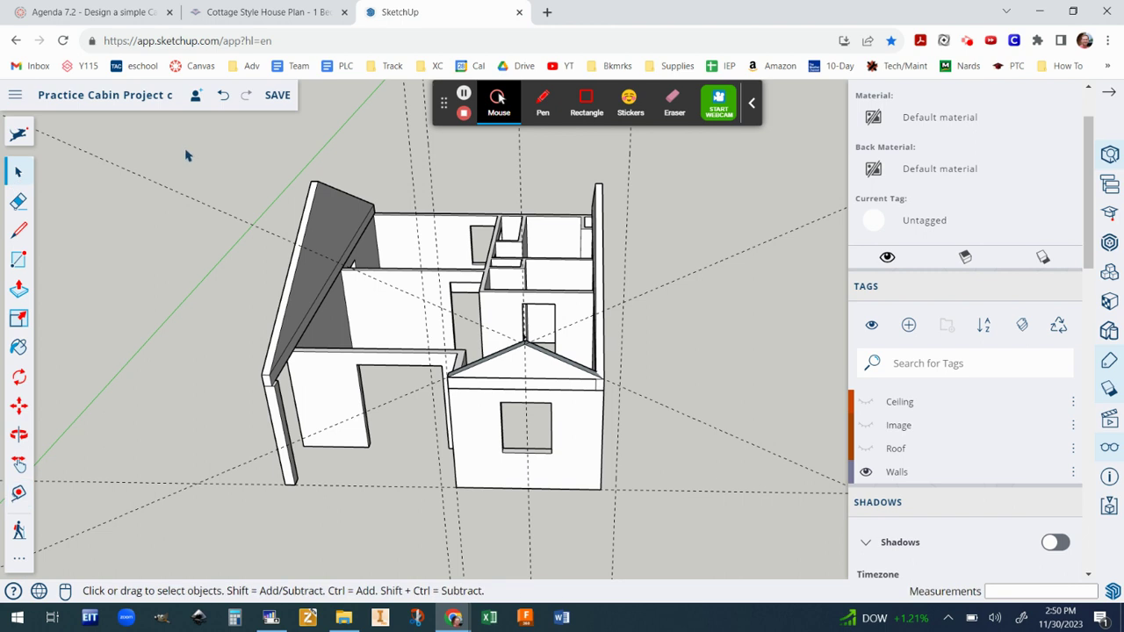
left_click_drag(187, 148, 661, 516)
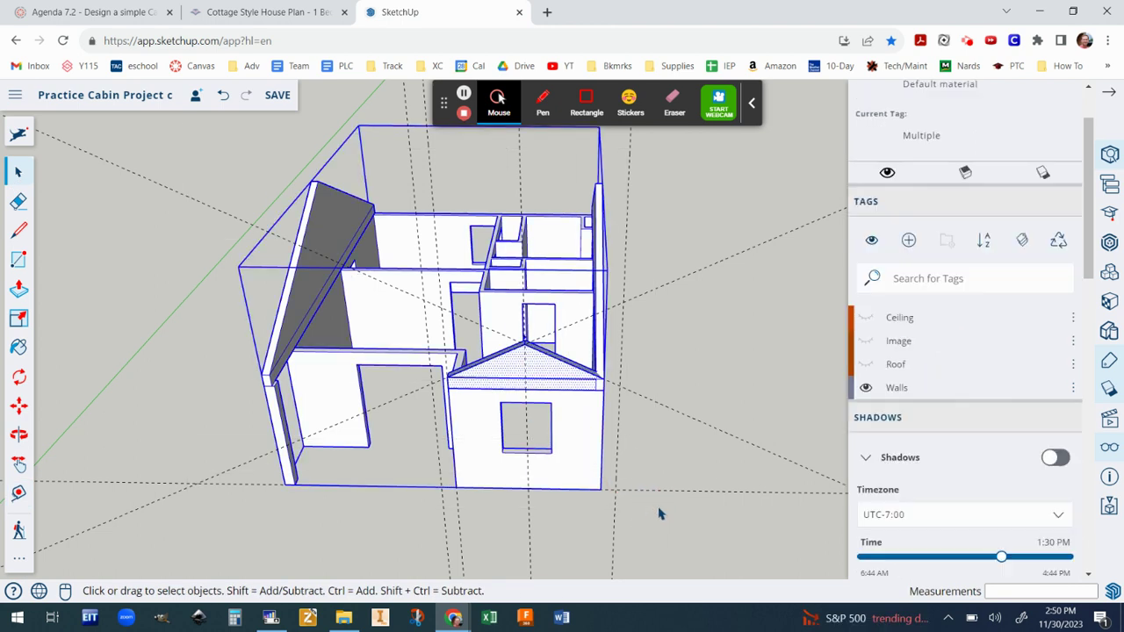
right_click(569, 427)
mouse_move(570, 425)
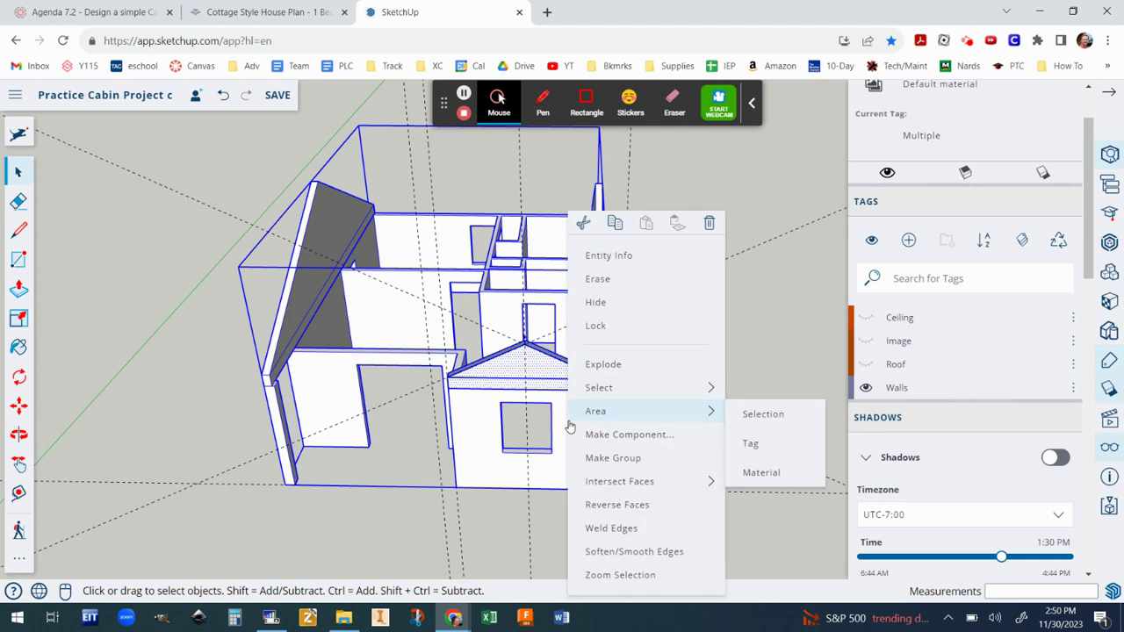
left_click(598, 458)
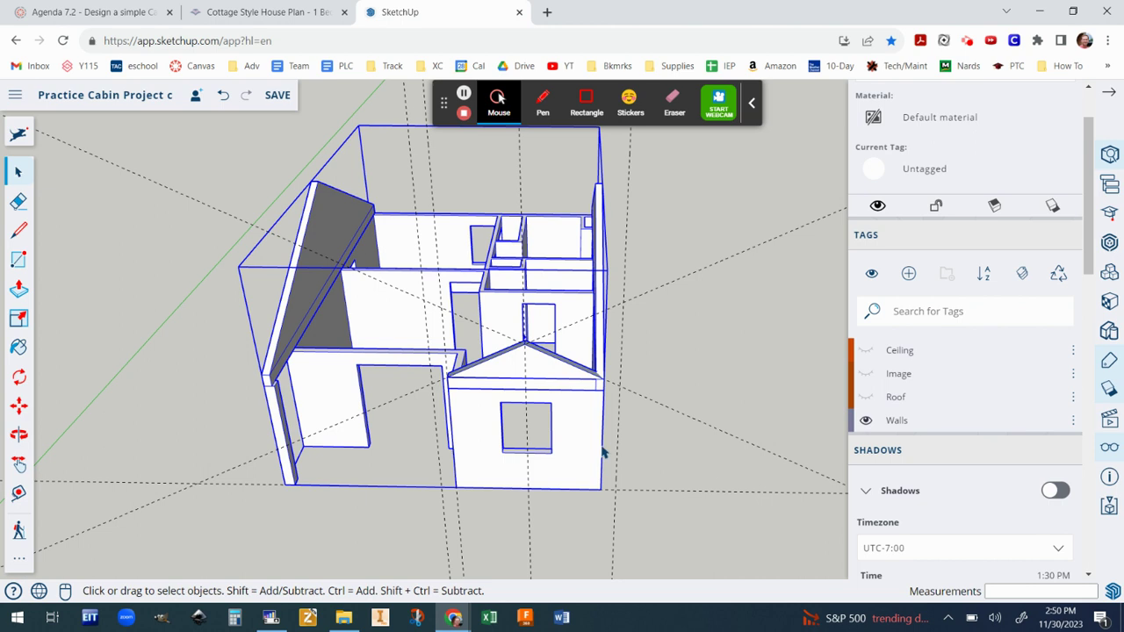
- Assign the Walls tag to the new group of walls and gable, and clear the selection
right_click(565, 419)
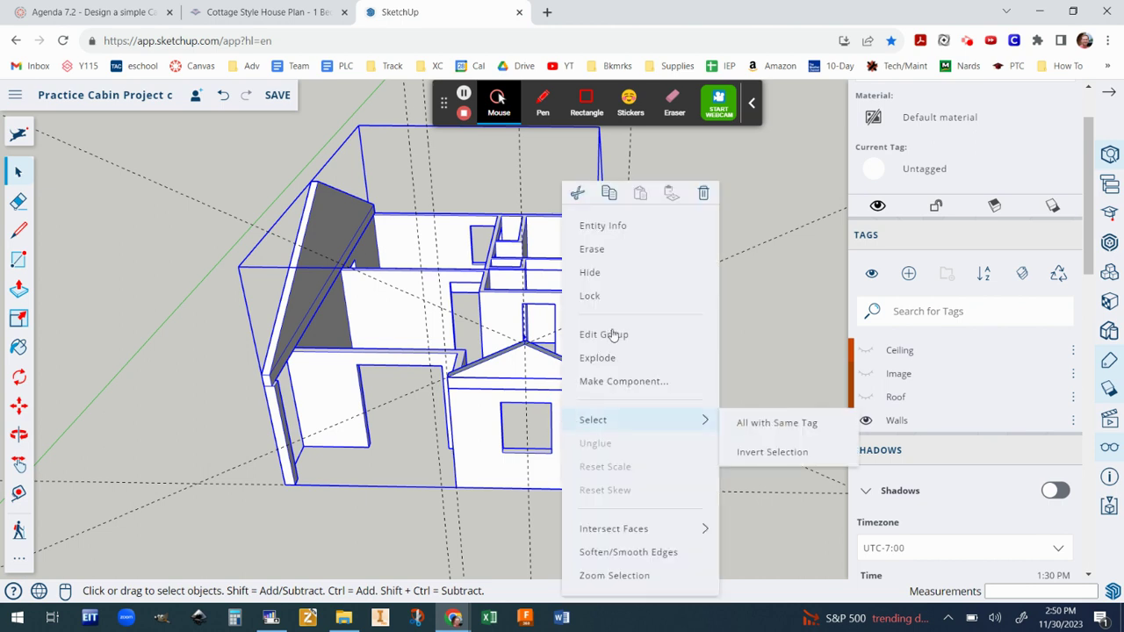
left_click(606, 225)
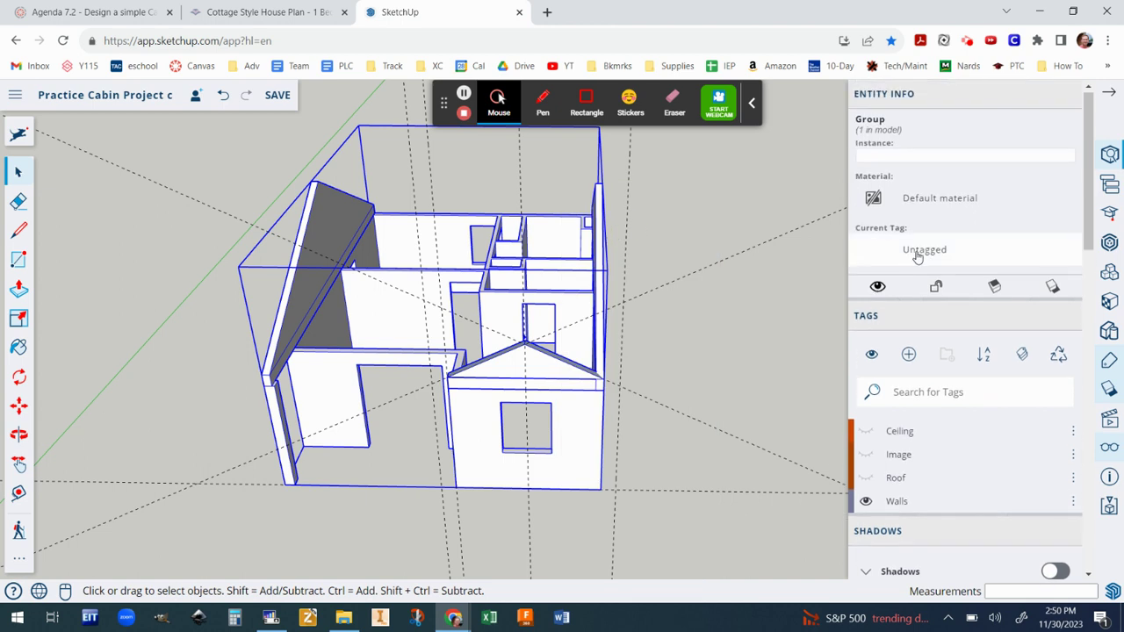
left_click(918, 254)
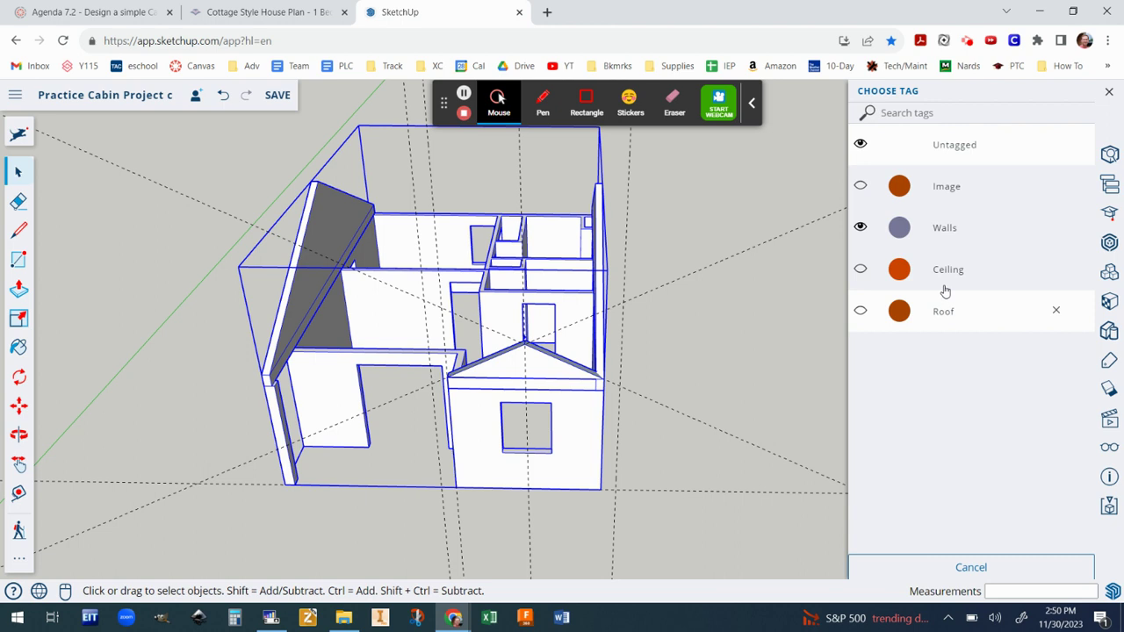
left_click(949, 230)
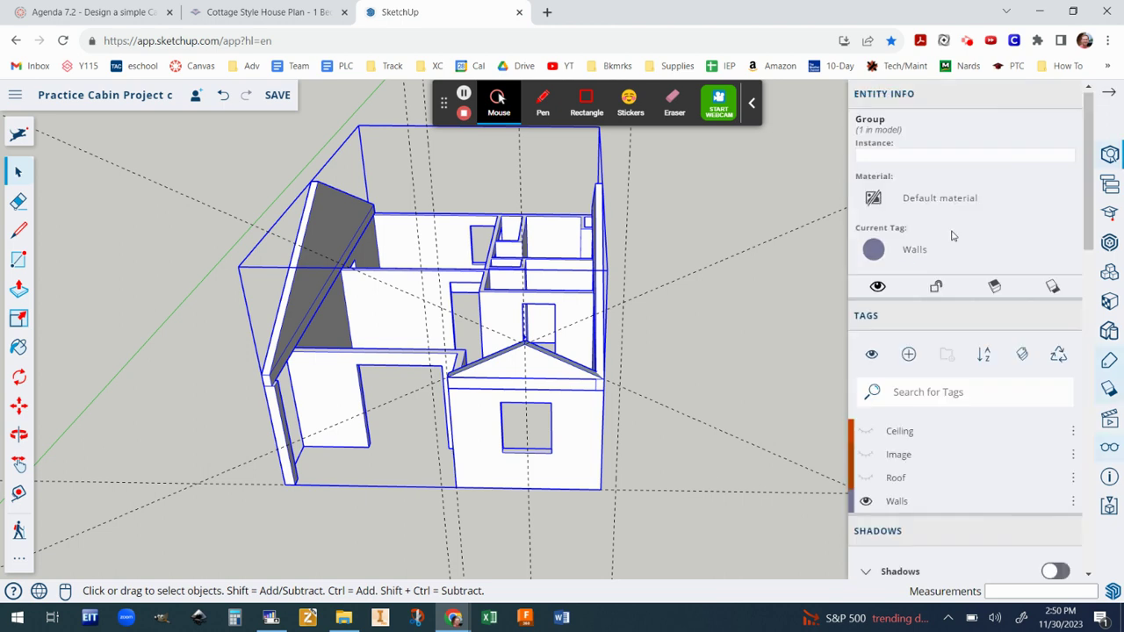
left_click(715, 360)
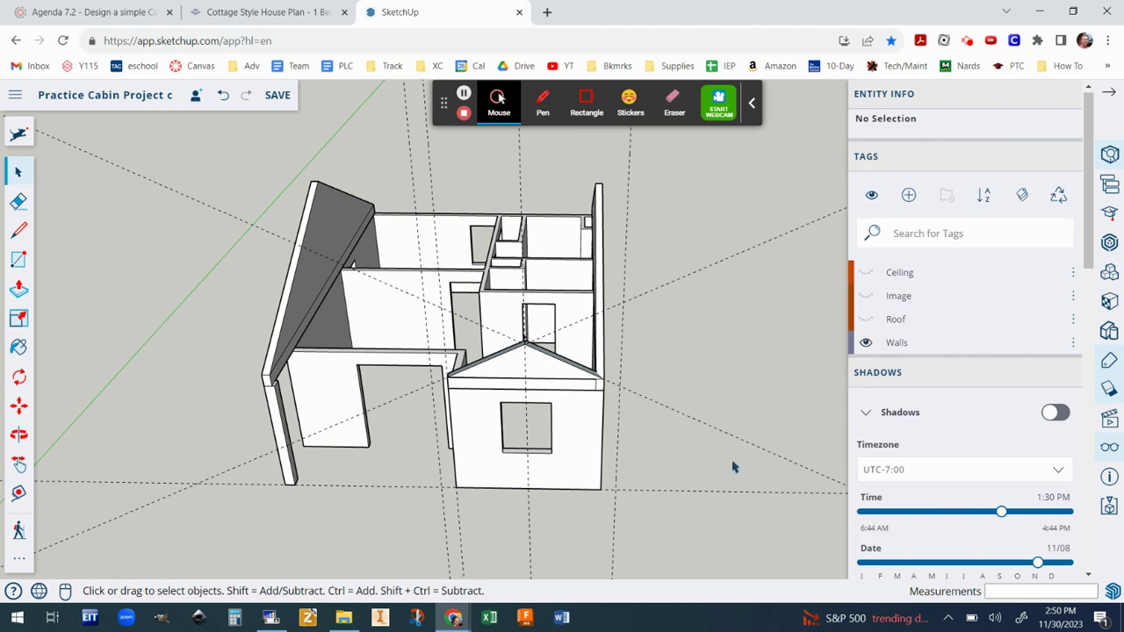
scroll(736, 378, "down", 2)
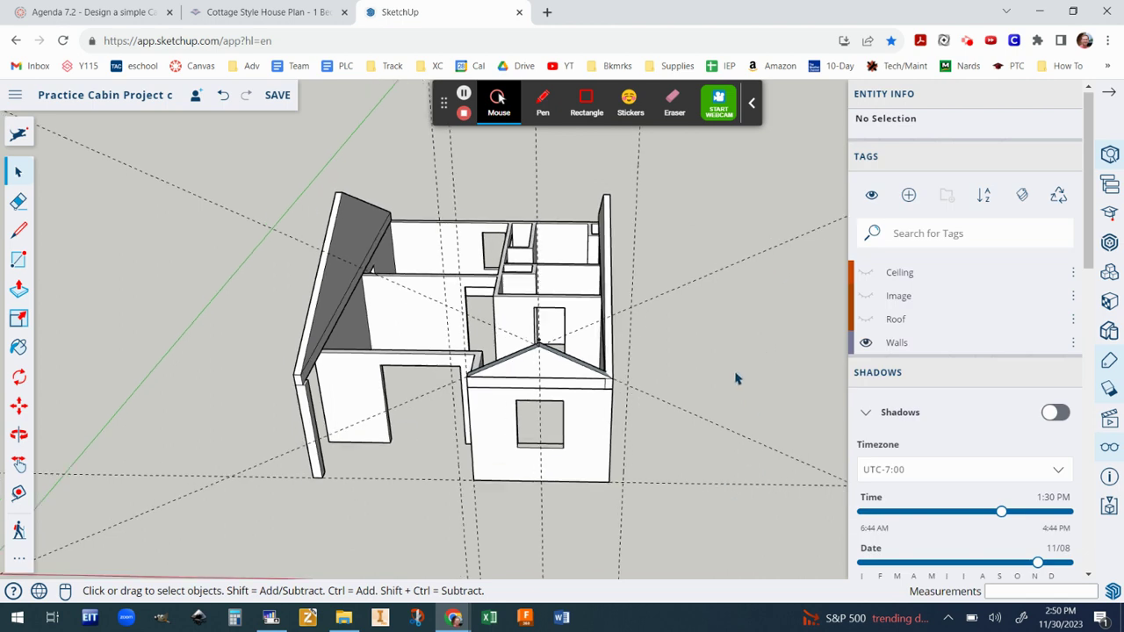
middle_click_drag(738, 396, 702, 435)
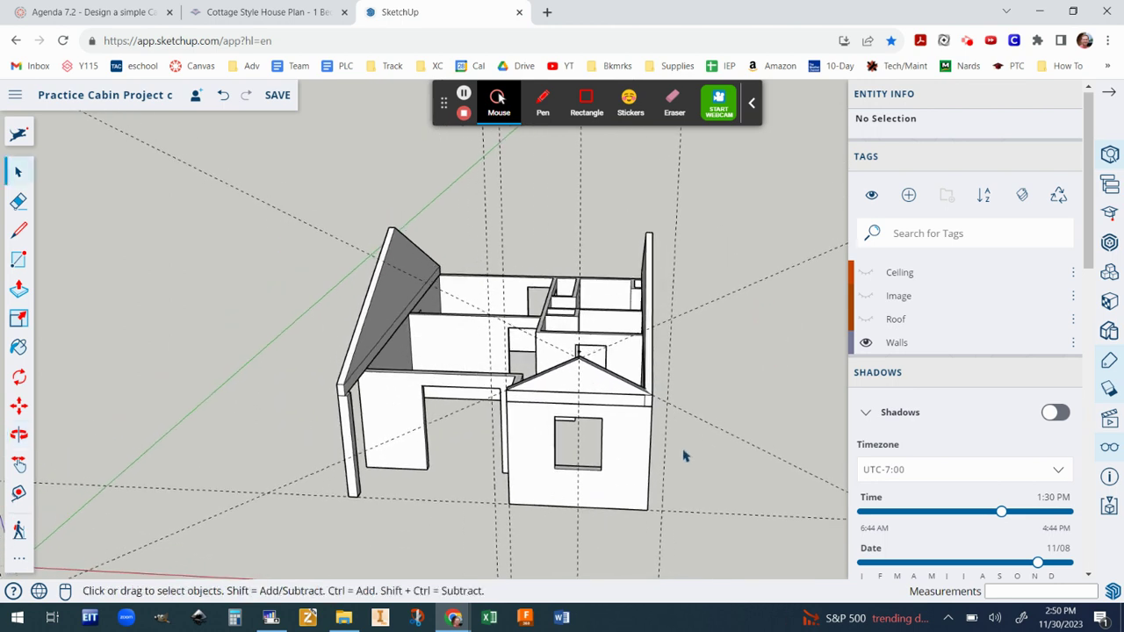
scroll(686, 456, "up", 1)
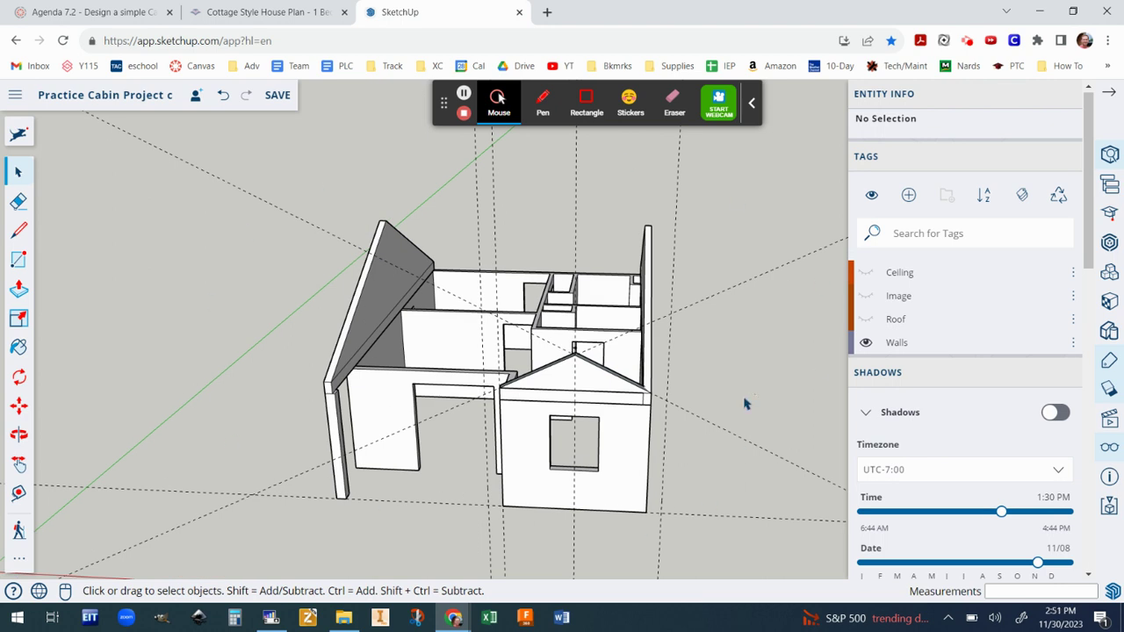
scroll(745, 453, "up", 3)
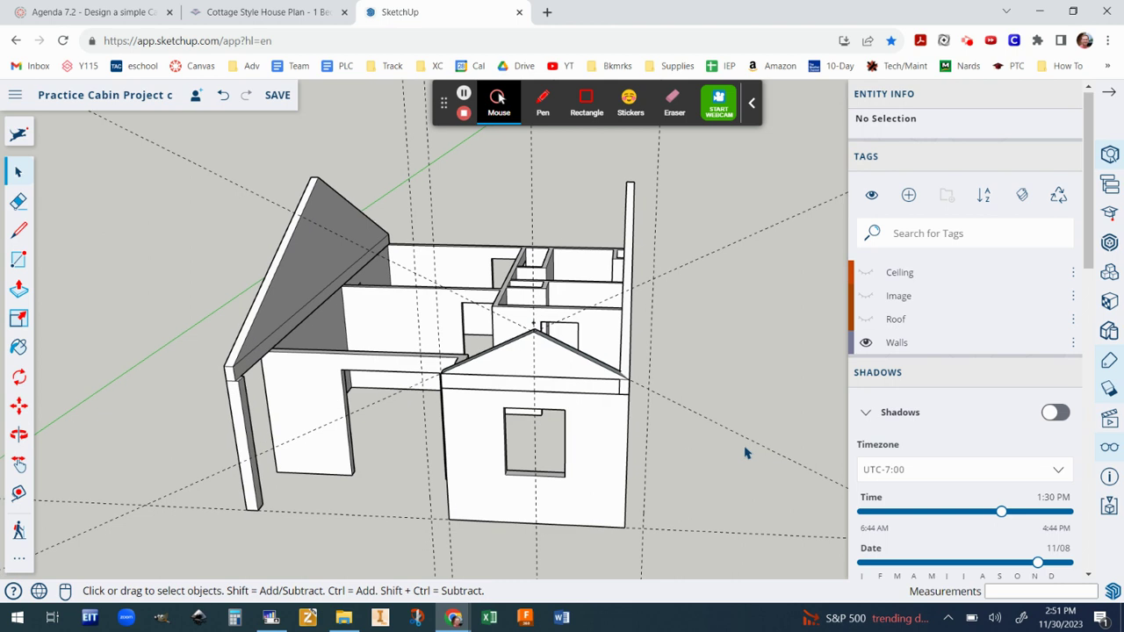
scroll(745, 454, "up", 1)
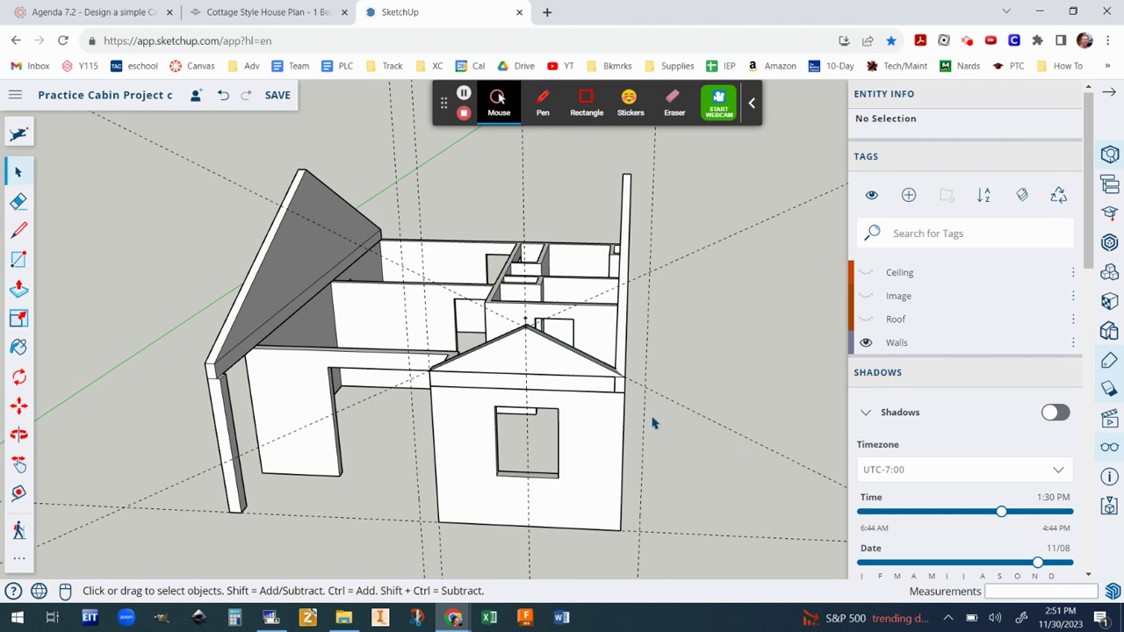
scroll(653, 423, "up", 1)
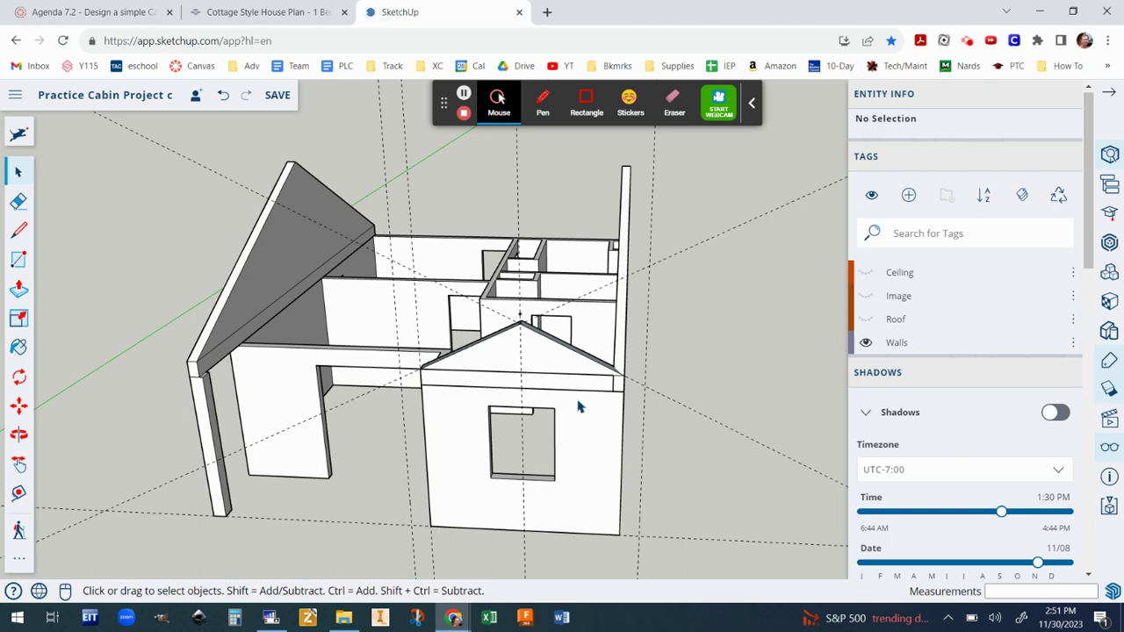
- Draw the left half of the roof profile from the gable peak along the slope to the overhang guide, 6" up, and to the guide point above the peak
scroll(589, 404, "up", 1)
scroll(470, 347, "up", 2)
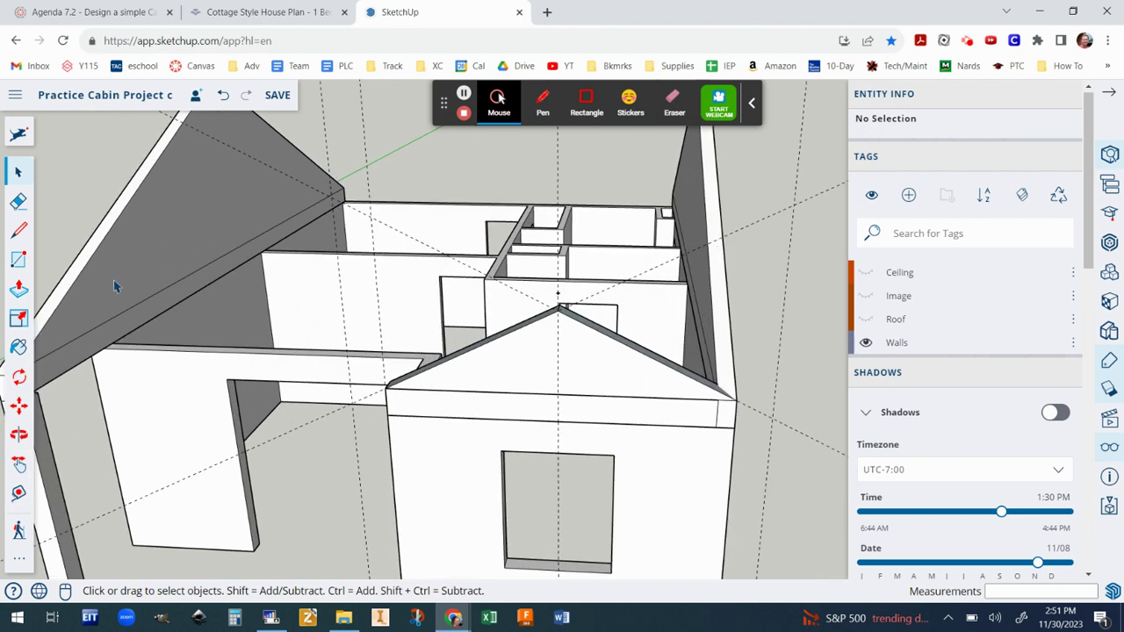
left_click(16, 231)
scroll(525, 323, "up", 2)
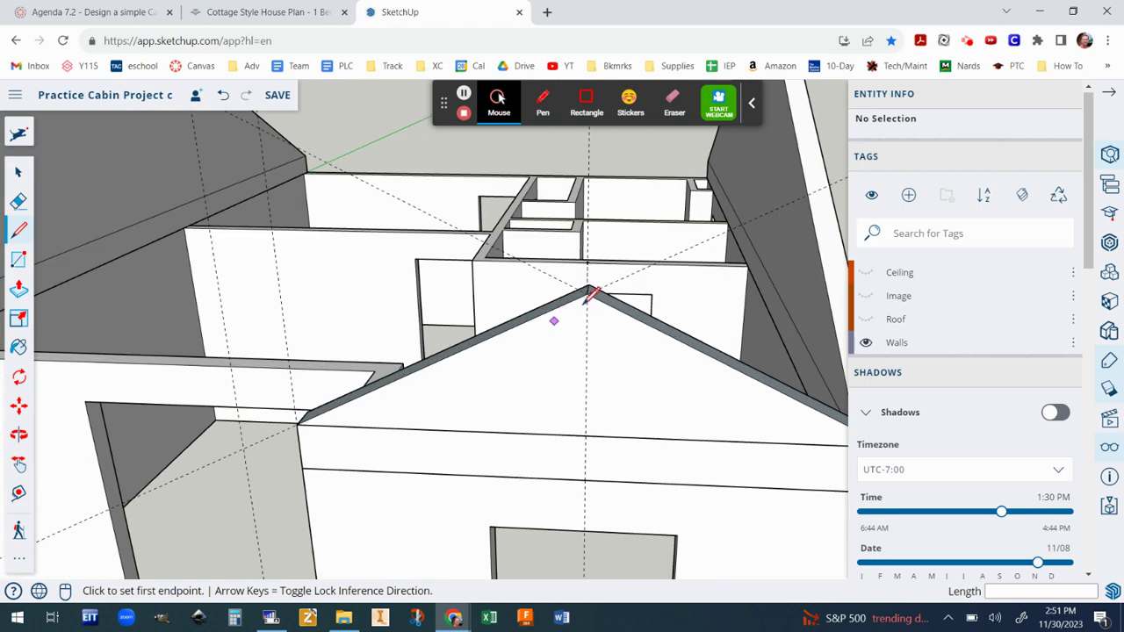
left_click(587, 292)
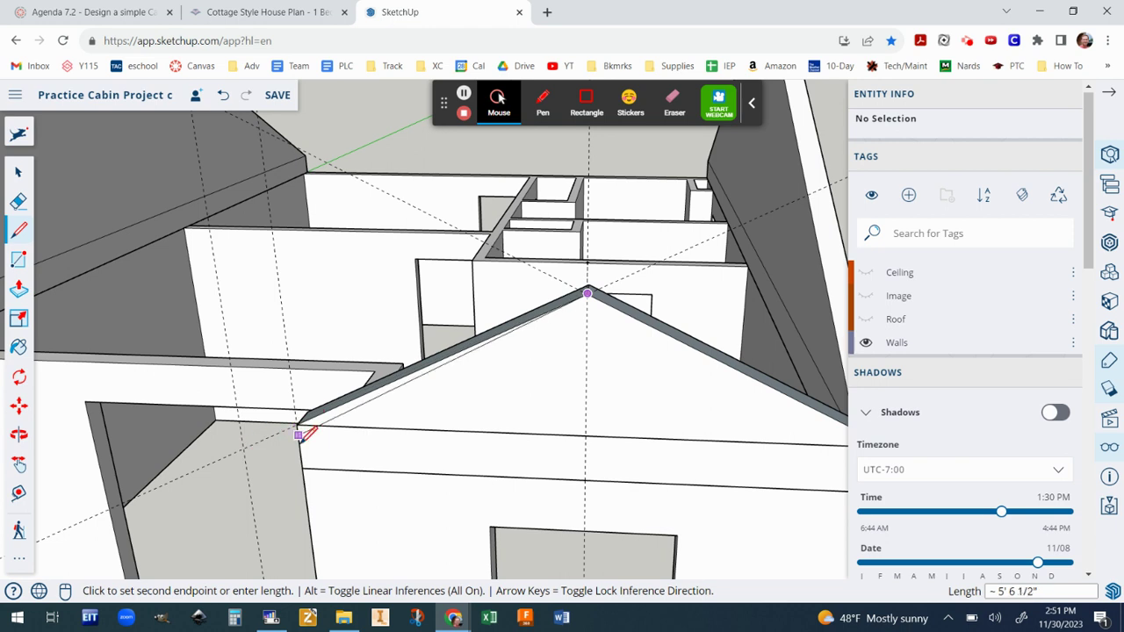
left_click(244, 449)
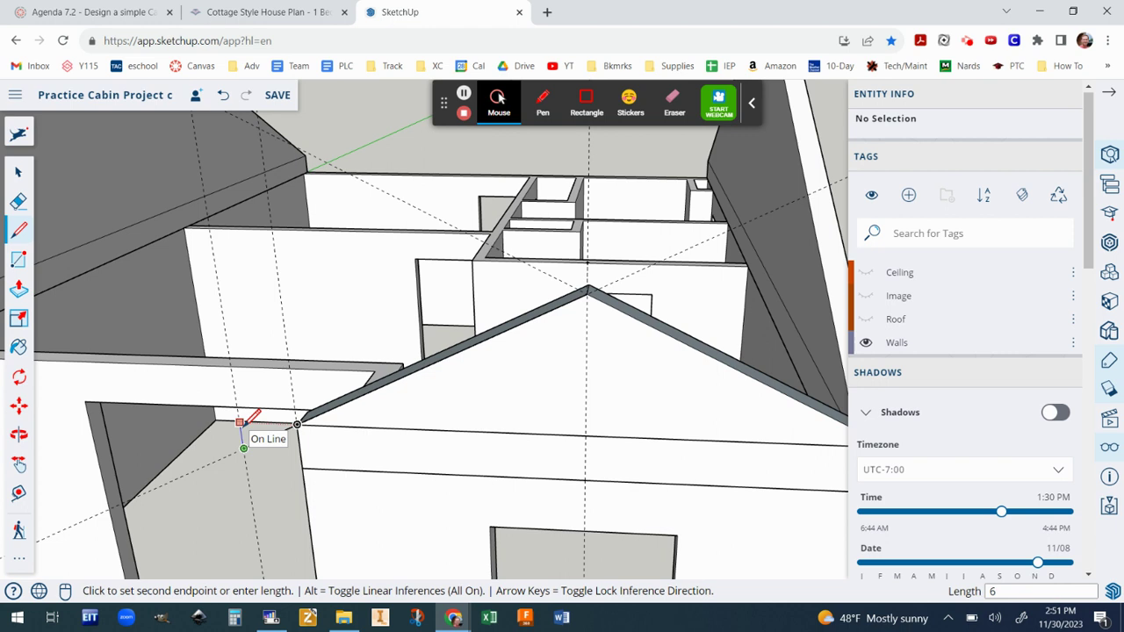
left_click(239, 423)
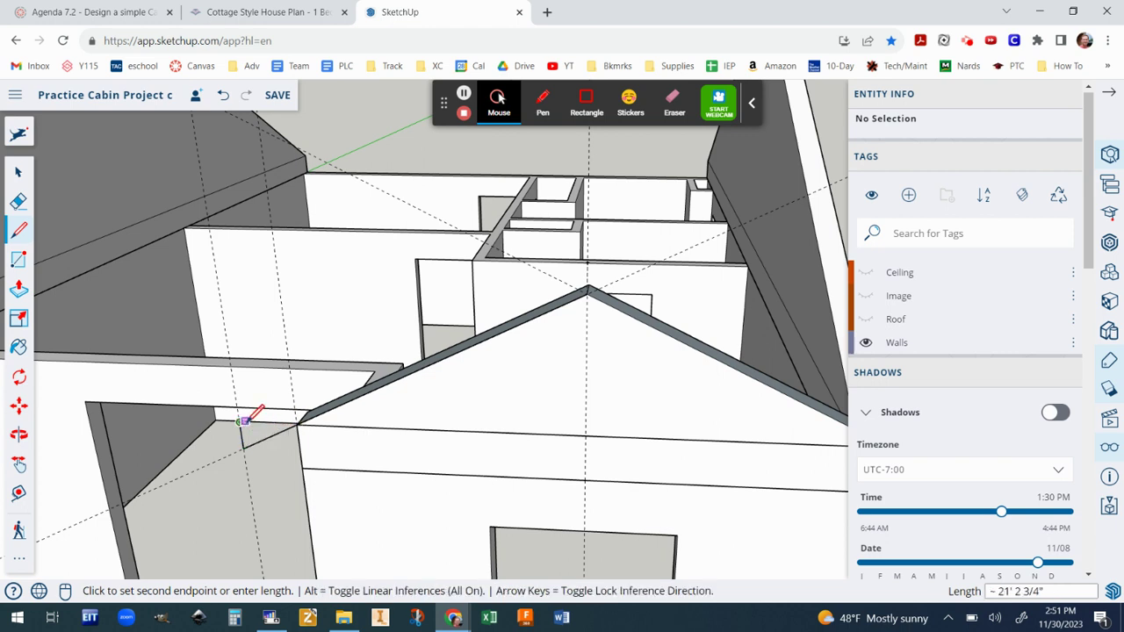
scroll(595, 262, "up", 3)
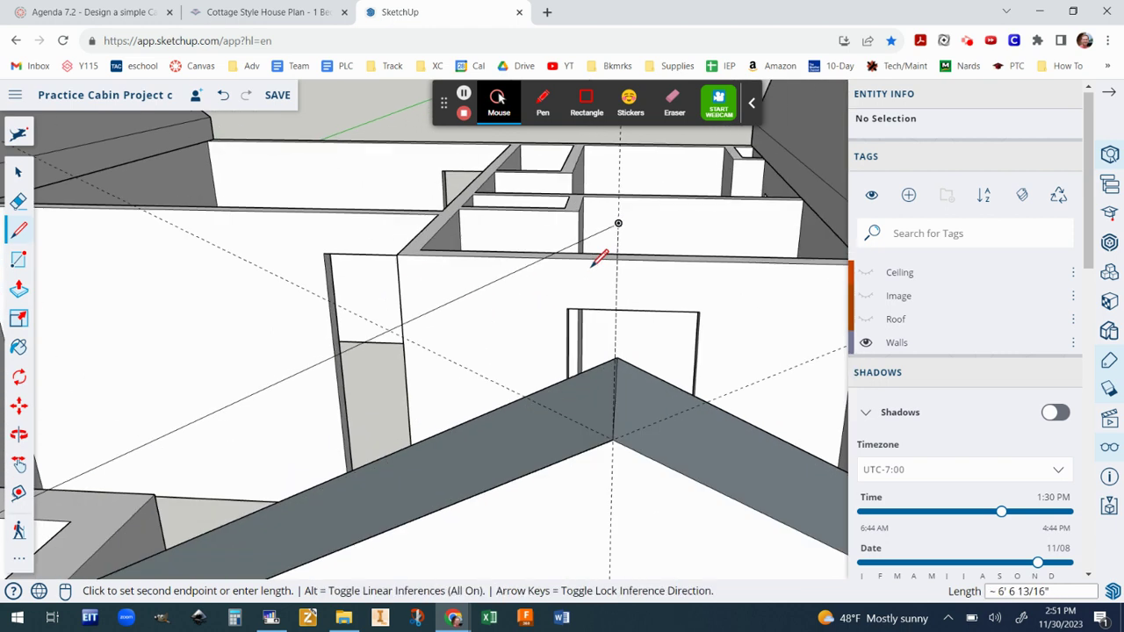
scroll(614, 257, "down", 1)
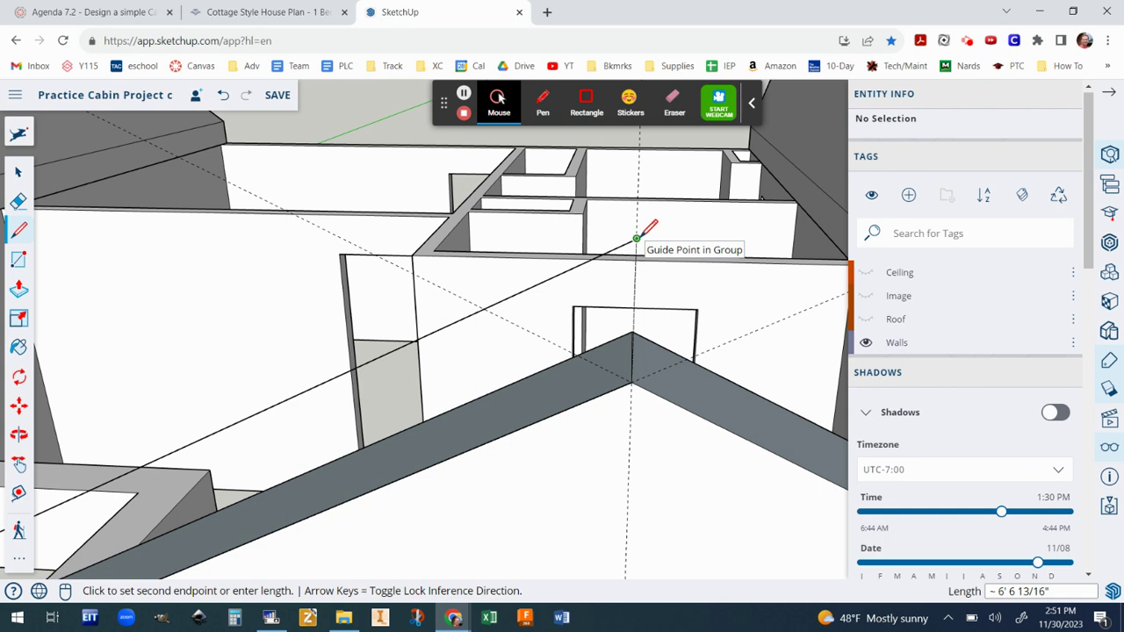
left_click(637, 237)
scroll(637, 238, "down", 2)
scroll(644, 233, "down", 1)
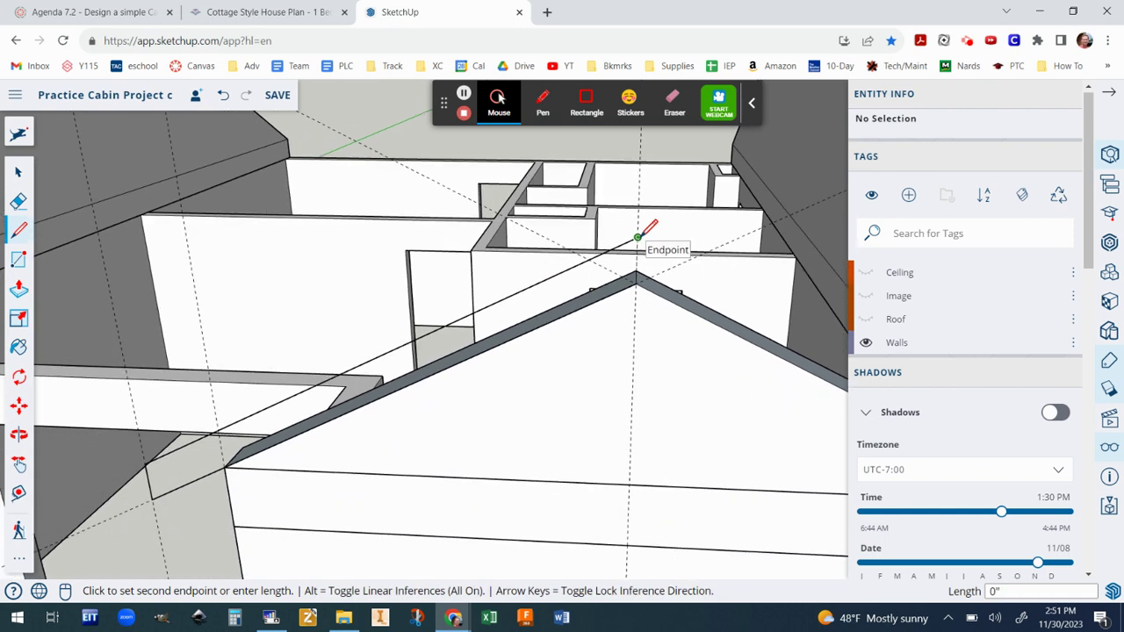
- Close the roof profile with lines from the guide point to the right overhang guide, 6" down to the slope guide, and back to the gable peak
middle_click_drag(635, 238, 459, 246)
scroll(465, 263, "up", 2)
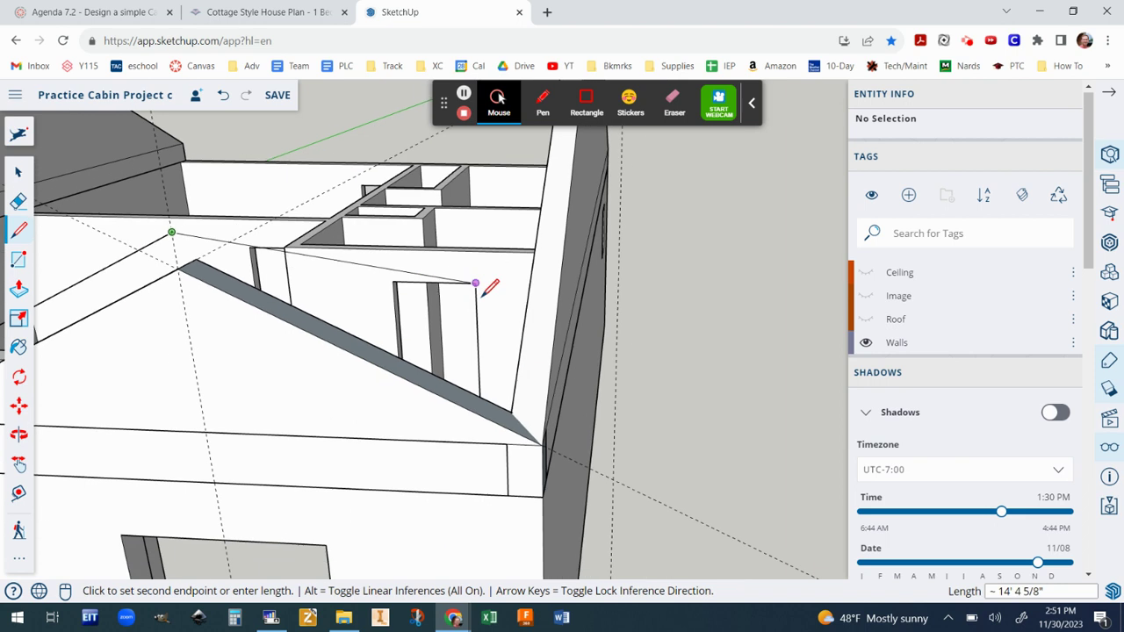
left_click(614, 448)
left_click(613, 479)
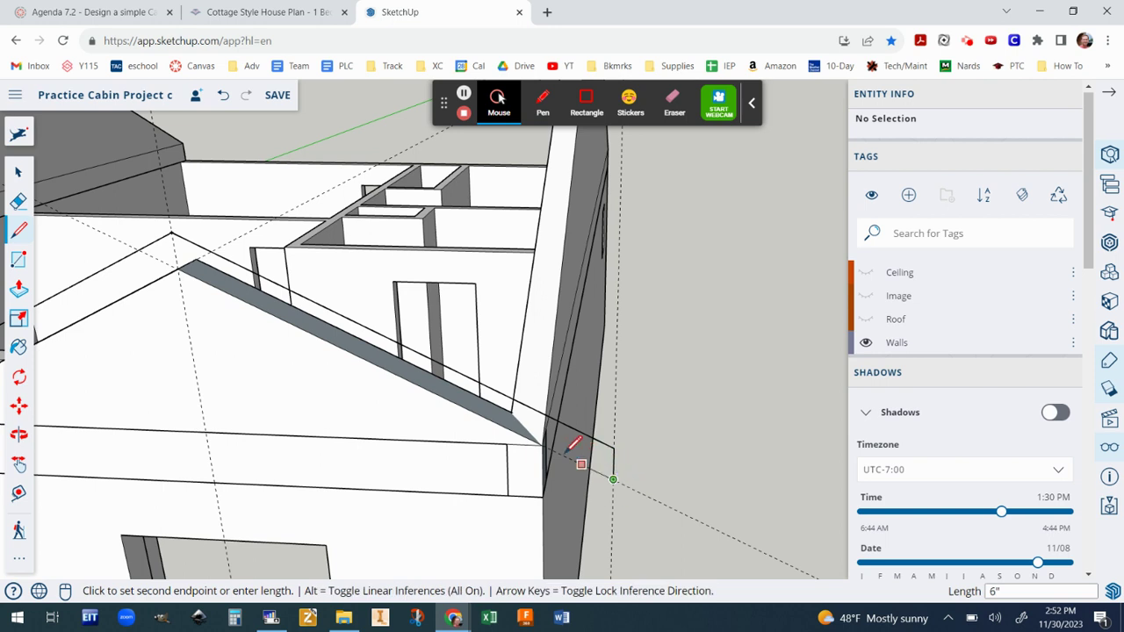
left_click(179, 267)
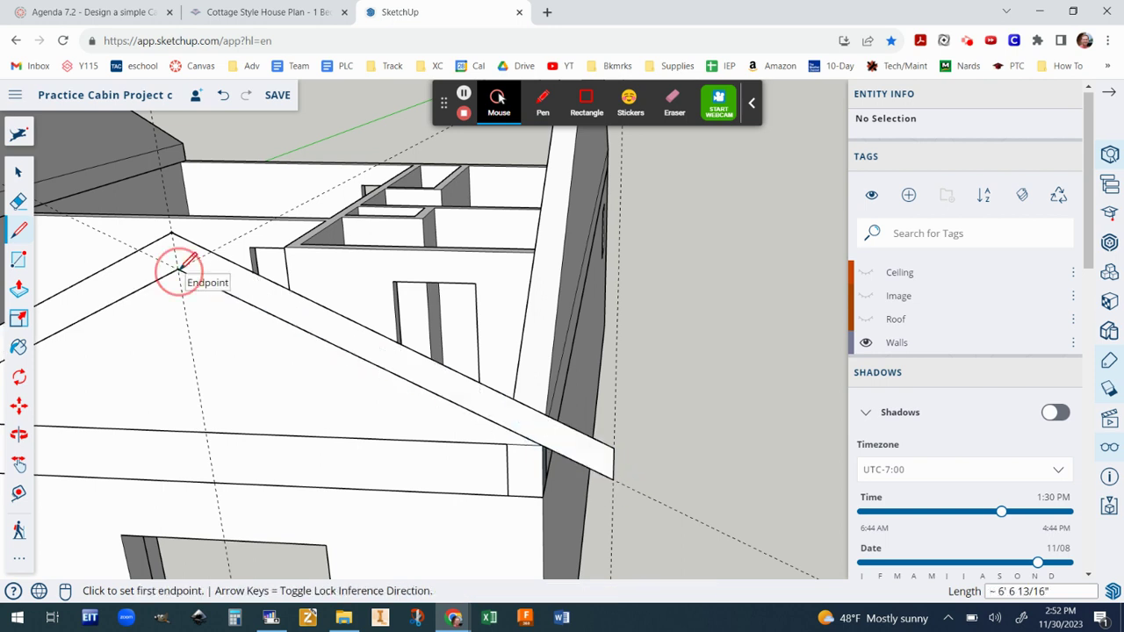
- Extrude the front gable roof profile outward 1' to form the front overhang
middle_click_drag(181, 264, 273, 283)
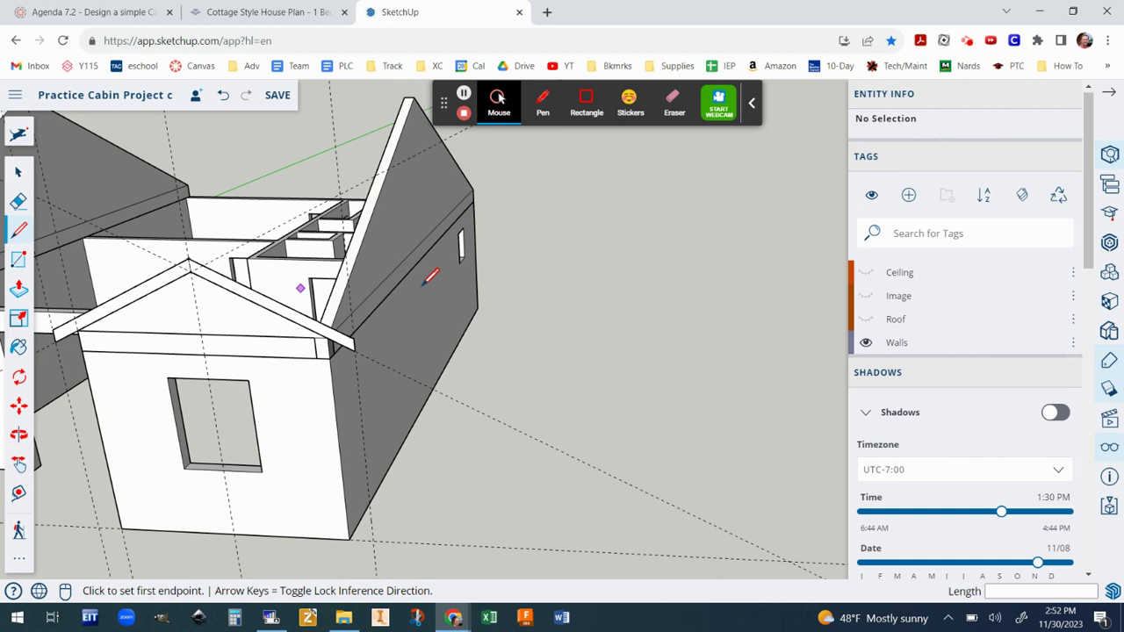
middle_click_drag(431, 277, 500, 280)
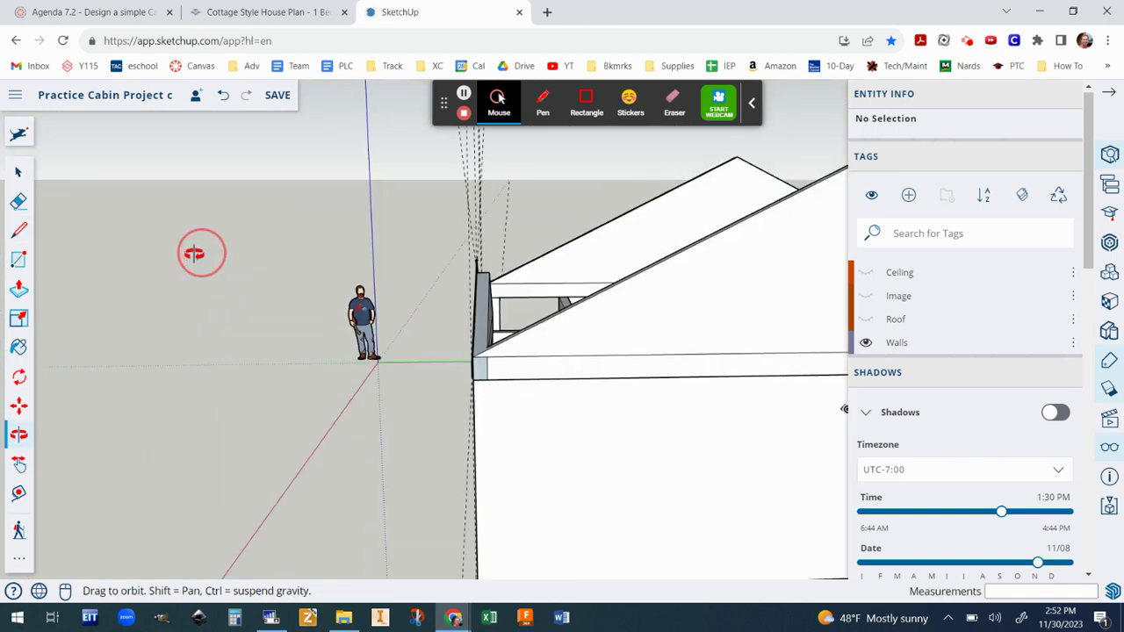
middle_click_drag(195, 251, 125, 251)
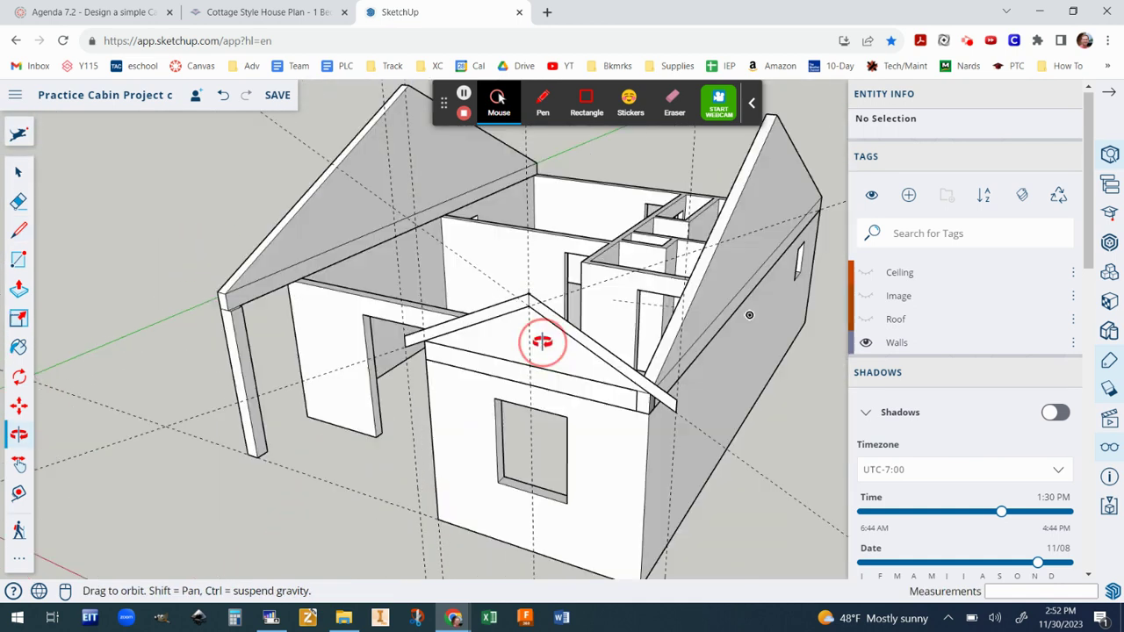
mouse_move(542, 342)
middle_mouse_down()
mouse_move(534, 319)
mouse_move(504, 305)
middle_mouse_up()
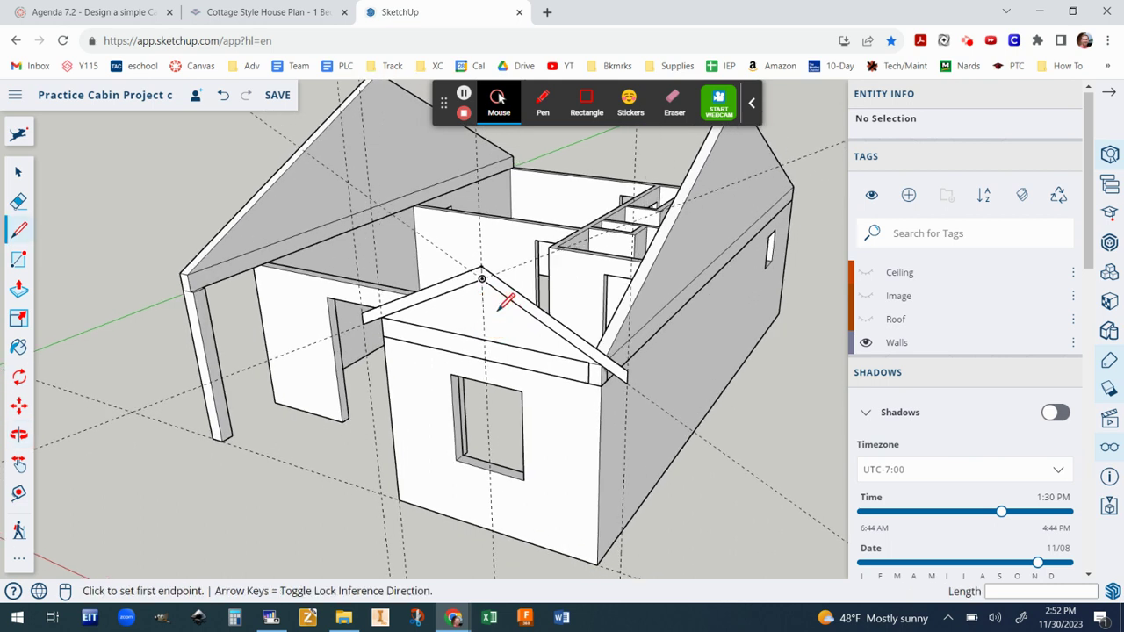
scroll(509, 311, "up", 3)
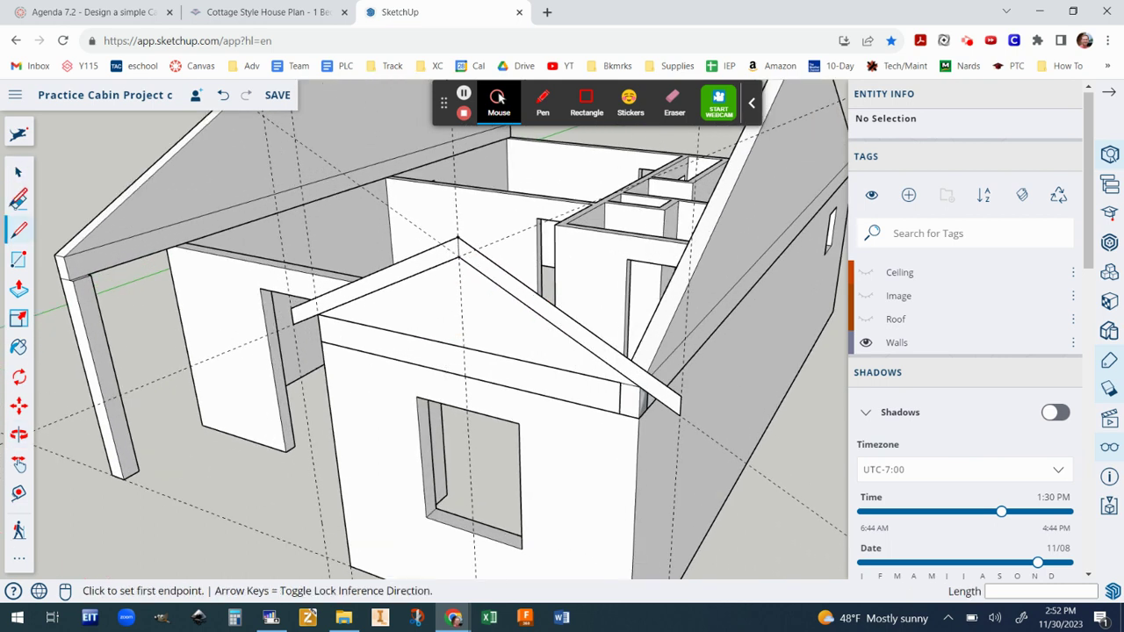
left_click(20, 289)
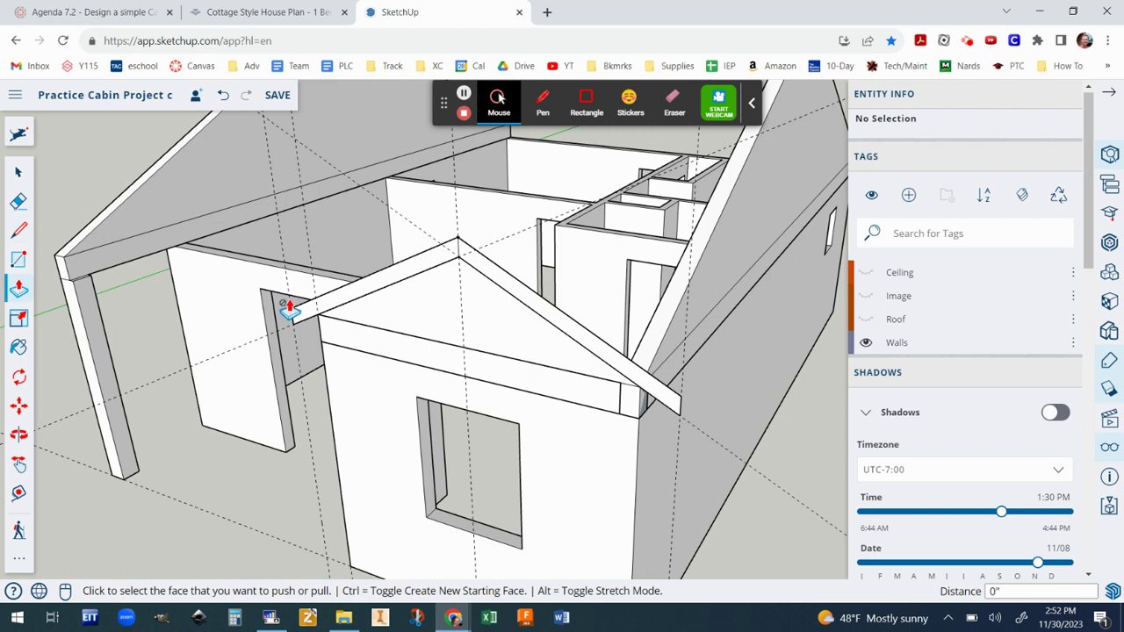
left_click(543, 321)
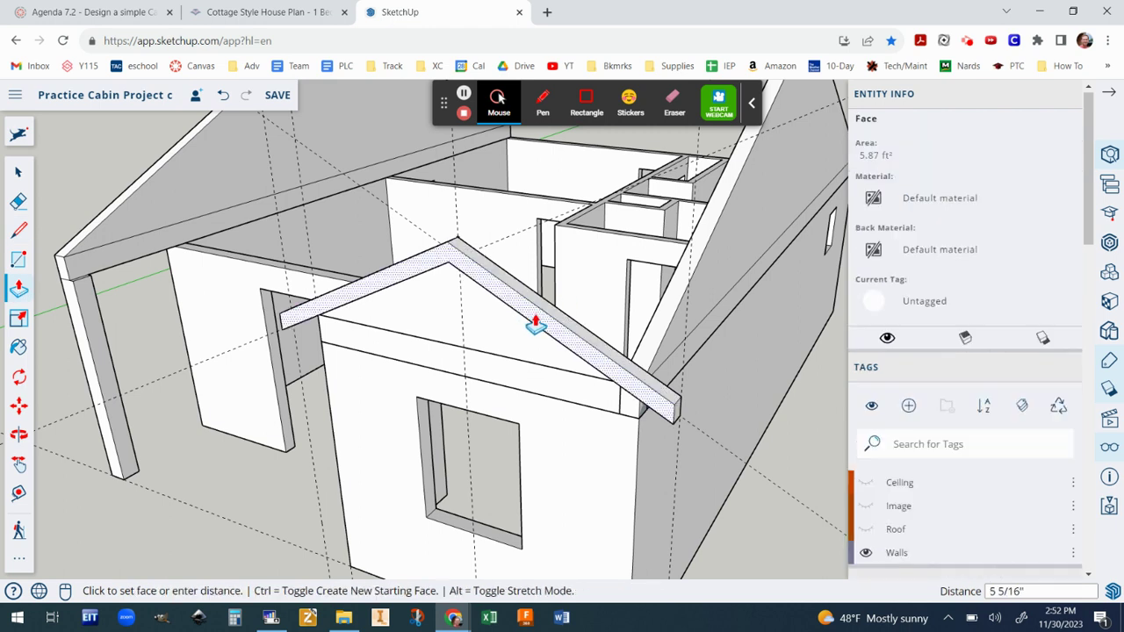
key("Return")
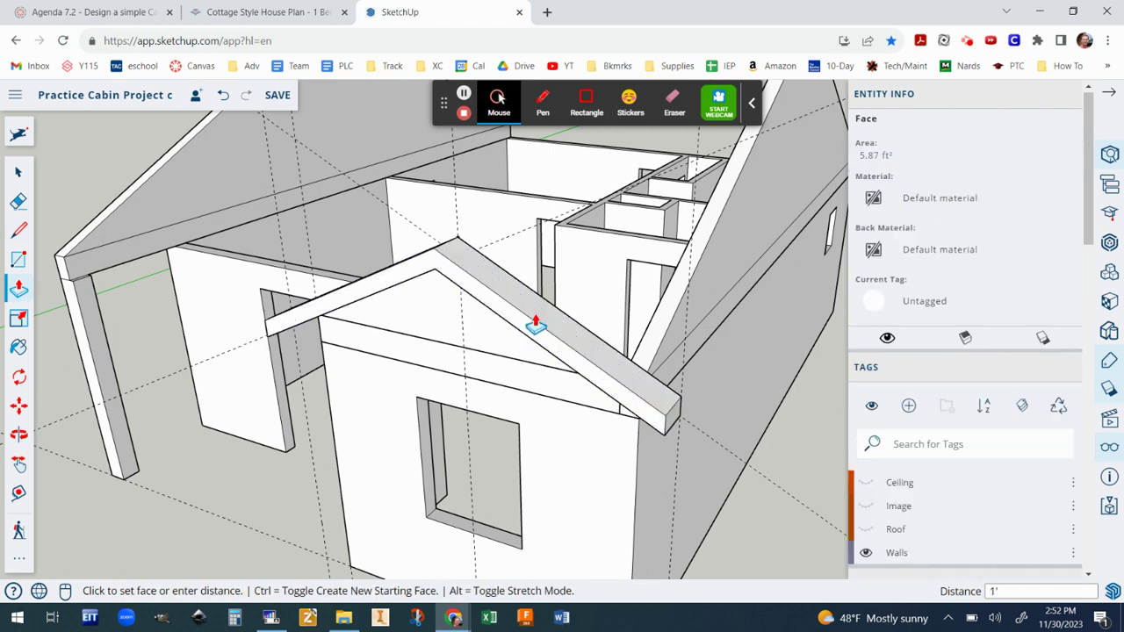
- Show the Roof tag and hide the Walls tag so only the main roof and the gable roof remain displayed
scroll(536, 324, "down", 4)
middle_click_drag(586, 357, 486, 246)
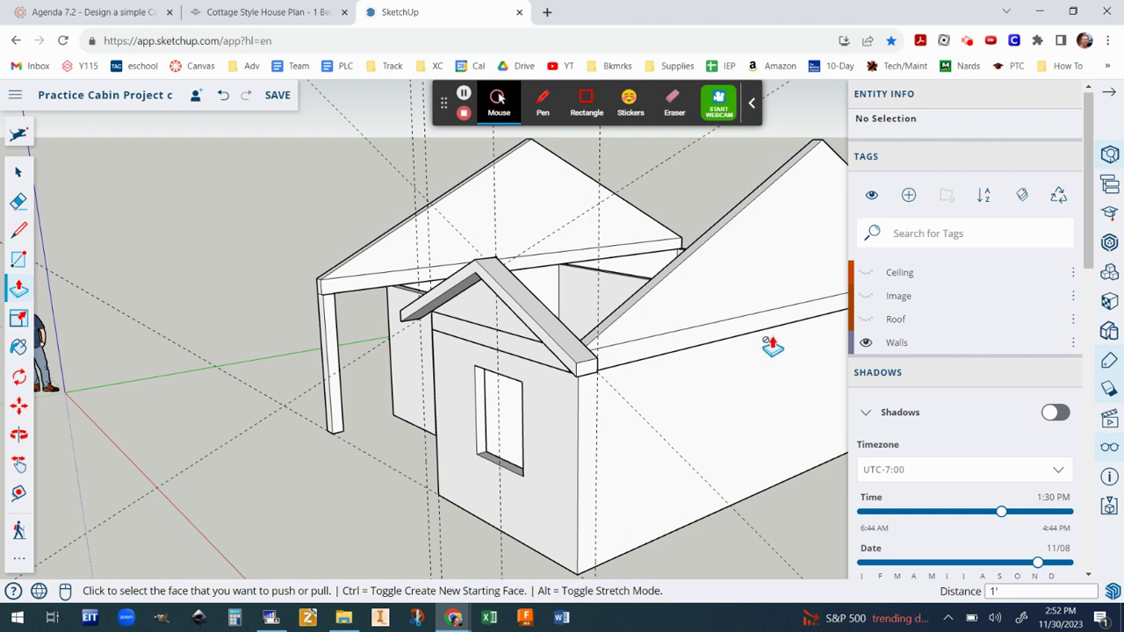
left_click(867, 321)
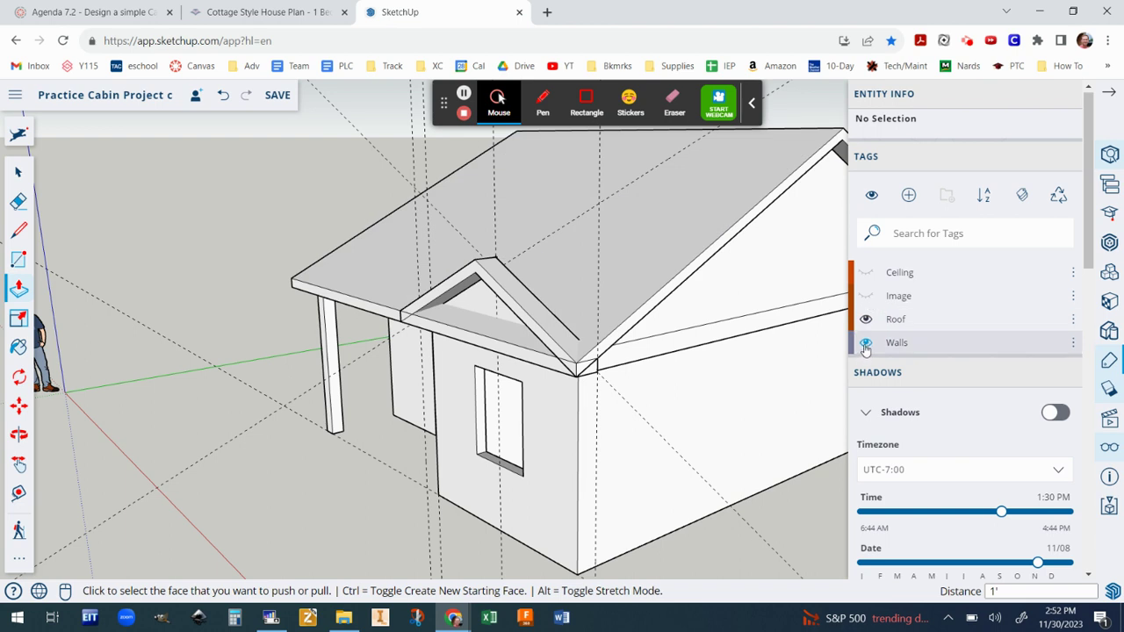
left_click(866, 345)
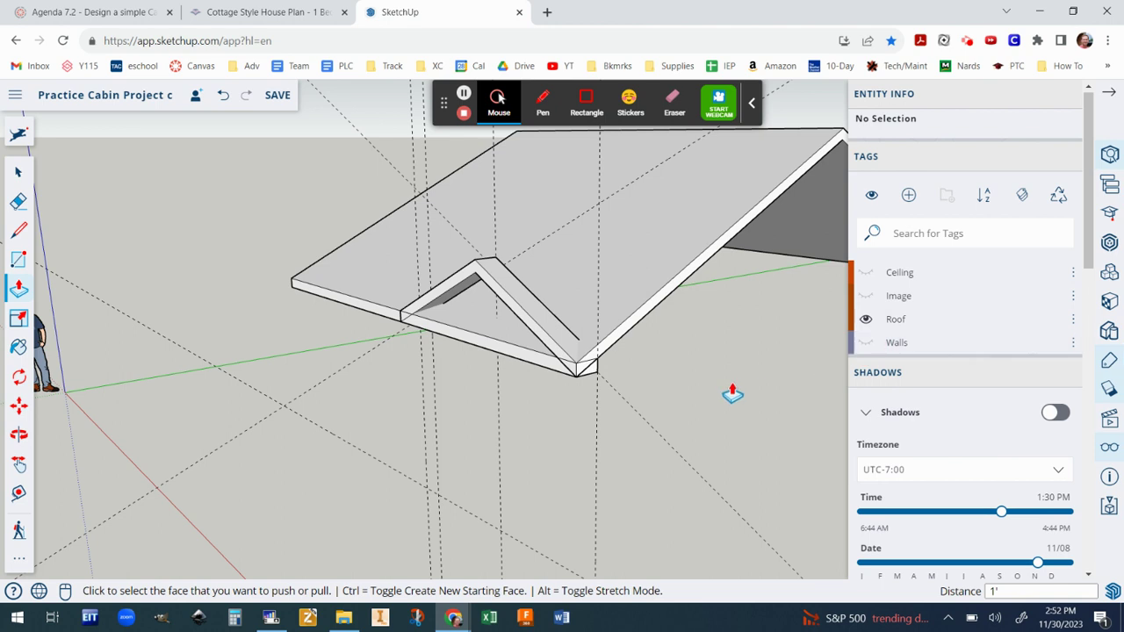
- Extrude the back face of the gable roof about 5' 2 3/4" toward the main roof so it passes through the slope
middle_click_drag(748, 382, 436, 369)
scroll(457, 326, "up", 5)
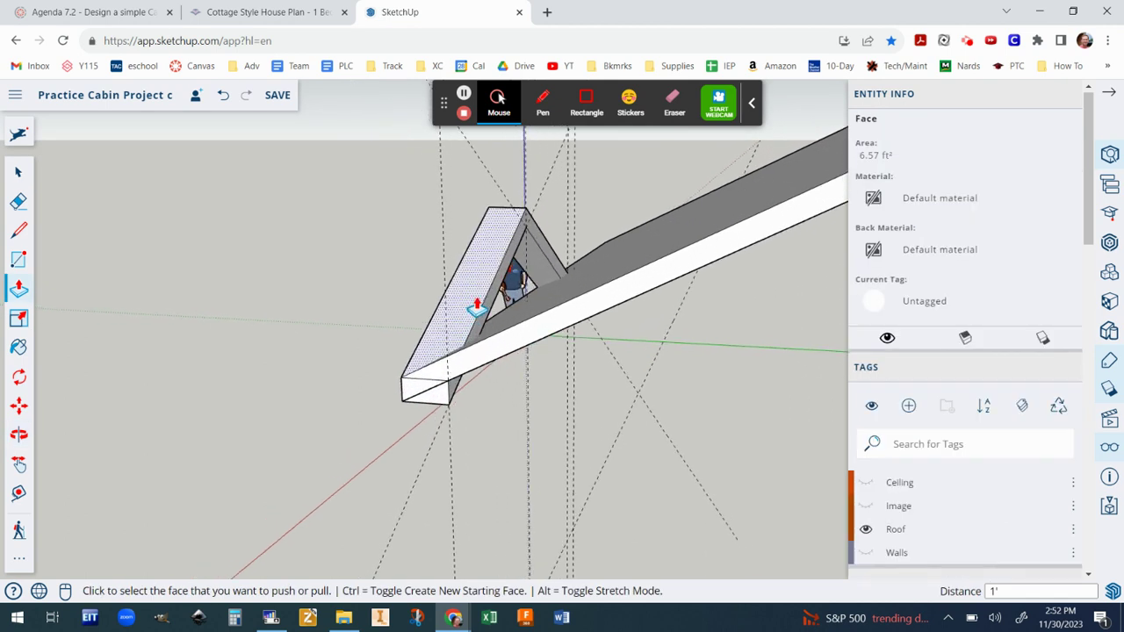
scroll(524, 250, "down", 1)
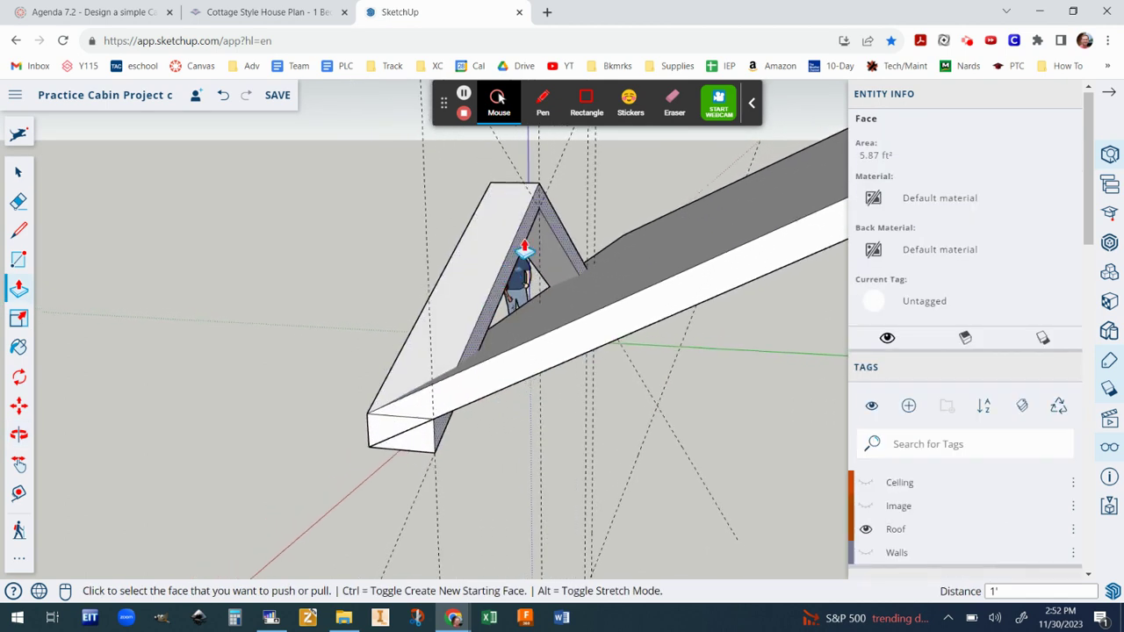
left_click(523, 249)
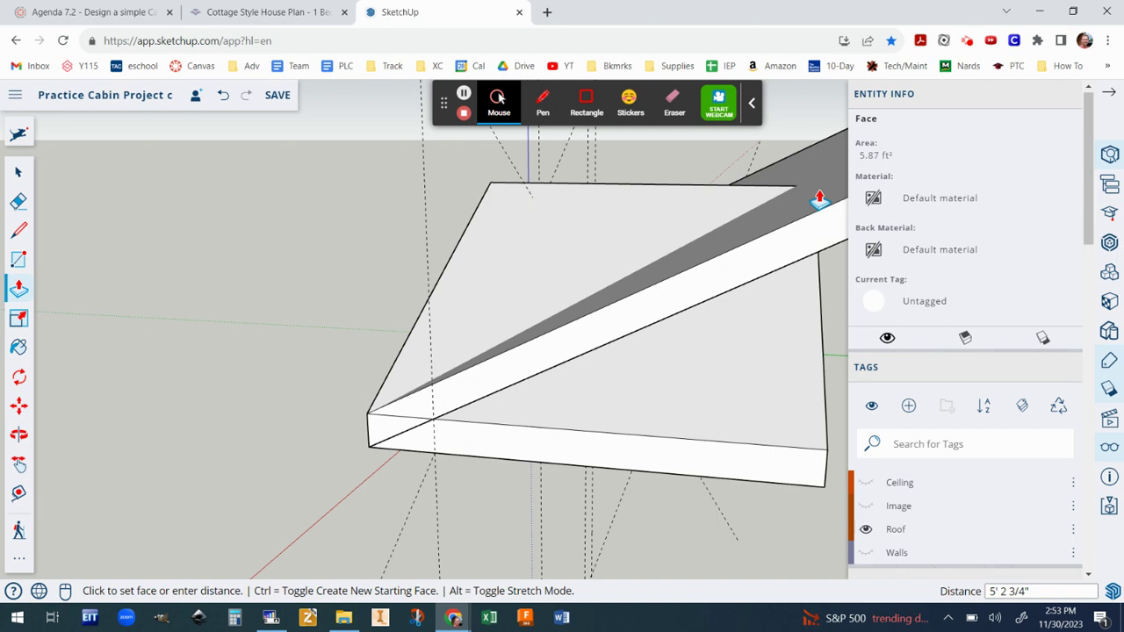
left_click(818, 199)
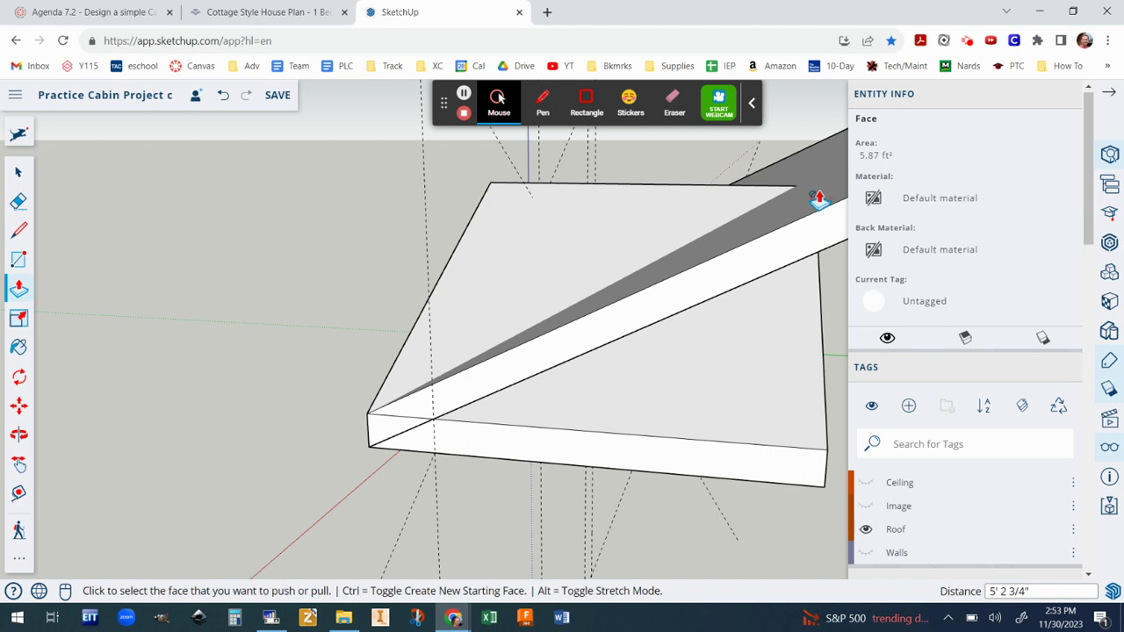
- Check from below how the extended gable roof passes through the main roof, and save the project
scroll(778, 321, "down", 3)
middle_click_drag(771, 344, 510, 201)
key("p")
middle_click_drag(492, 261, 514, 362)
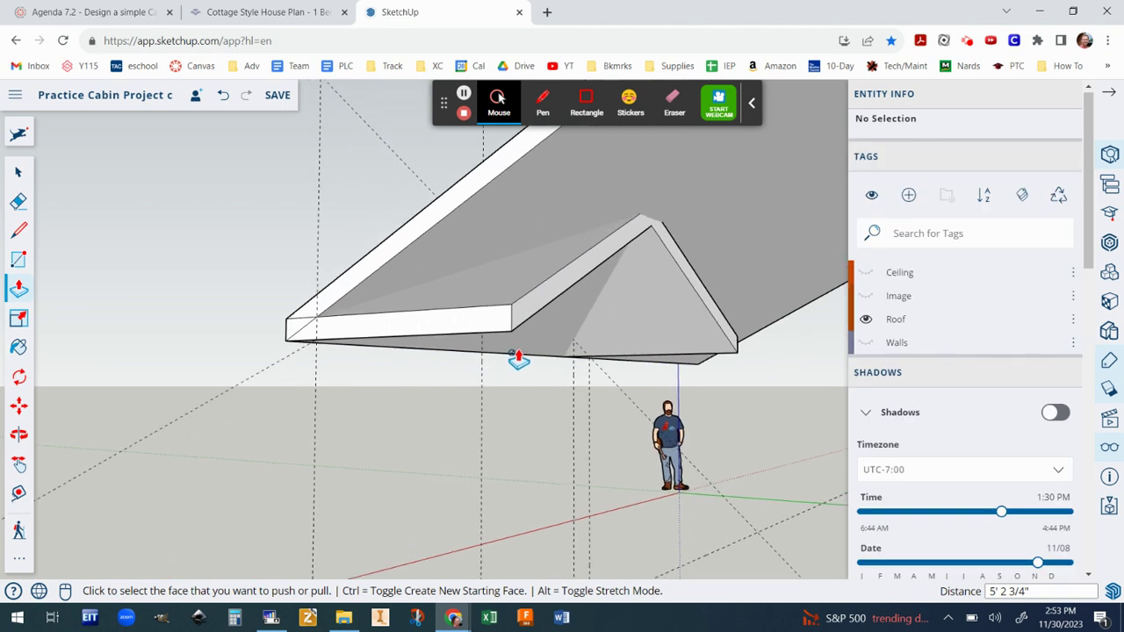
left_click(277, 95)
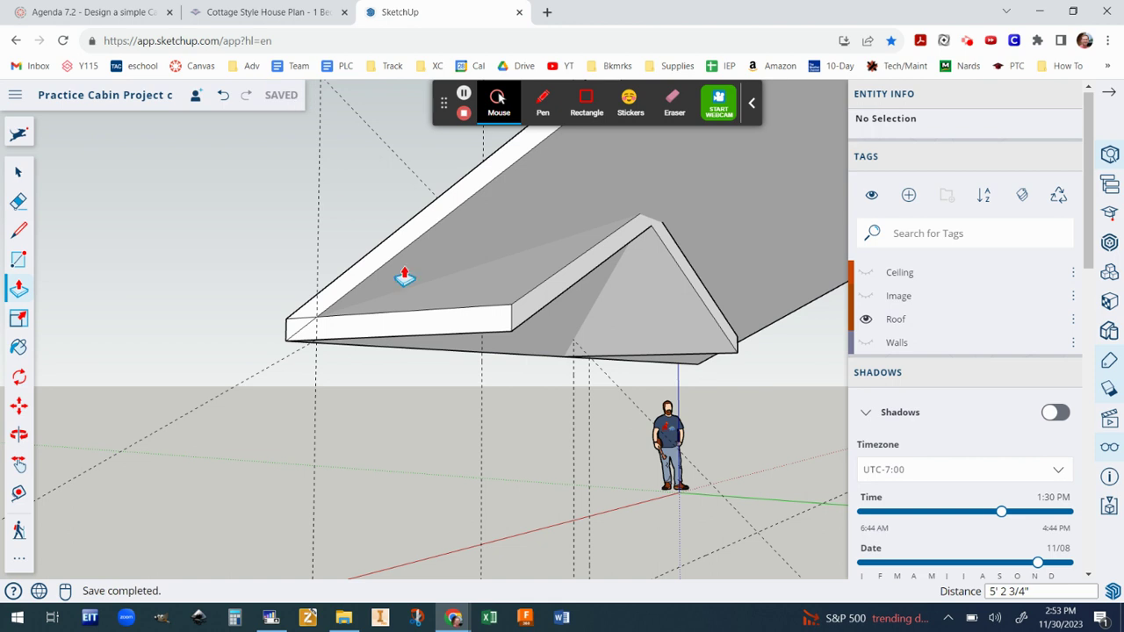
- Examine where the gable roof and the main roof overlap, hiding the Roof tag and showing it again to compare
scroll(409, 270, "down", 3)
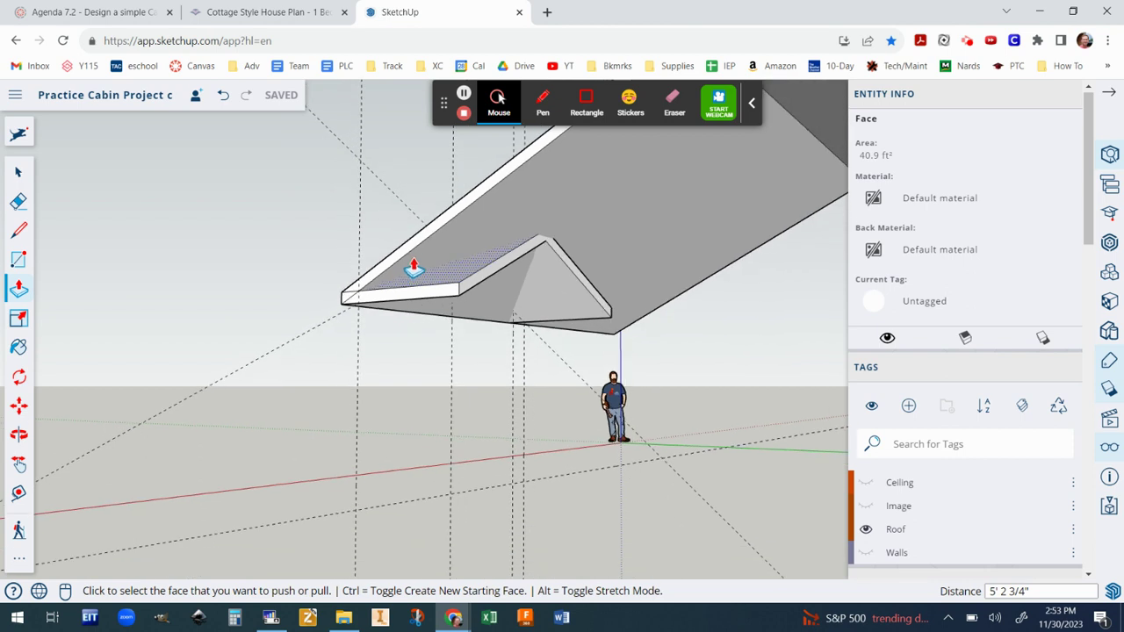
scroll(418, 268, "up", 3)
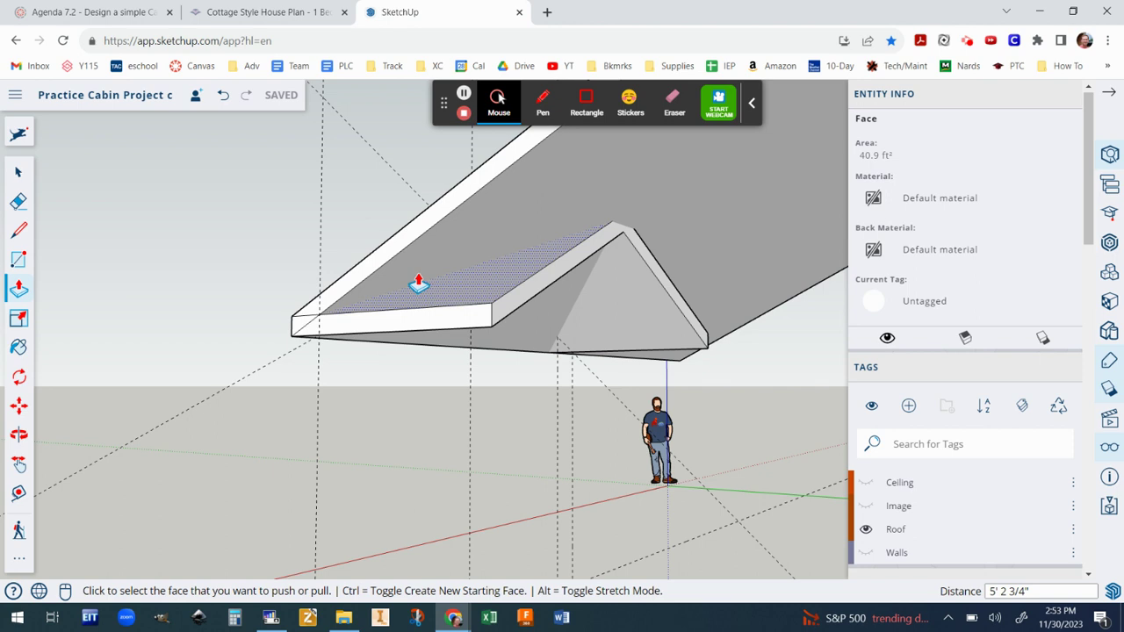
scroll(417, 330, "up", 2)
scroll(417, 330, "down", 3)
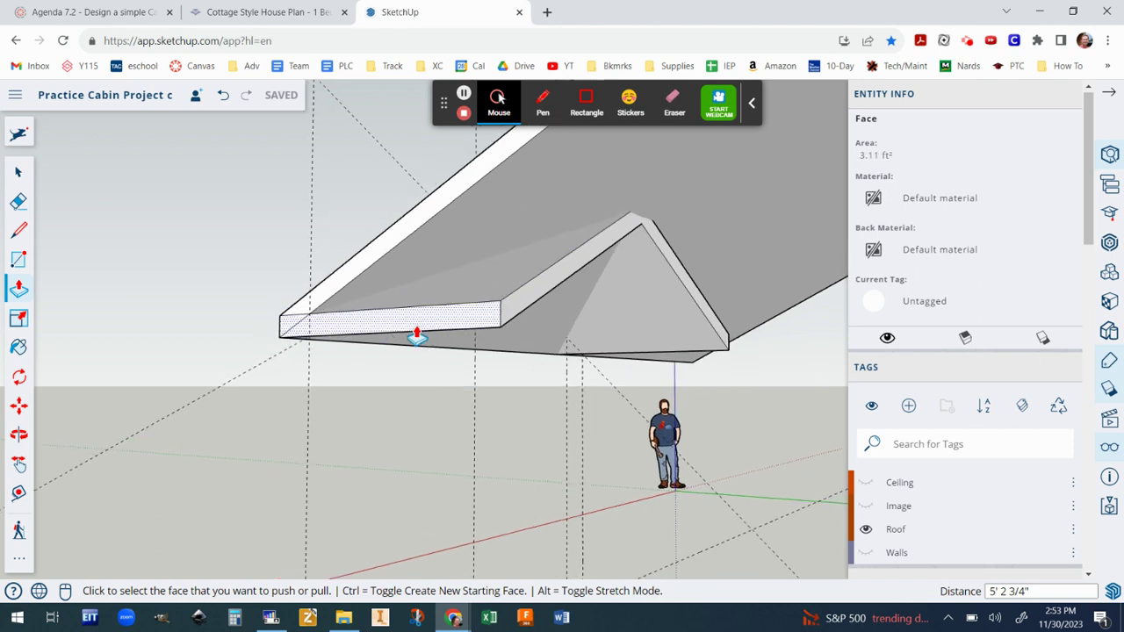
middle_click_drag(287, 305, 753, 351)
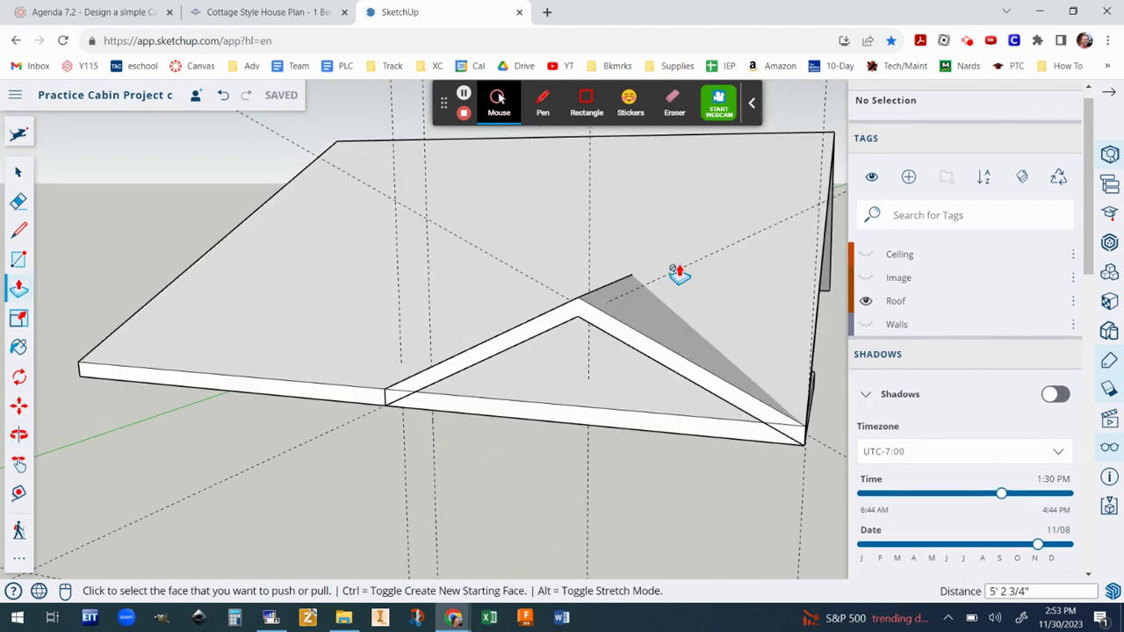
middle_click_drag(665, 269, 587, 264)
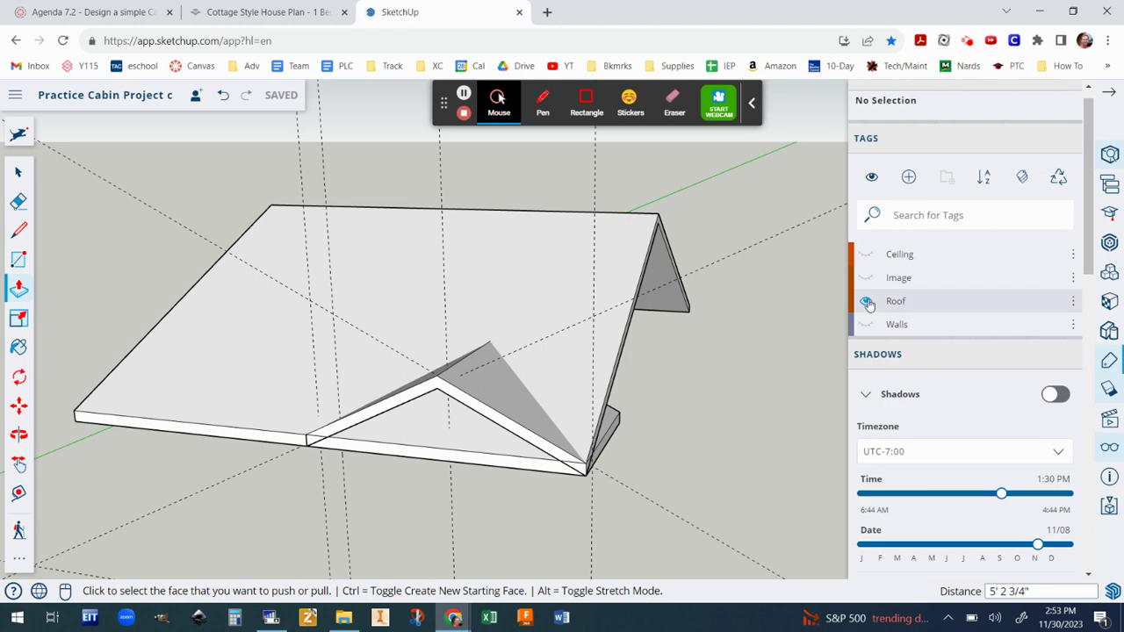
left_click(866, 303)
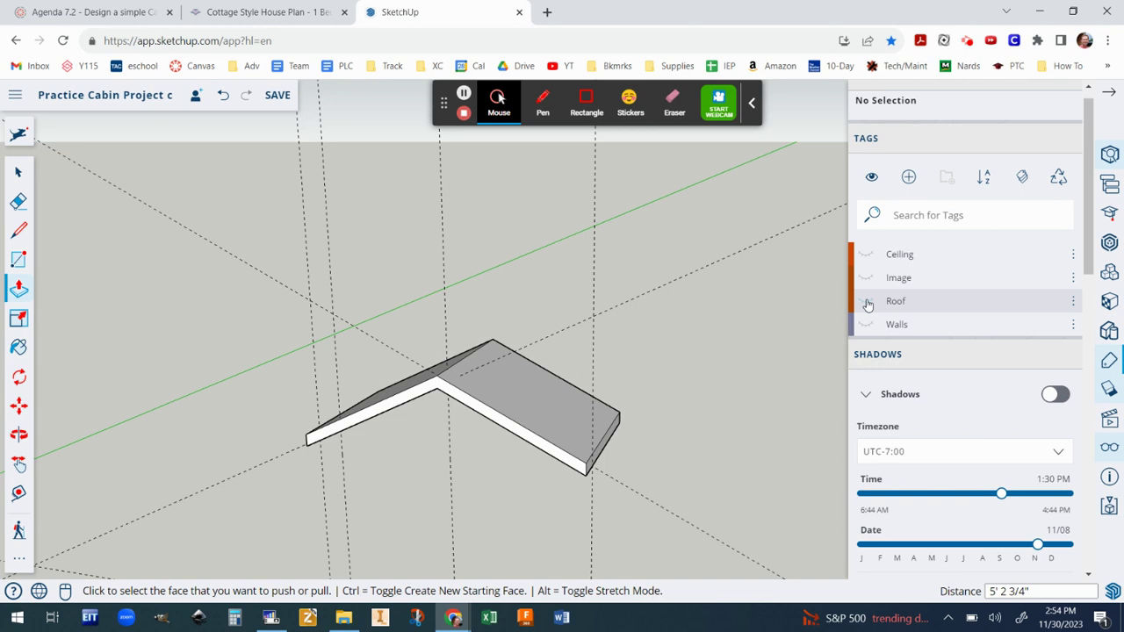
left_click(866, 303)
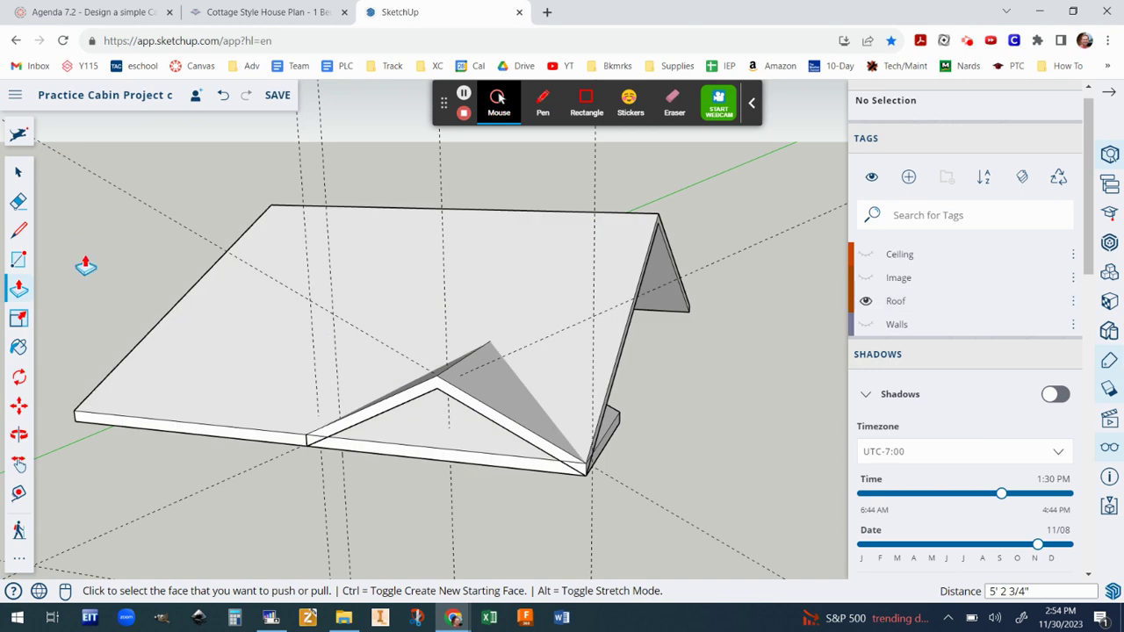
middle_click_drag(98, 264, 160, 274)
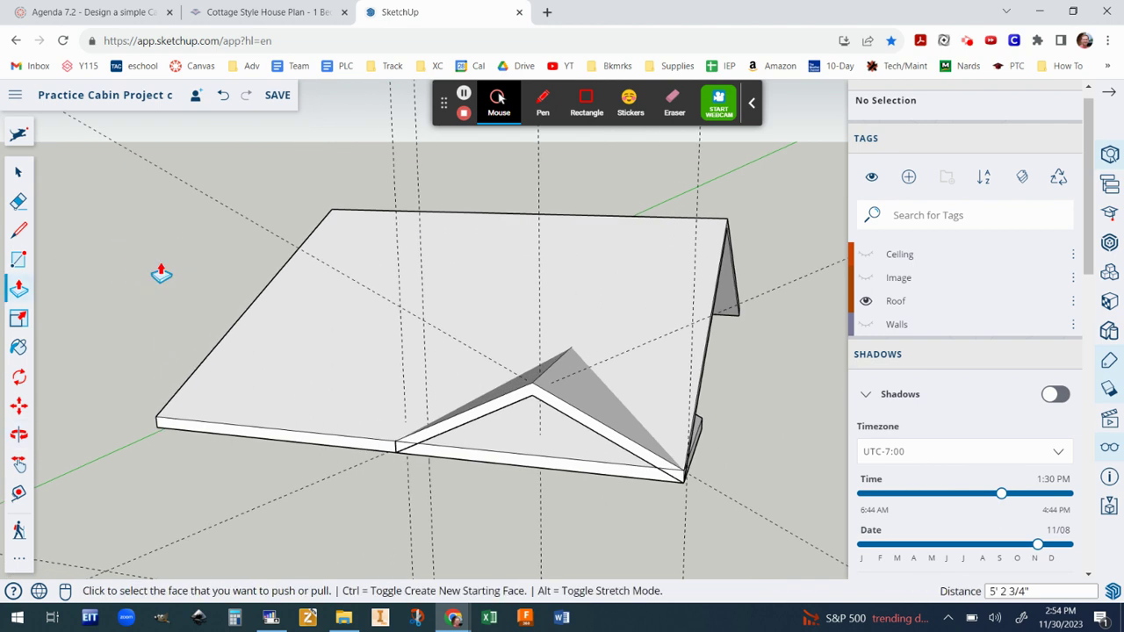
- Select the main roof and the gable roof together and intersect their faces with the model
left_click(19, 203)
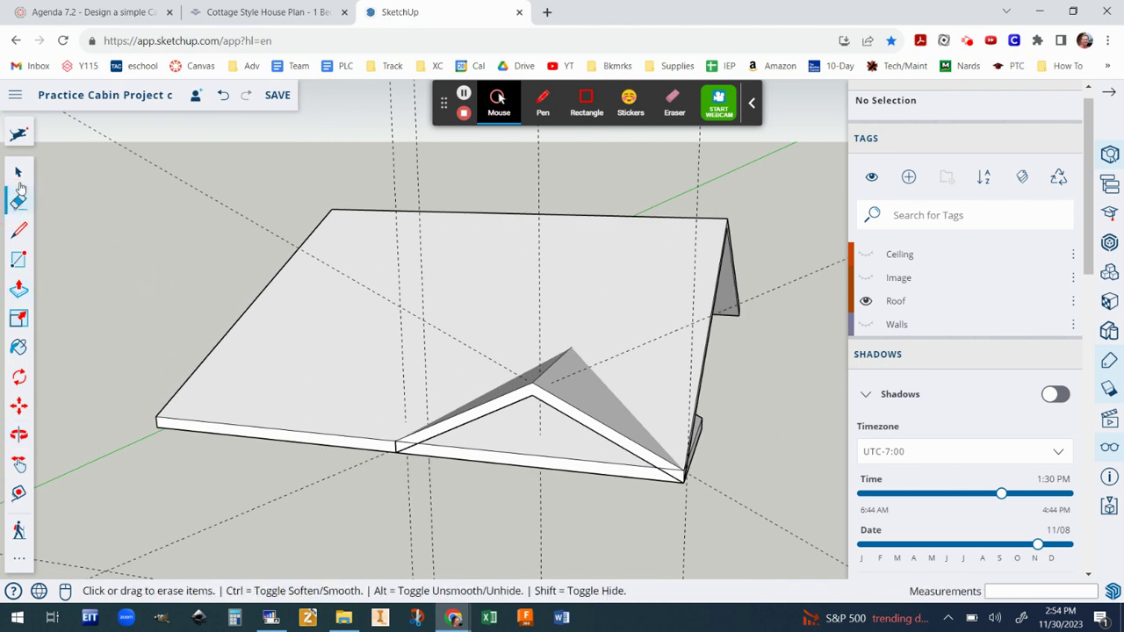
left_click(19, 175)
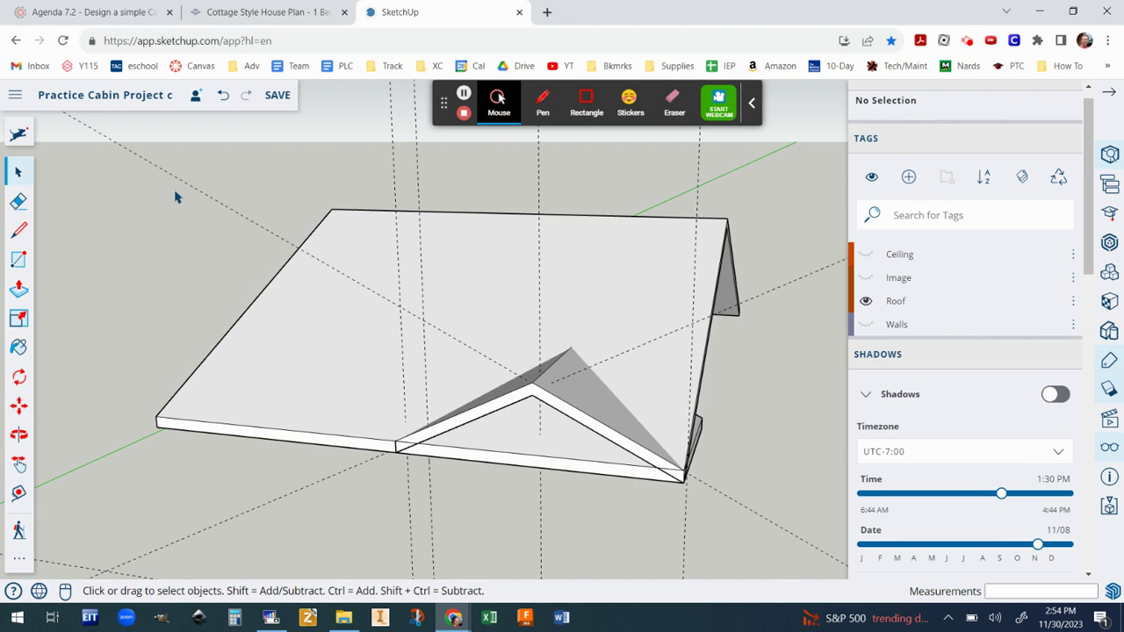
left_click_drag(88, 148, 779, 536)
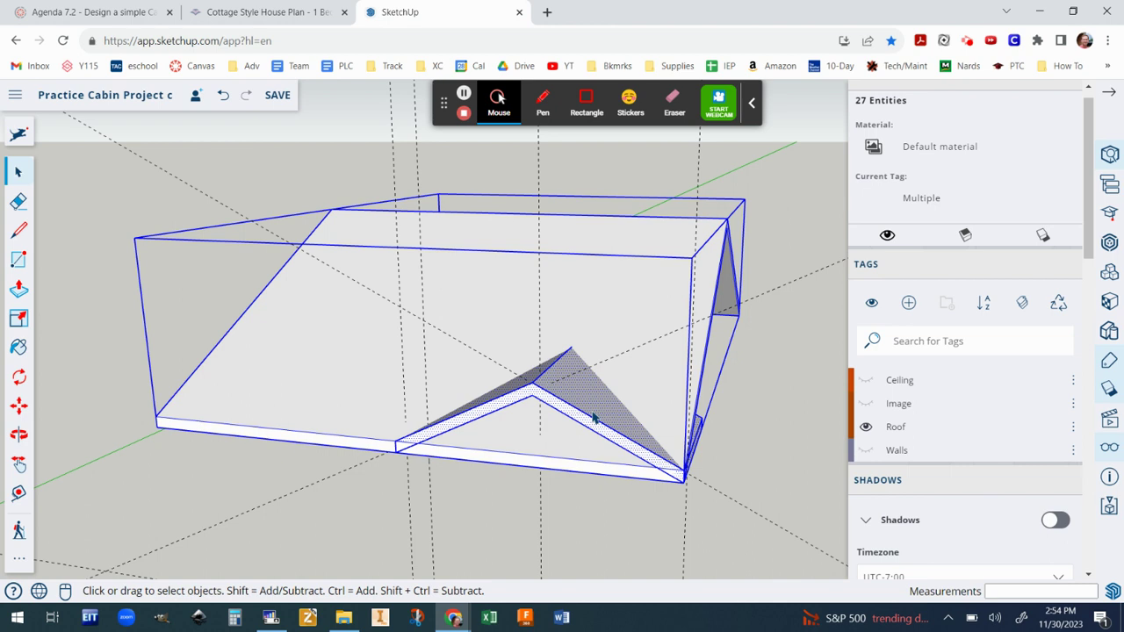
right_click(632, 312)
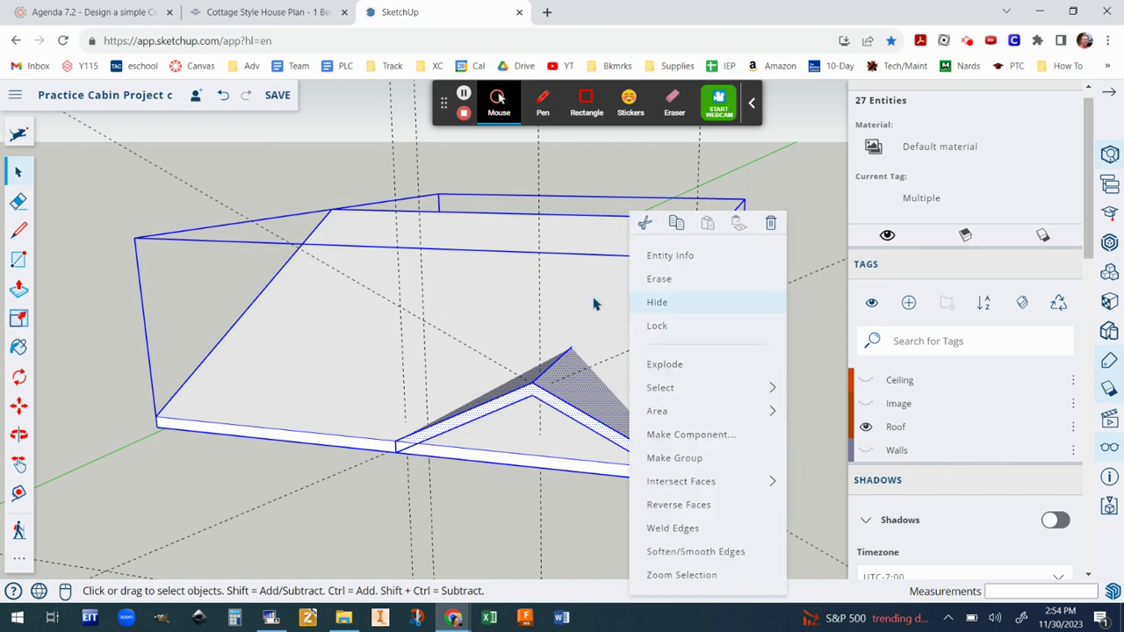
mouse_move(701, 489)
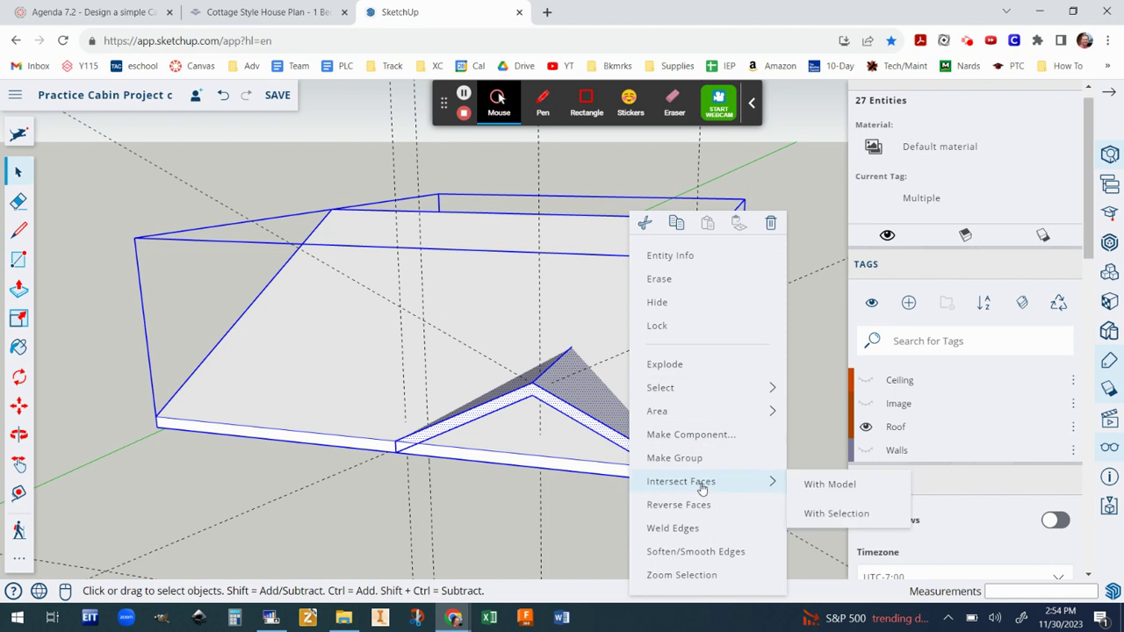
left_click(830, 485)
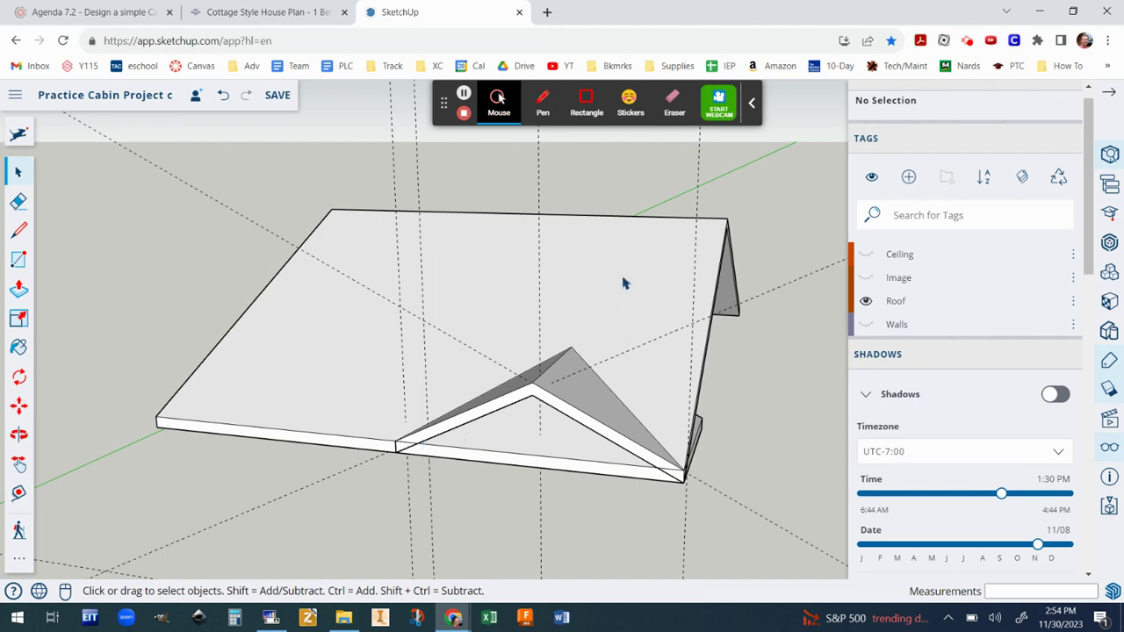
- Examine the front edge and lower corners where the gable roof meets the main roof
scroll(620, 406, "down", 2)
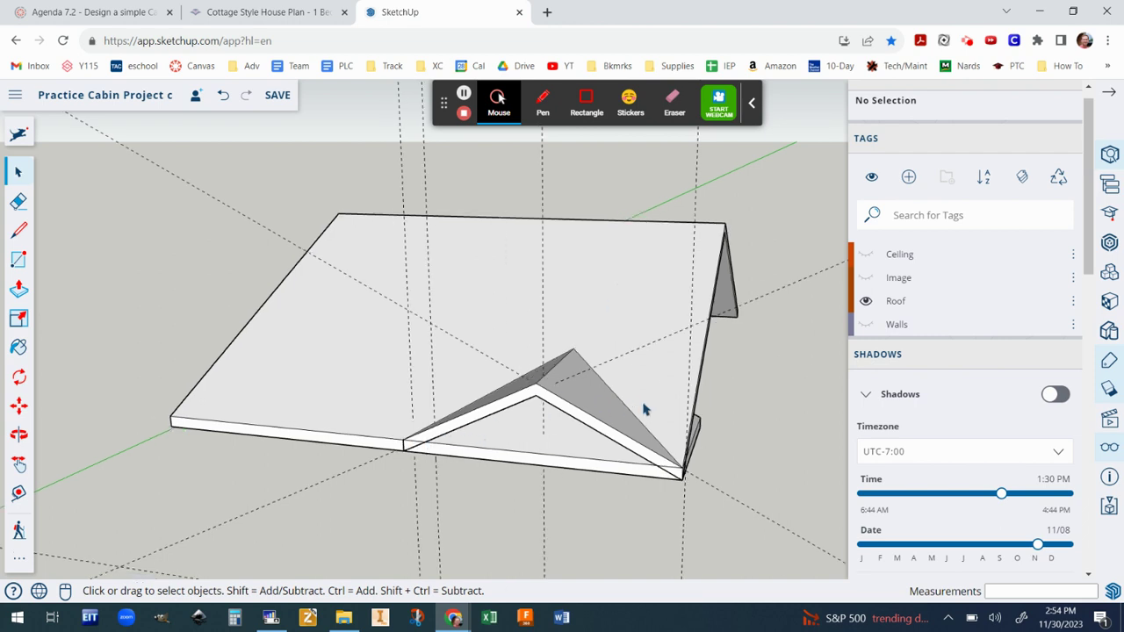
scroll(686, 499, "up", 3)
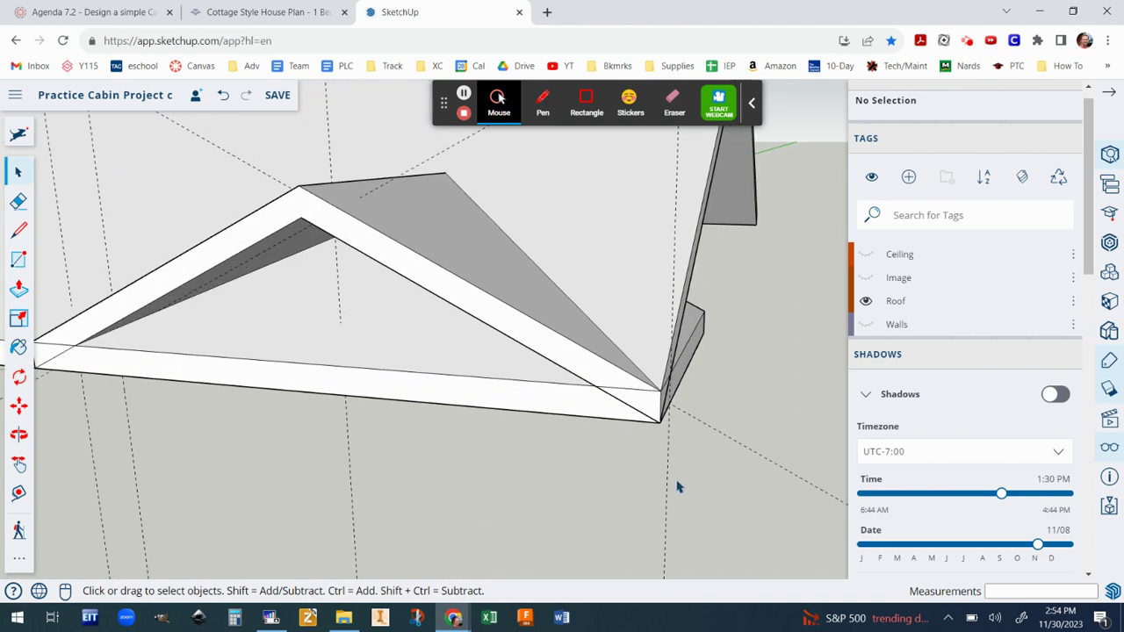
scroll(679, 490, "down", 1)
middle_click_drag(333, 434, 437, 431)
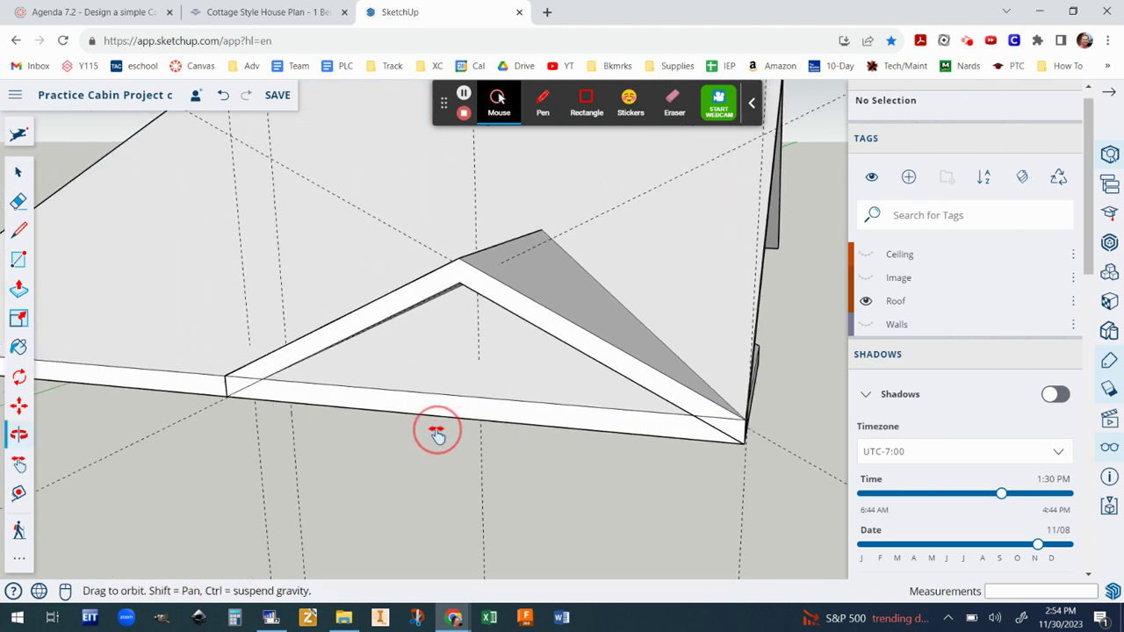
scroll(378, 382, "up", 2)
scroll(376, 381, "down", 1)
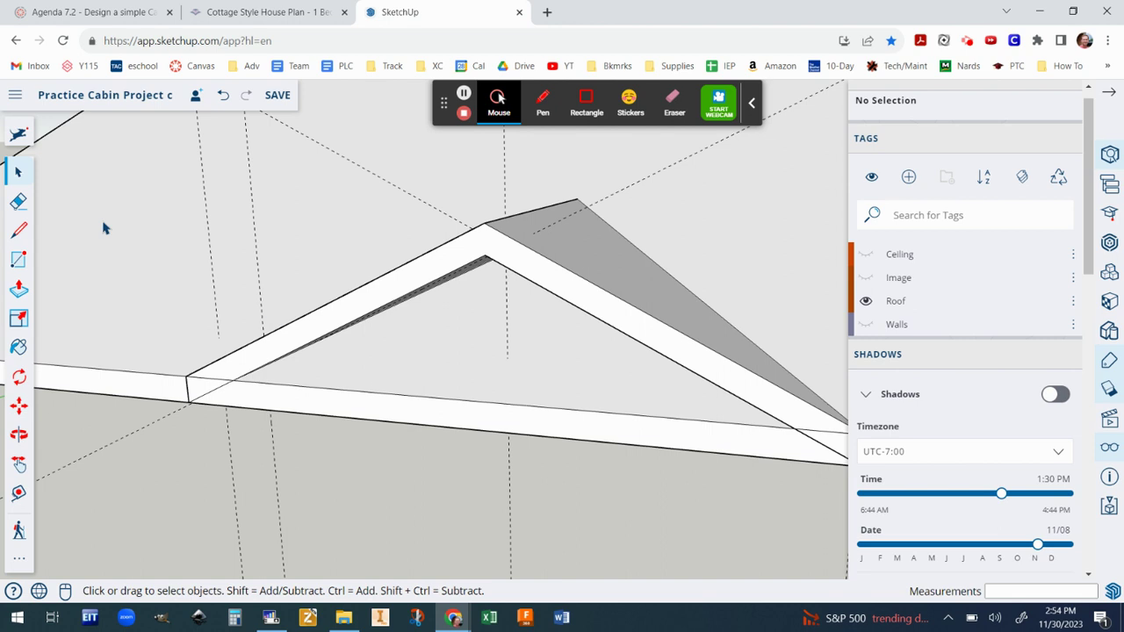
- Erase the leftover diagonal edge inside the left lower corner of the gable roof's front face
left_click(17, 202)
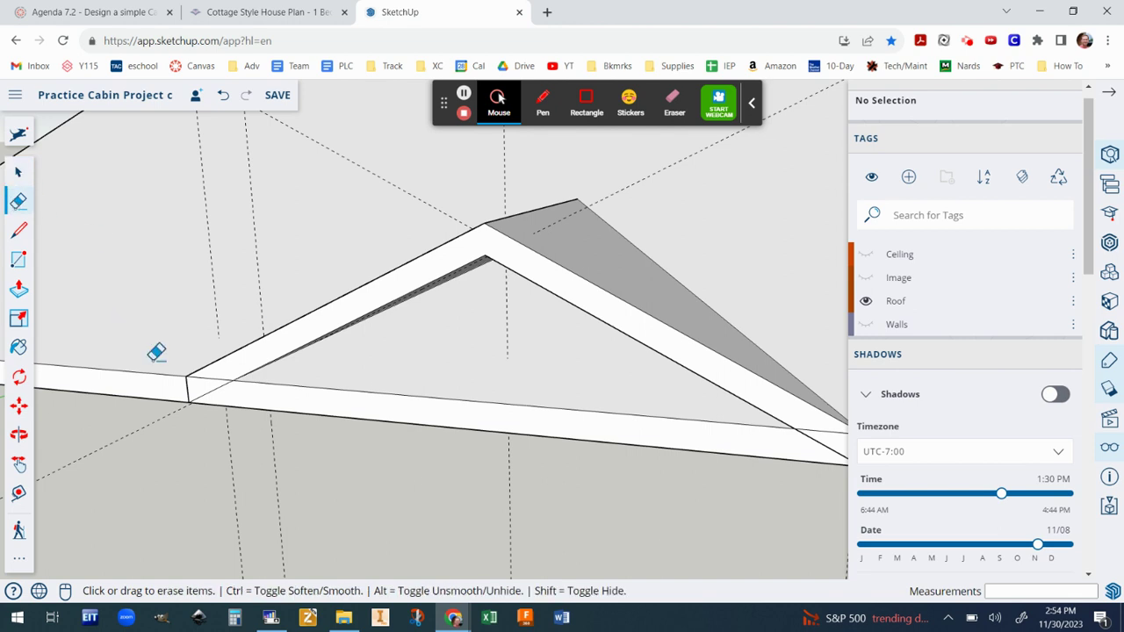
scroll(173, 369, "up", 2)
scroll(180, 370, "up", 1)
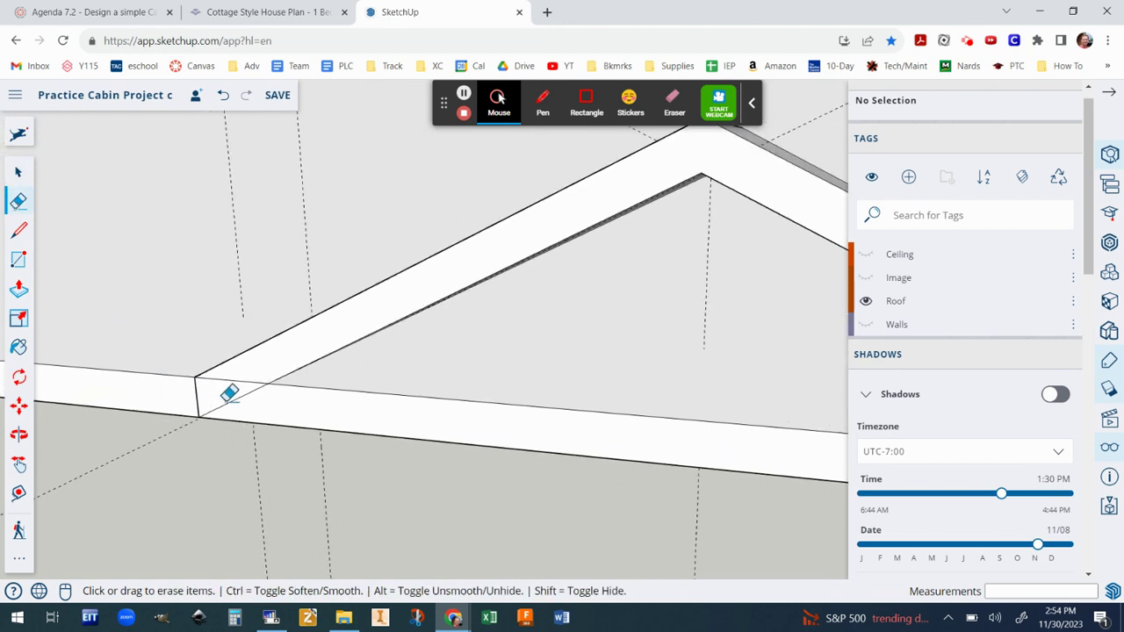
left_click(233, 394)
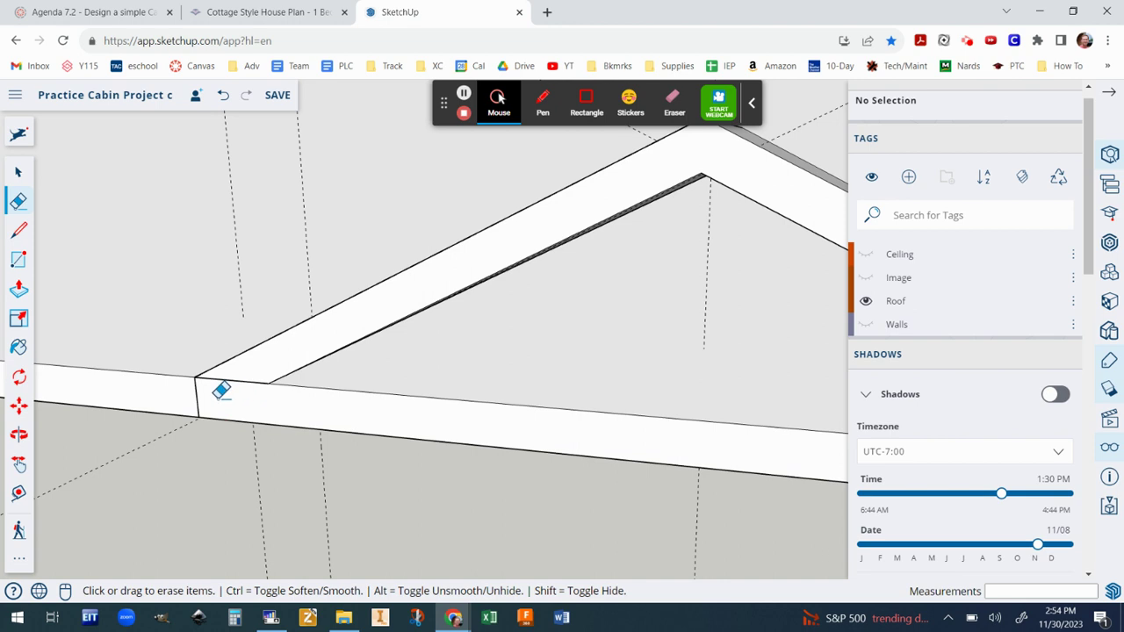
- Try to erase the short edge crossing the foot of the gable's left slope, and undo the erasure
scroll(230, 385, "down", 3)
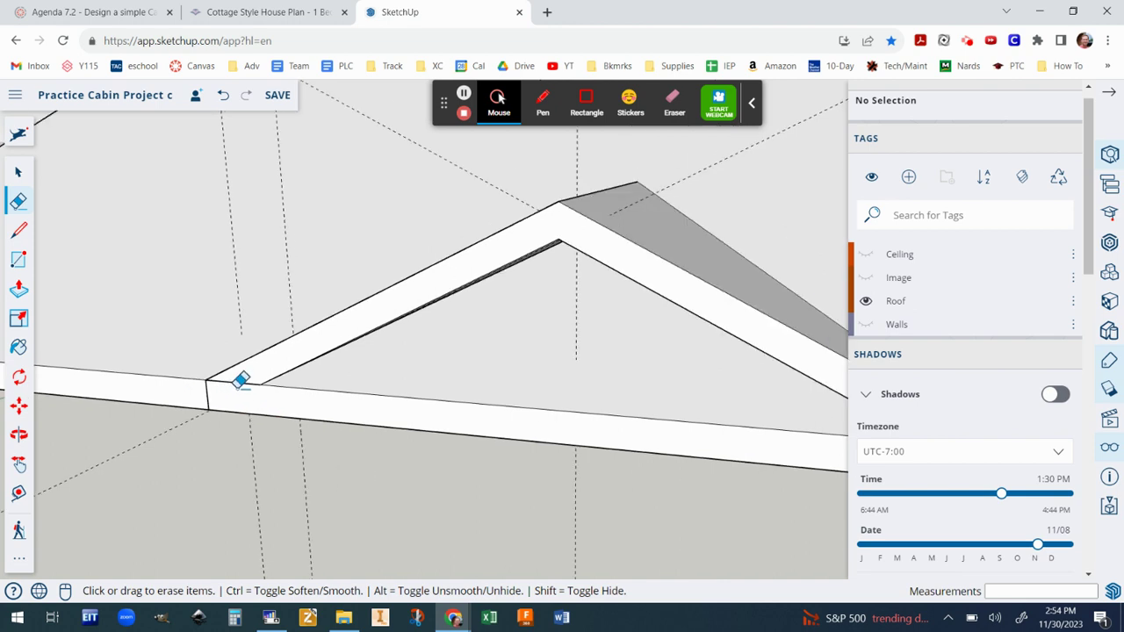
left_click_drag(236, 391, 241, 381)
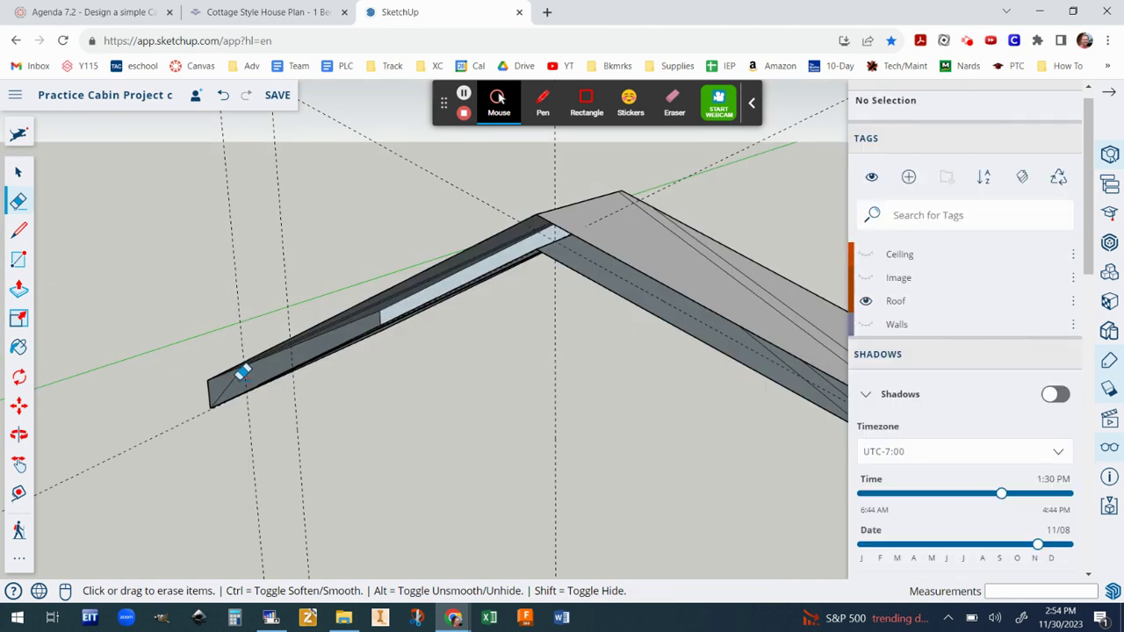
left_click(224, 96)
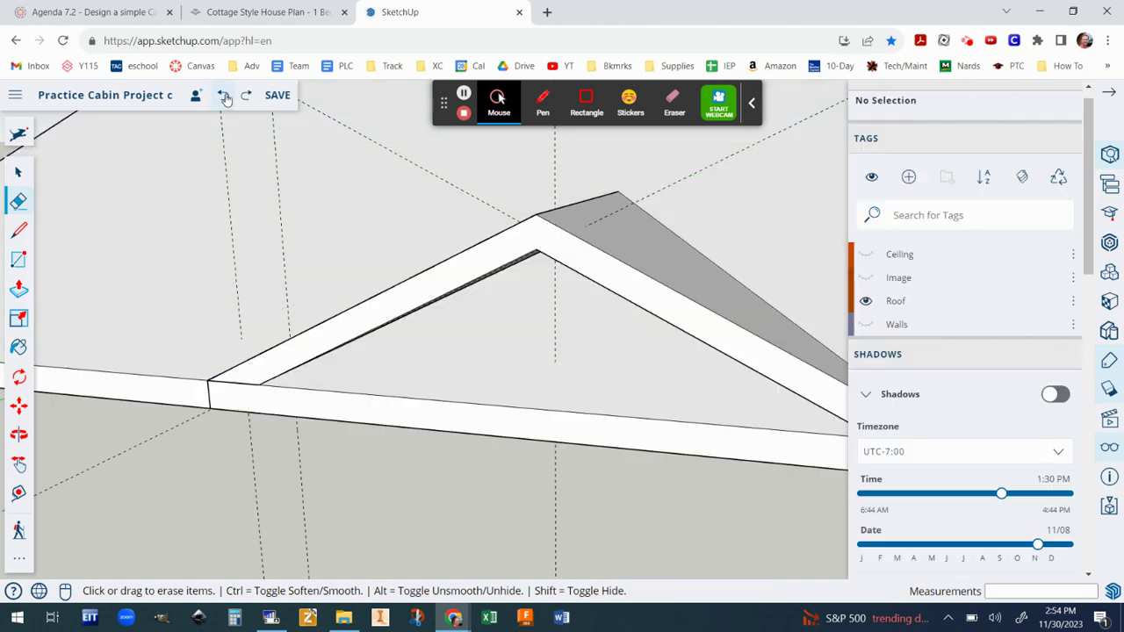
- Erase the matching diagonal edge inside the right lower corner of the gable roof's front face
mouse_move(215, 367)
middle_mouse_down()
mouse_move(595, 427)
mouse_move(624, 418)
middle_mouse_up()
left_click(617, 415)
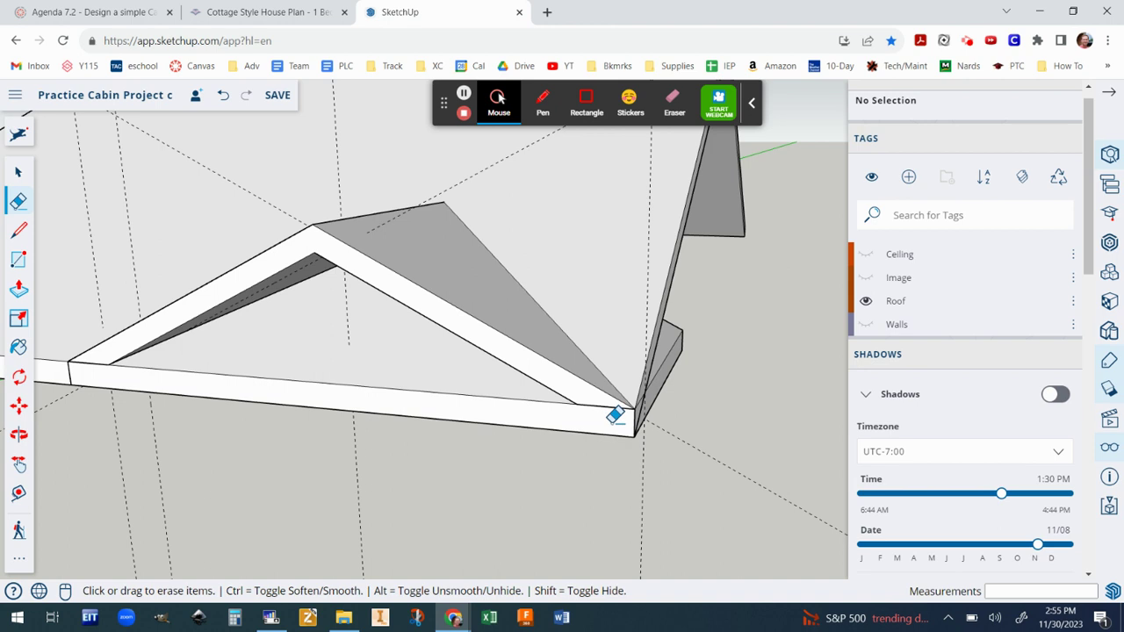
mouse_move(576, 424)
middle_mouse_down()
mouse_move(389, 404)
mouse_move(456, 371)
middle_mouse_up()
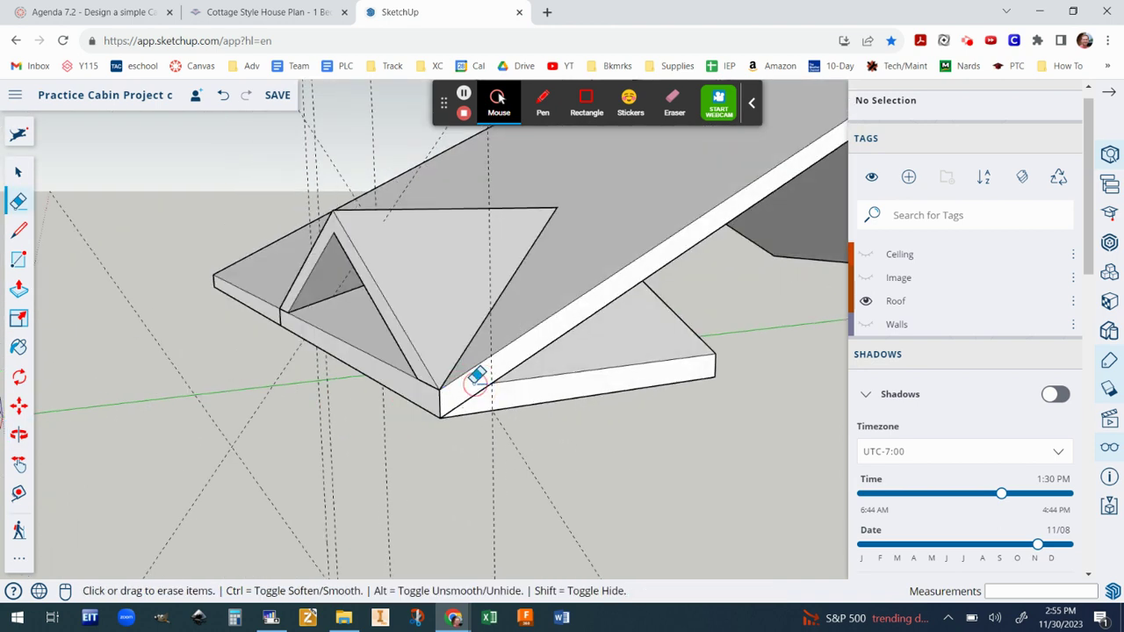
- Erase the gable roof's excess edges beneath the main roof on the slope nearest the roof's side end
scroll(500, 389, "down", 2)
mouse_move(612, 379)
middle_mouse_down()
mouse_move(80, 266)
mouse_move(384, 316)
middle_mouse_up()
middle_click_drag(471, 347, 467, 381)
left_click_drag(478, 333, 493, 355)
left_click(459, 343)
left_click(463, 344)
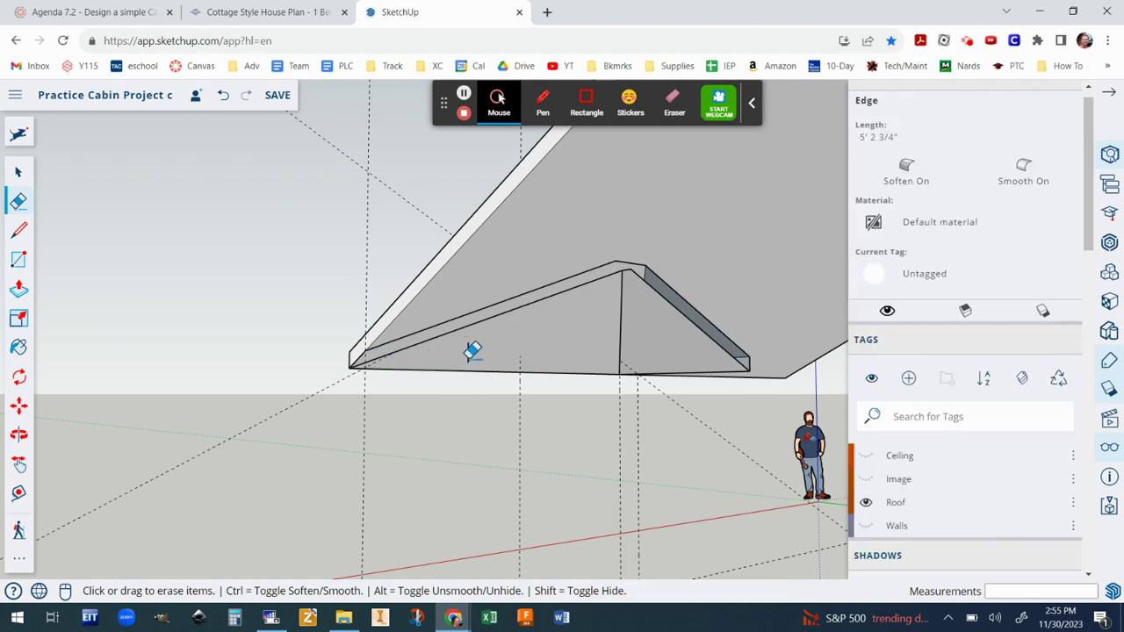
- Erase the remaining edges of the gable's other slope that protrude below the main roof's underside
scroll(661, 288, "up", 4)
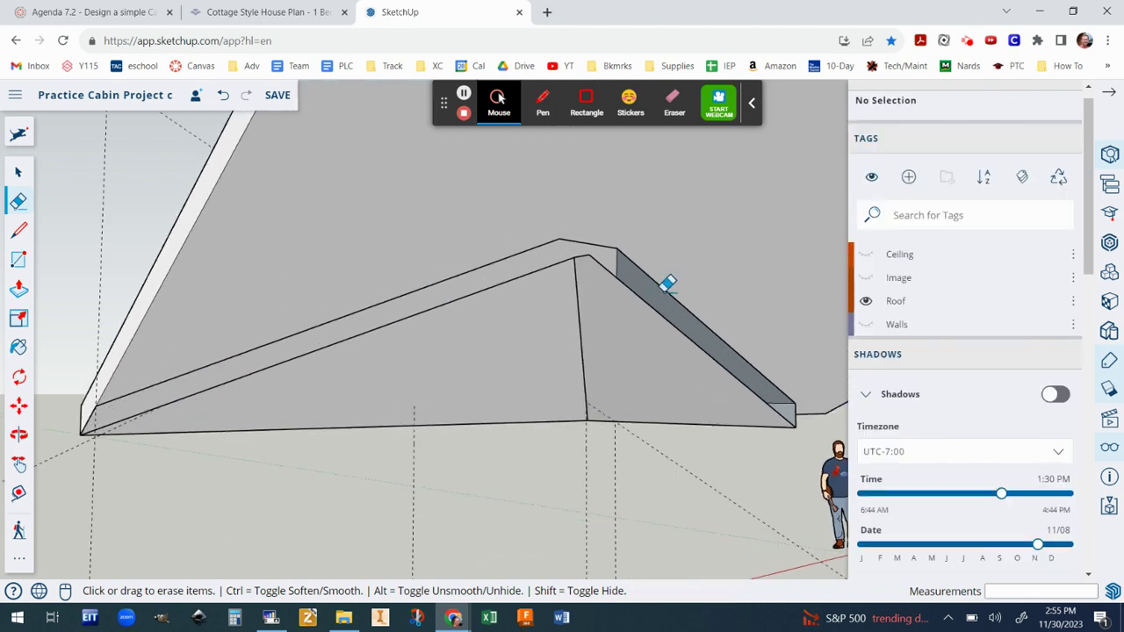
mouse_move(655, 298)
middle_mouse_down()
mouse_move(677, 372)
mouse_move(710, 324)
middle_mouse_up()
left_click_drag(707, 327, 685, 339)
mouse_move(687, 340)
middle_mouse_down()
mouse_move(695, 334)
mouse_move(695, 367)
mouse_move(729, 352)
mouse_move(778, 359)
middle_mouse_up()
mouse_move(771, 356)
left_mouse_down()
mouse_move(761, 394)
mouse_move(762, 379)
left_mouse_up()
mouse_move(762, 380)
middle_mouse_down()
mouse_move(667, 371)
mouse_move(720, 375)
middle_mouse_up()
middle_click_drag(805, 379, 818, 384)
scroll(694, 307, "up", 3)
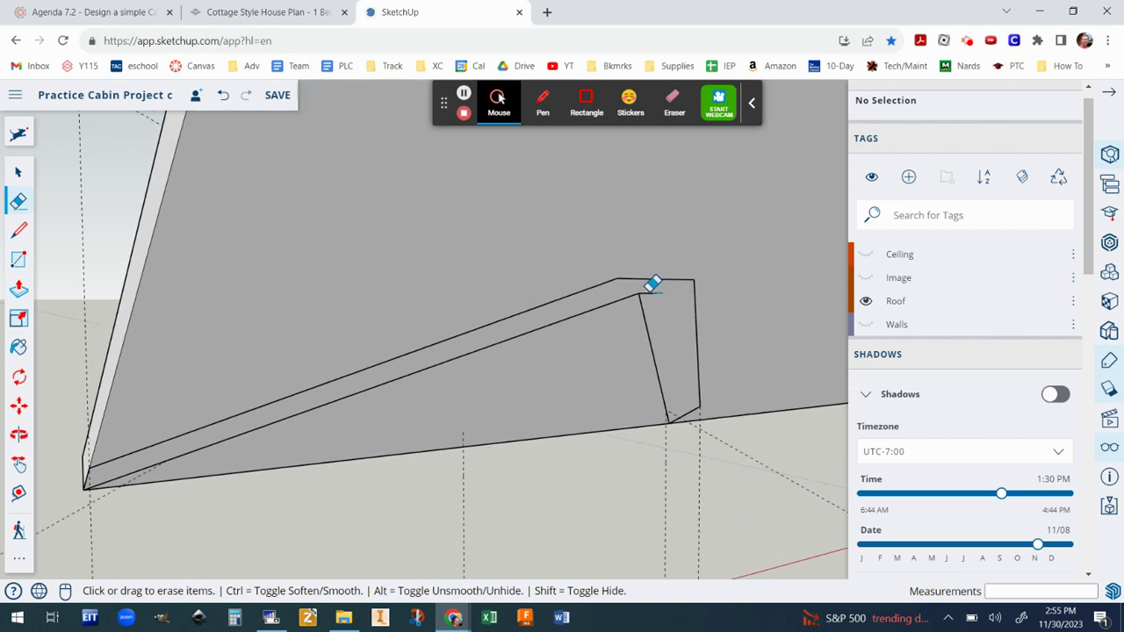
- Try to erase the gable's intersection outline on the main roof's underside, and undo the last erasure
scroll(677, 303, "down", 3)
scroll(694, 307, "down", 1)
left_click_drag(702, 309, 662, 322)
mouse_move(661, 322)
middle_mouse_down()
mouse_move(572, 316)
mouse_move(752, 471)
mouse_move(813, 555)
mouse_move(893, 494)
middle_mouse_up()
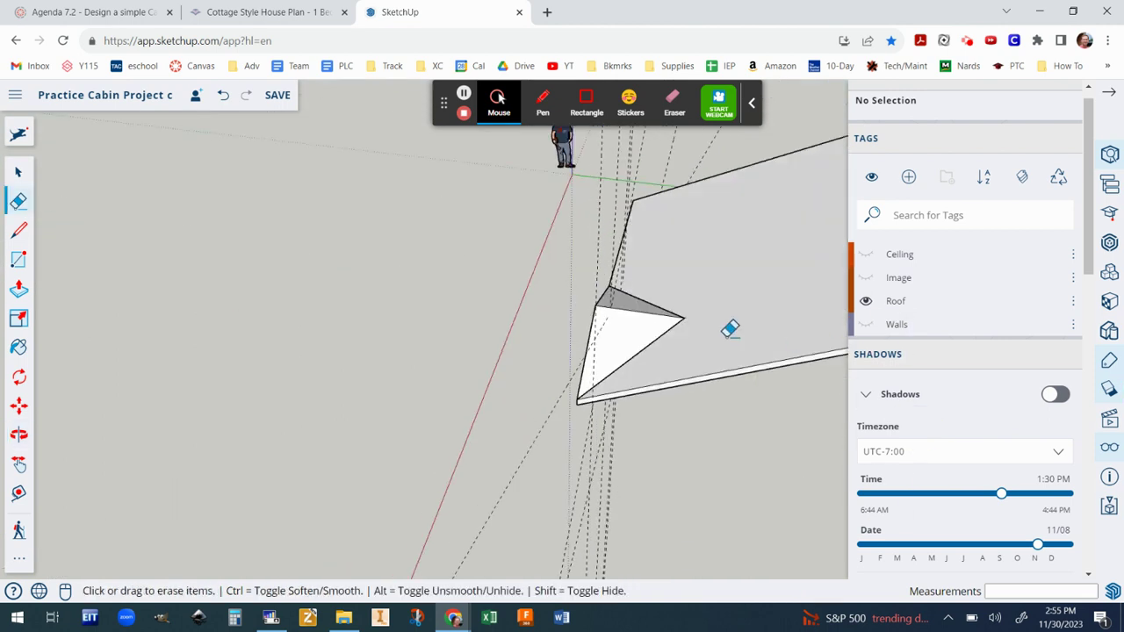
mouse_move(722, 256)
middle_mouse_down()
mouse_move(824, 205)
mouse_move(821, 146)
mouse_move(509, 316)
middle_mouse_up()
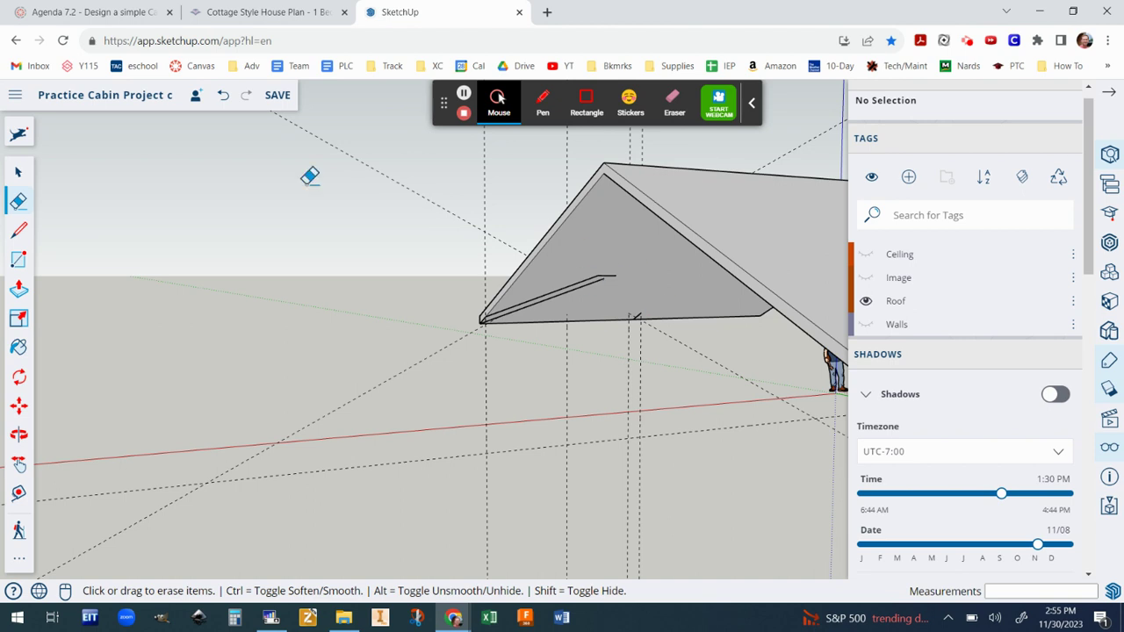
left_click(222, 96)
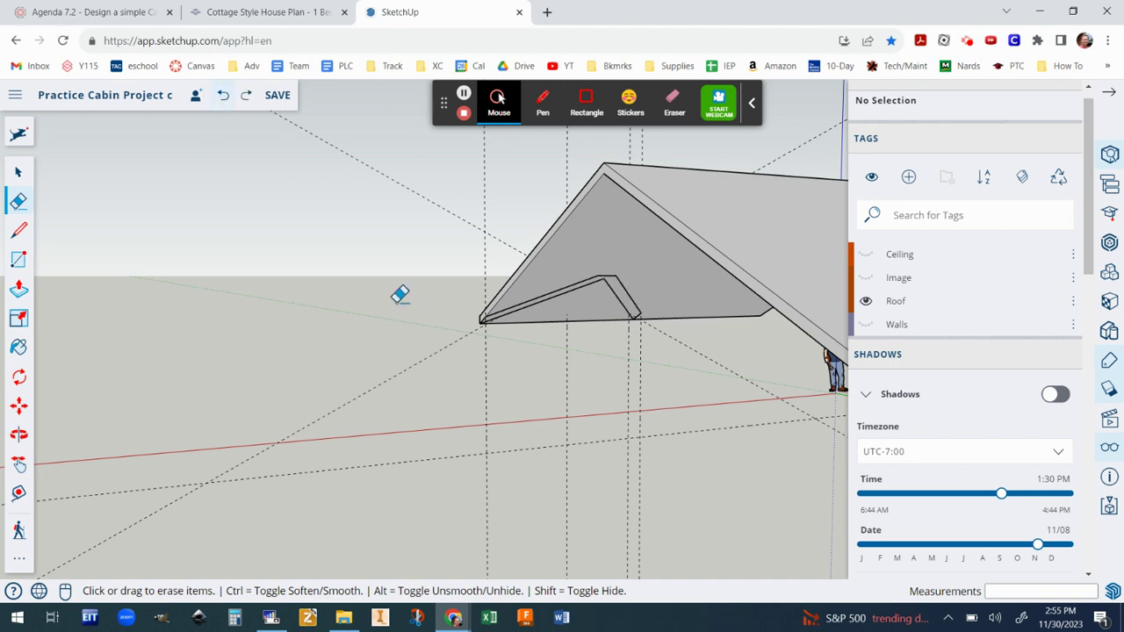
- Select the main roof together with the gable roof and make them a single group
scroll(426, 329, "up", 5)
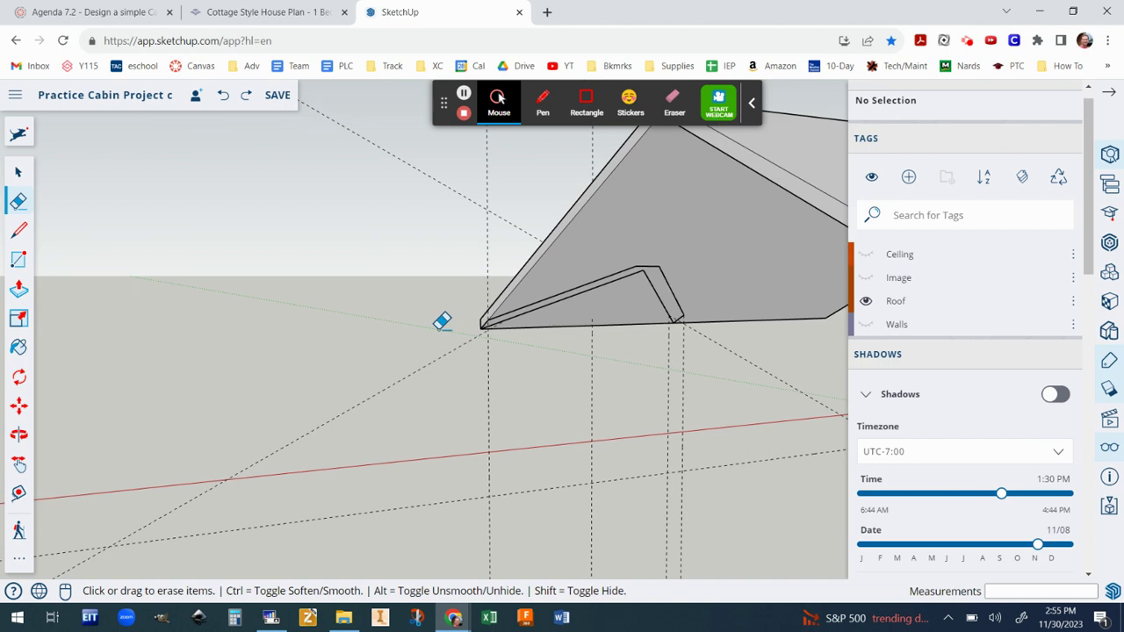
middle_click_drag(289, 326, 427, 242)
mouse_move(481, 291)
middle_mouse_down()
mouse_move(582, 316)
mouse_move(459, 436)
mouse_move(516, 442)
mouse_move(711, 311)
middle_mouse_up()
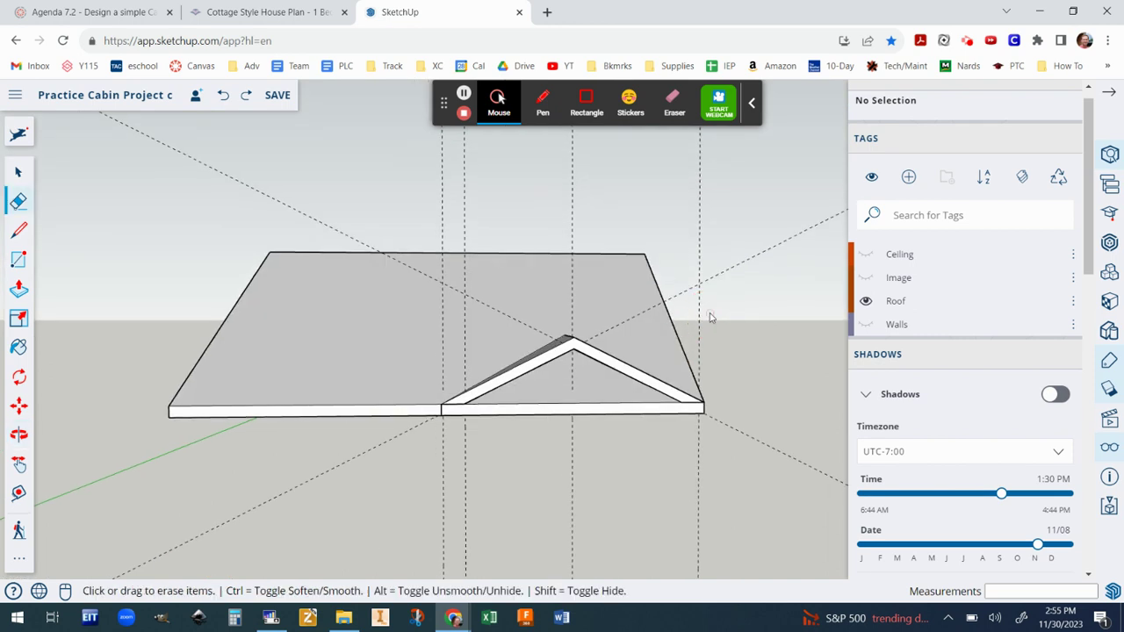
left_click(21, 173)
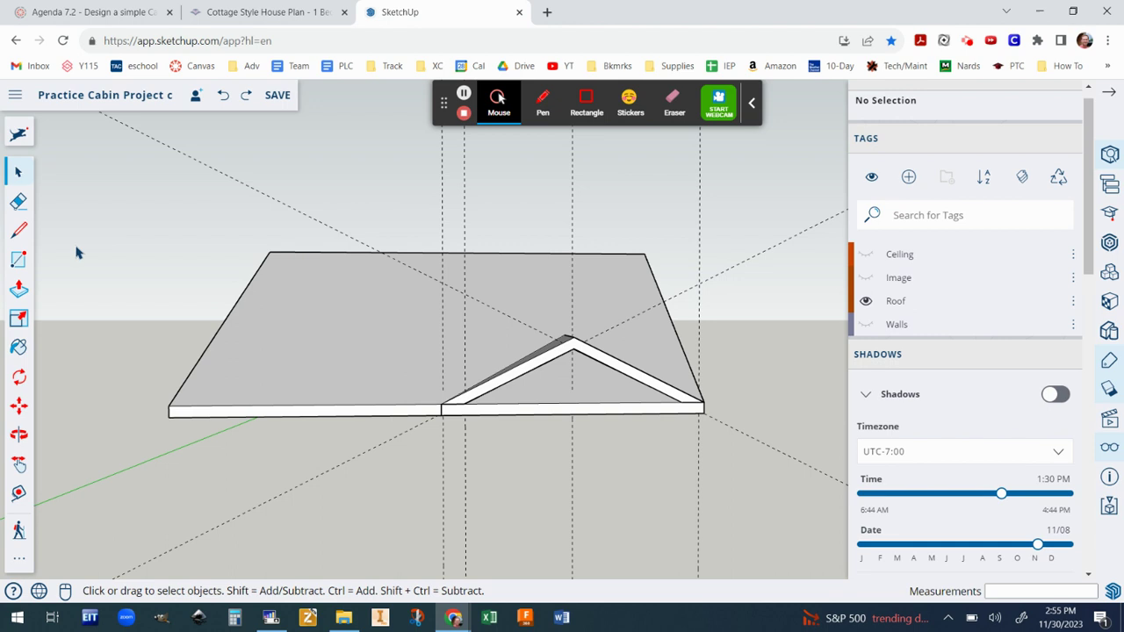
left_click_drag(102, 188, 749, 499)
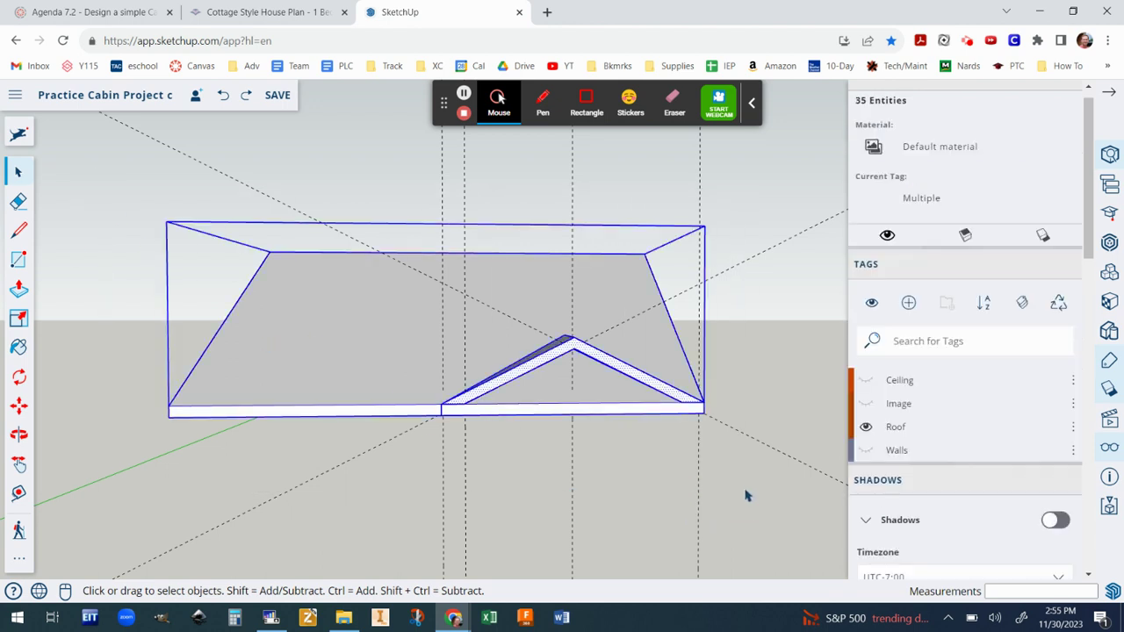
right_click(612, 305)
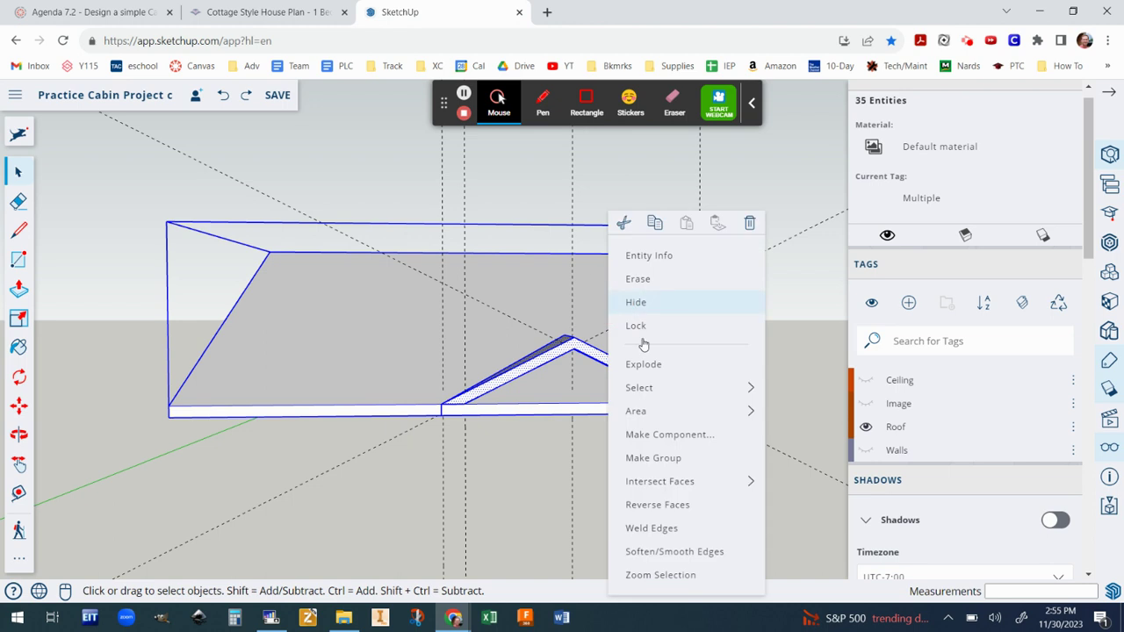
left_click(669, 457)
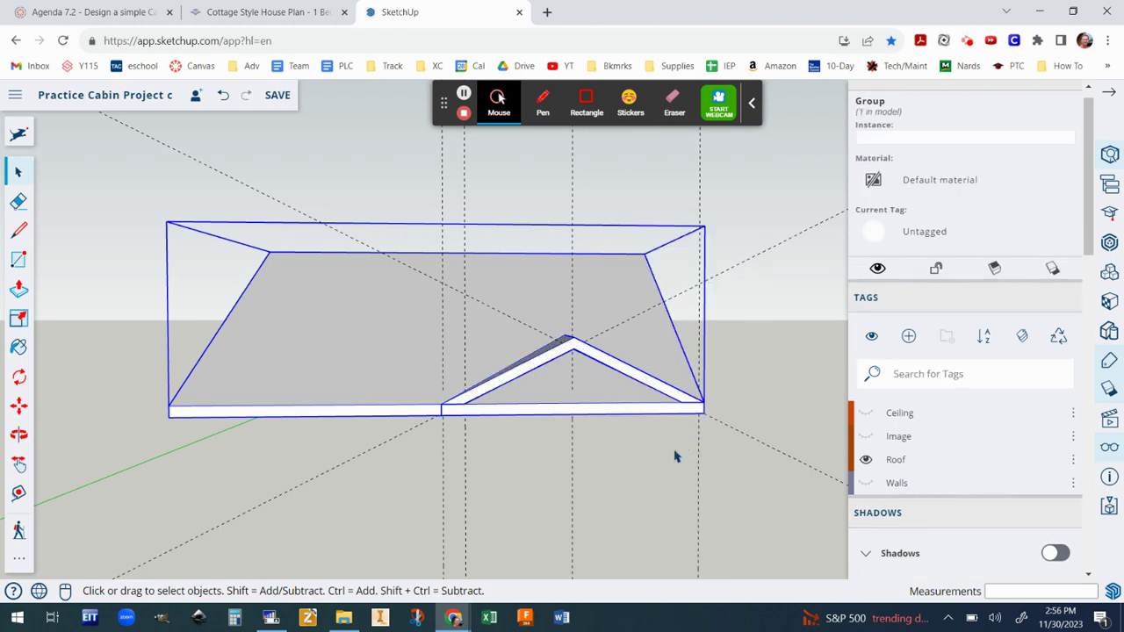
- Assign the Roof tag to the combined roof group, and toggle that tag's visibility off and on to check it
right_click(603, 290)
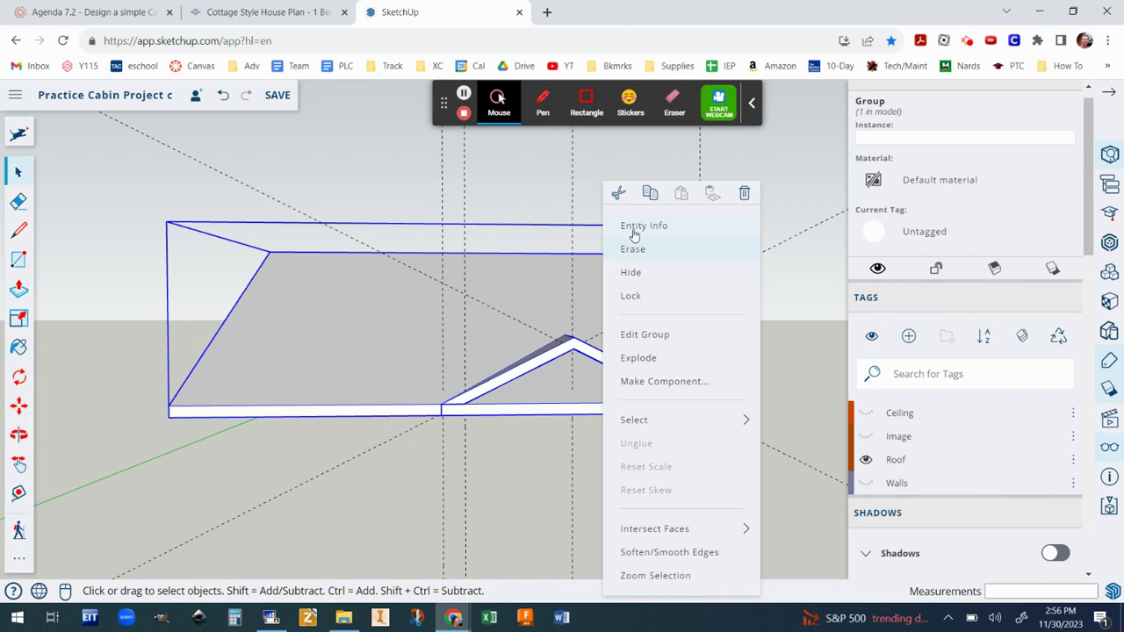
left_click(640, 227)
left_click(924, 247)
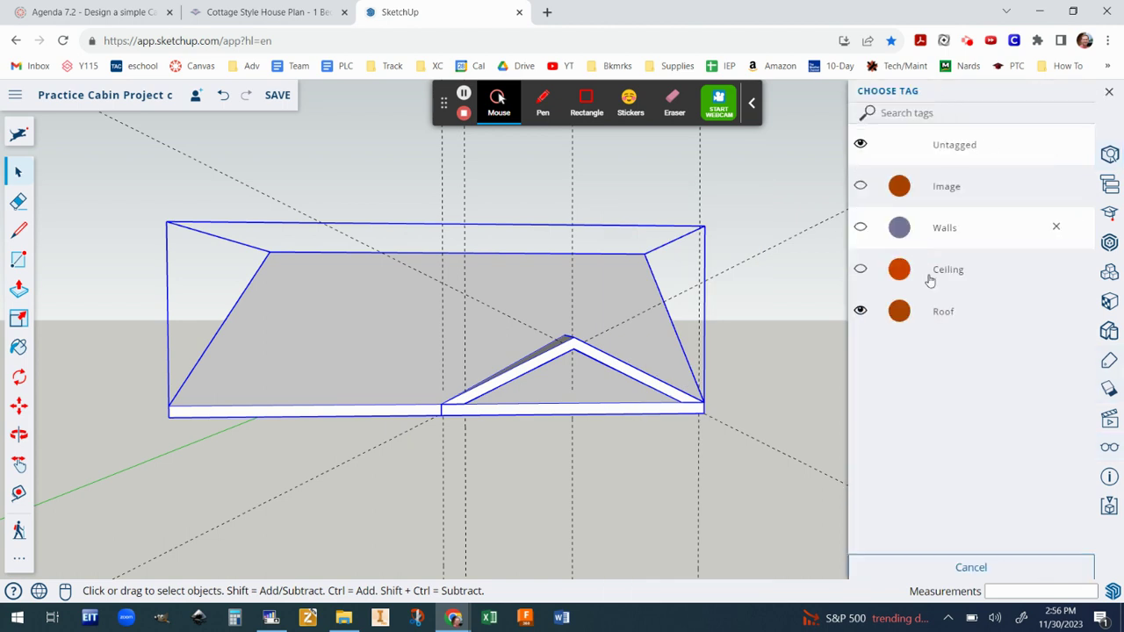
left_click(936, 312)
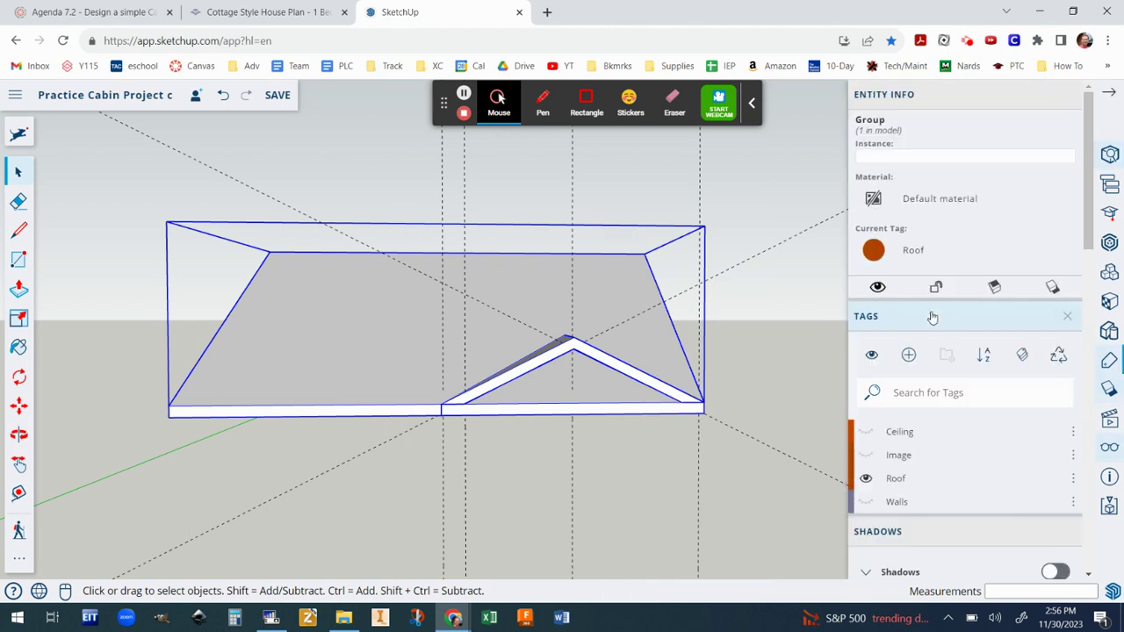
left_click(790, 388)
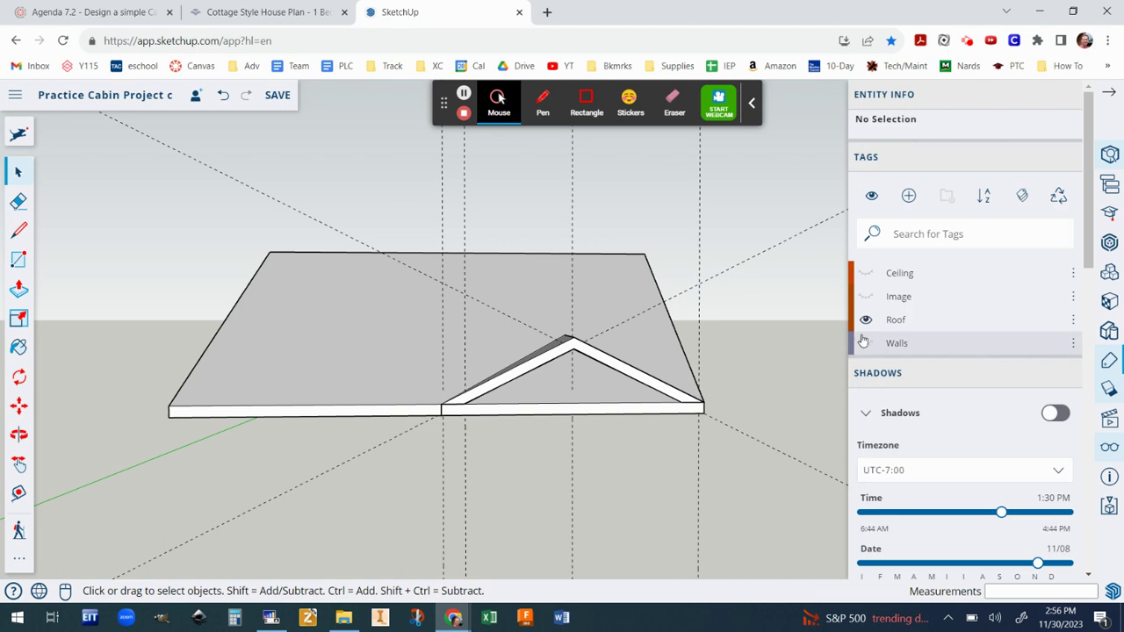
left_click(864, 321)
left_click(864, 322)
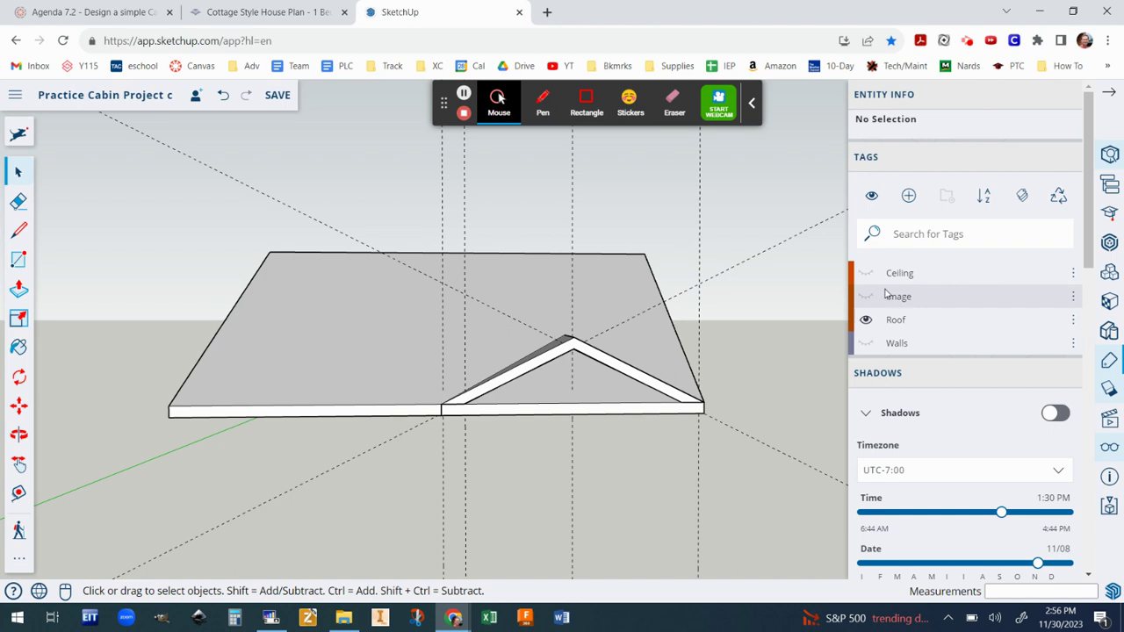
- Make the Image, Walls and Ceiling tags visible again along with the roof
left_click(863, 299)
middle_click_drag(791, 307, 762, 443)
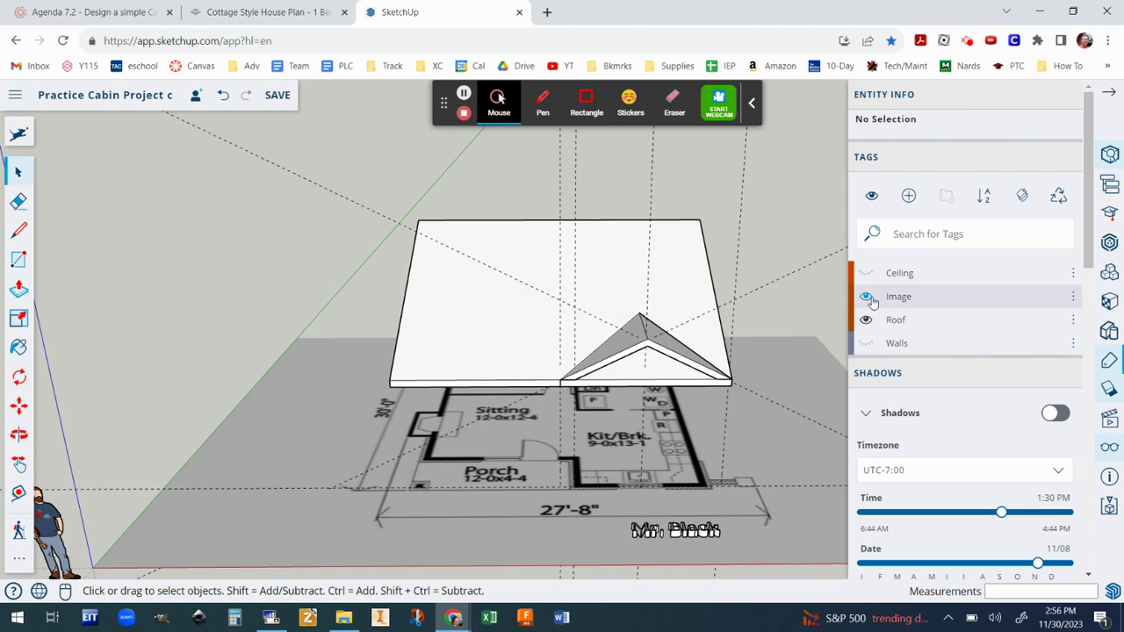
left_click(866, 343)
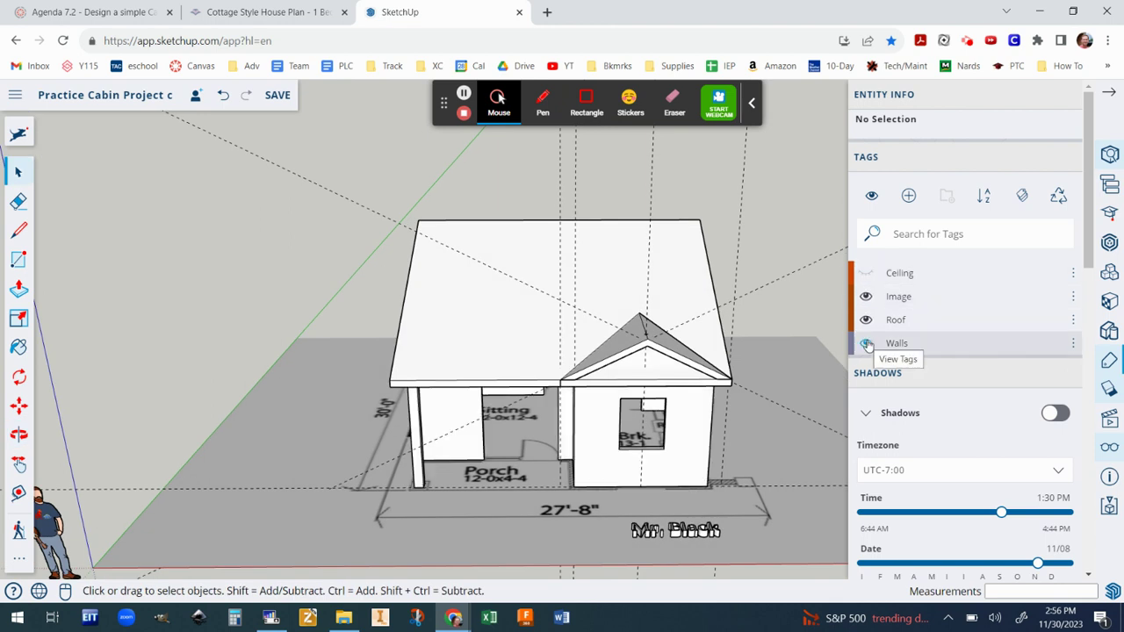
left_click(865, 272)
- Examine the cabin from its gable end, hiding and reshowing the Roof tag and the Walls tag in turn
scroll(780, 371, "up", 3)
middle_click_drag(784, 381, 420, 342)
middle_click_drag(609, 318, 507, 322)
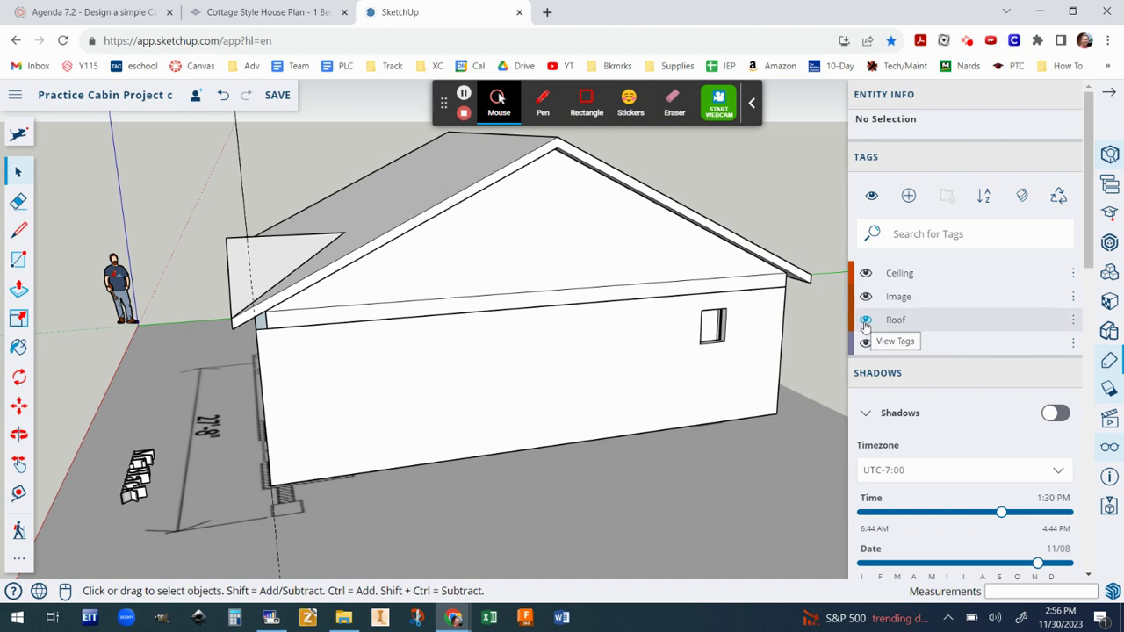
left_click(866, 322)
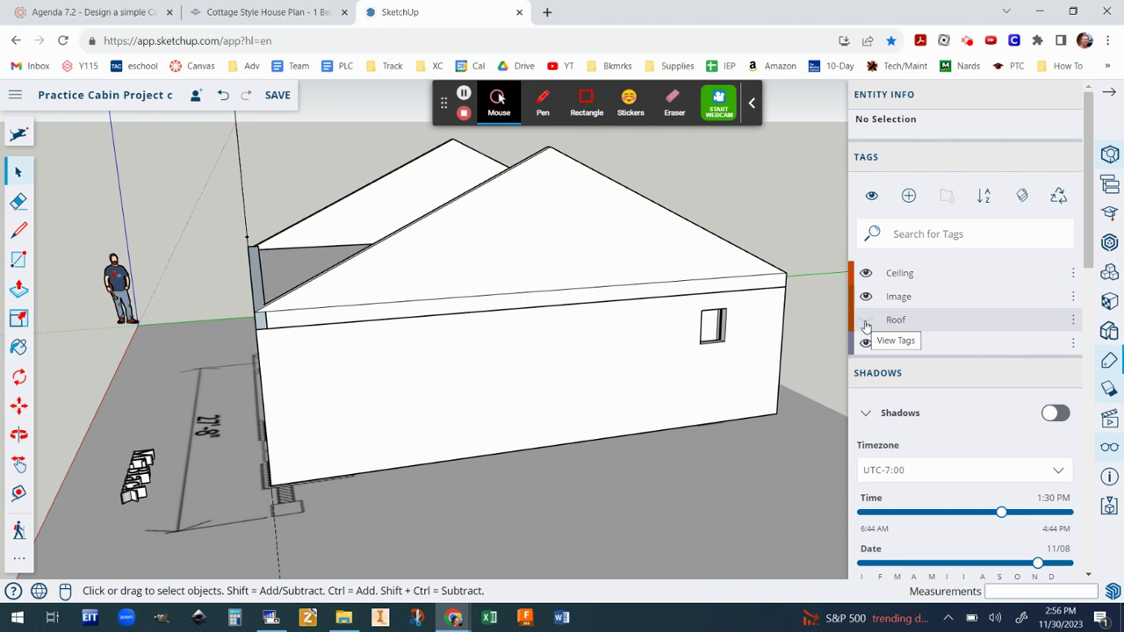
left_click(866, 320)
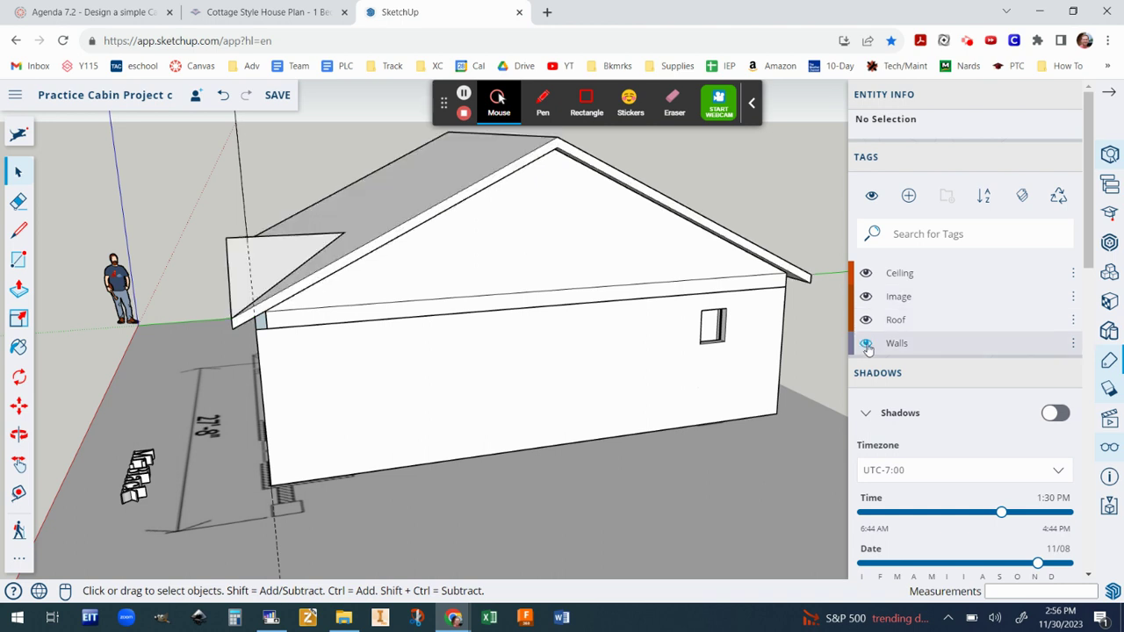
left_click(865, 344)
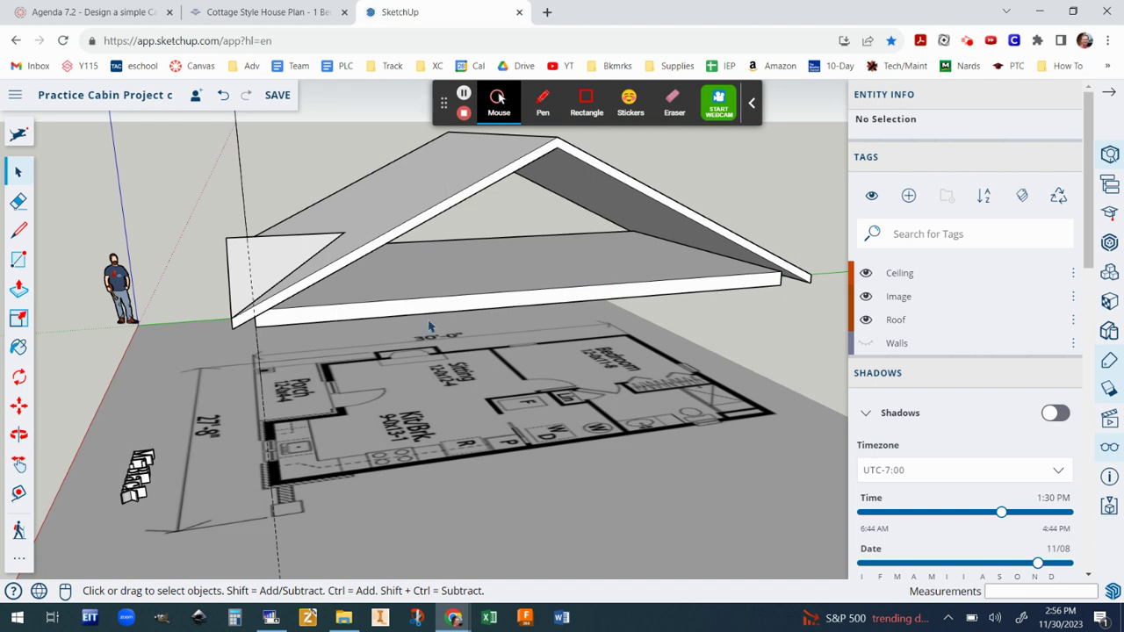
left_click(866, 346)
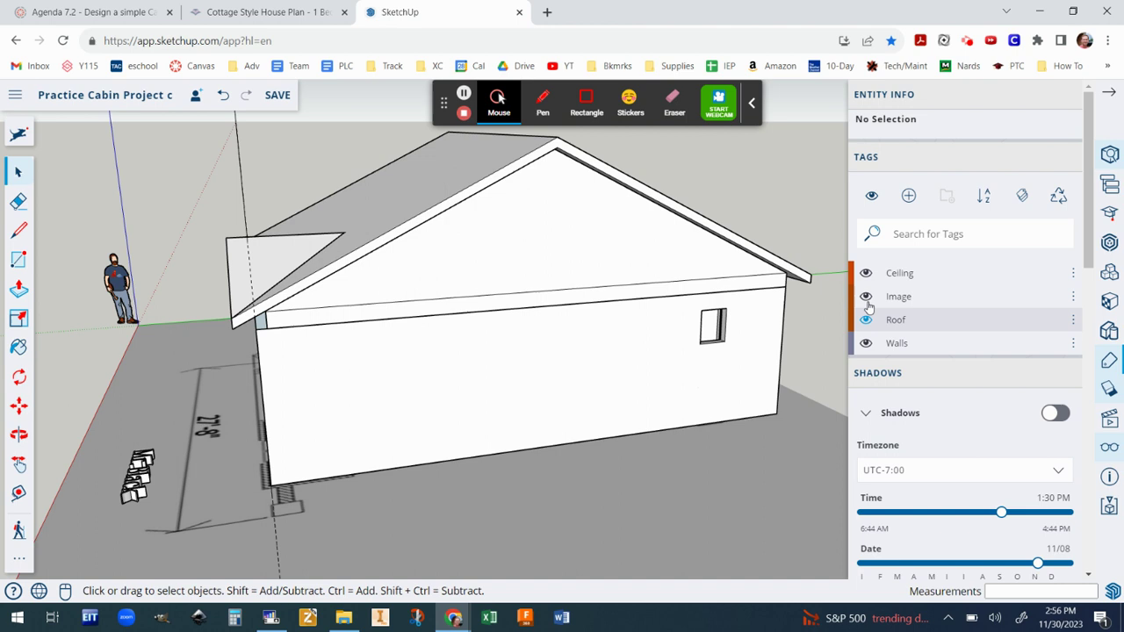
- Delete all guides from the cabin model
middle_click_drag(481, 368, 464, 411)
middle_click_drag(560, 419, 685, 429)
left_click_drag(683, 428, 669, 395)
key("space")
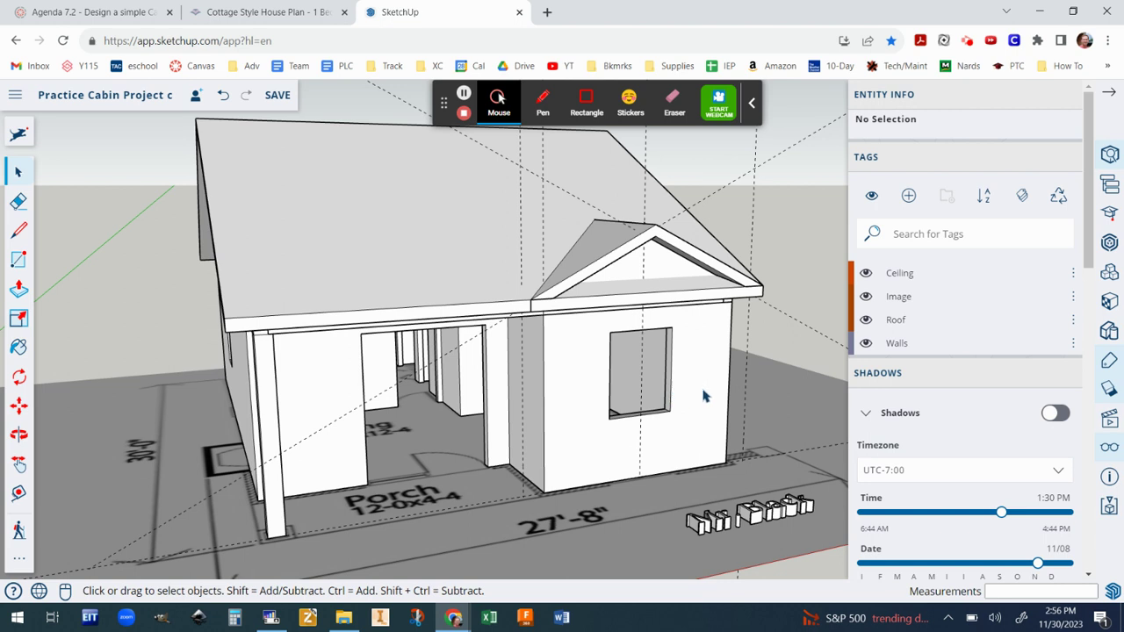
scroll(707, 390, "down", 2)
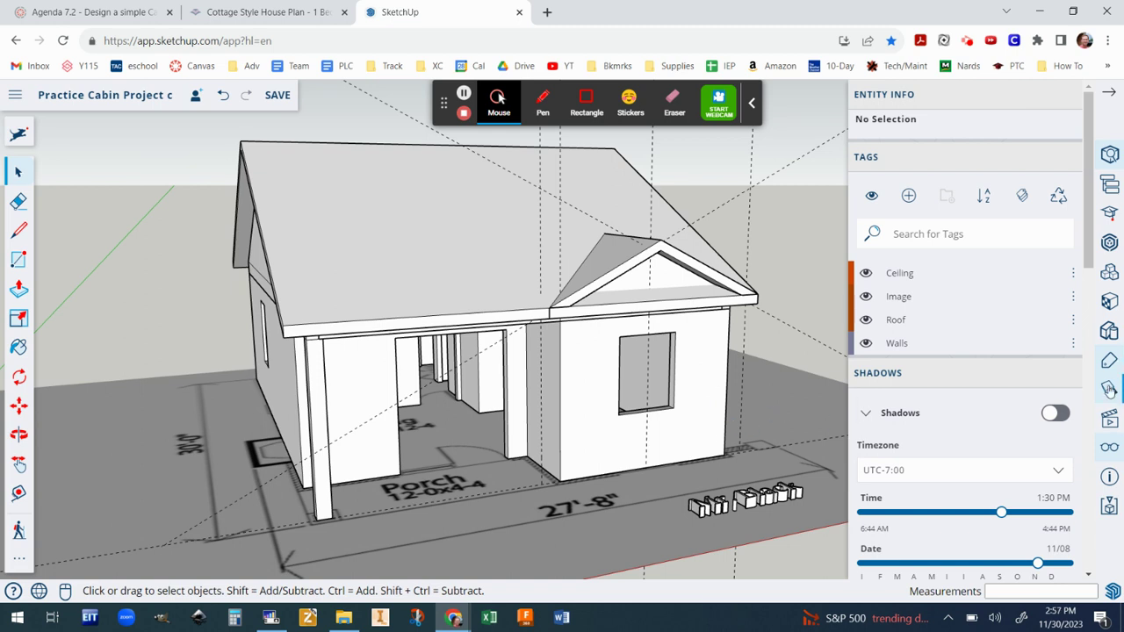
left_click(1110, 452)
left_click(975, 429)
scroll(567, 343, "down", 3)
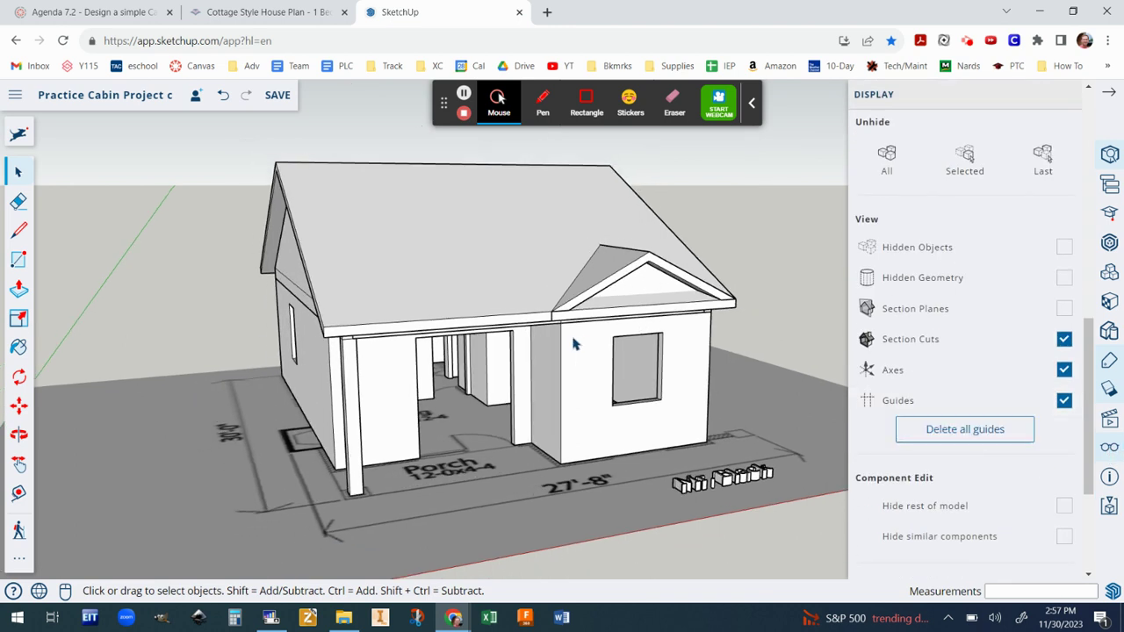
- Try to erase the short vertical seam where the front gable meets the main roof's fascia, and undo the erasures
mouse_move(659, 362)
middle_mouse_down()
mouse_move(644, 385)
mouse_move(653, 373)
middle_mouse_up()
scroll(528, 346, "up", 1)
scroll(528, 348, "up", 2)
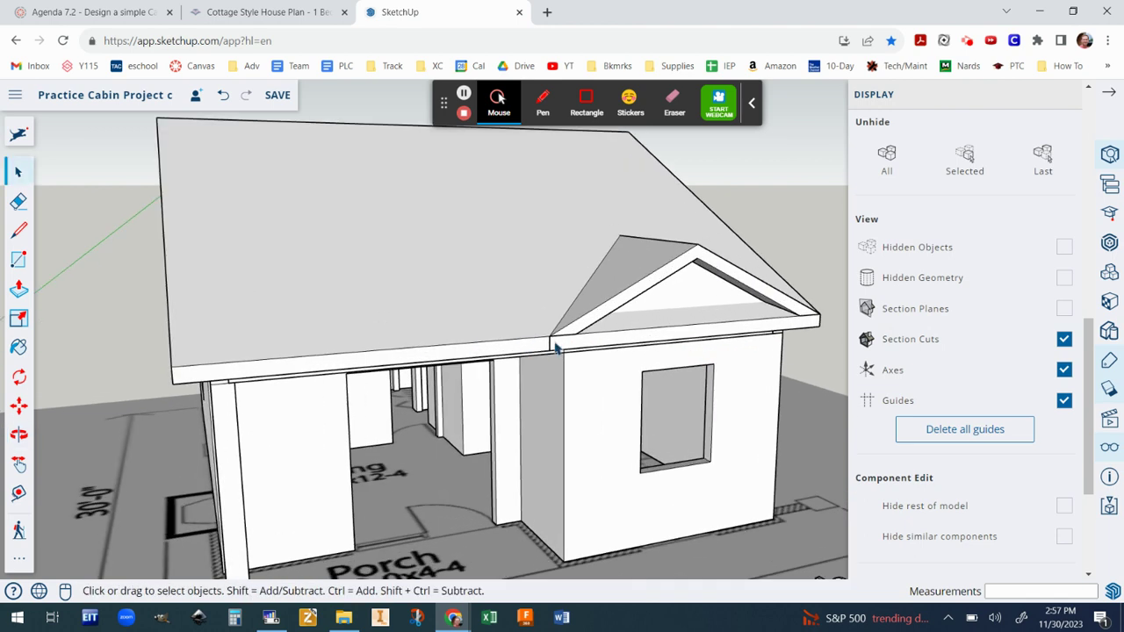
scroll(555, 348, "up", 2)
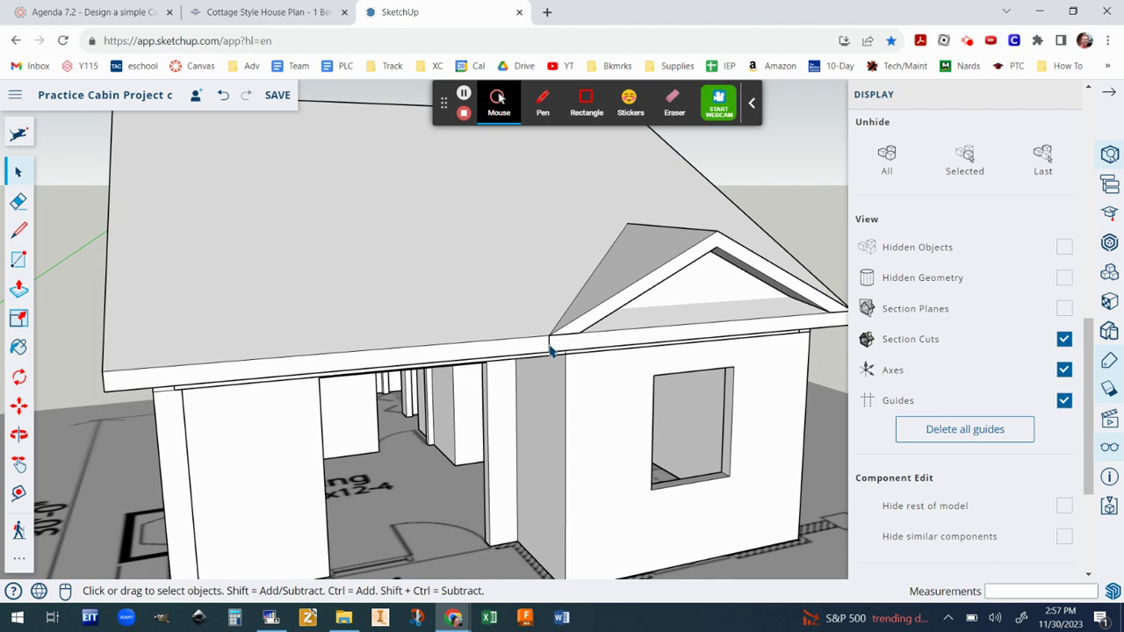
scroll(552, 350, "up", 2)
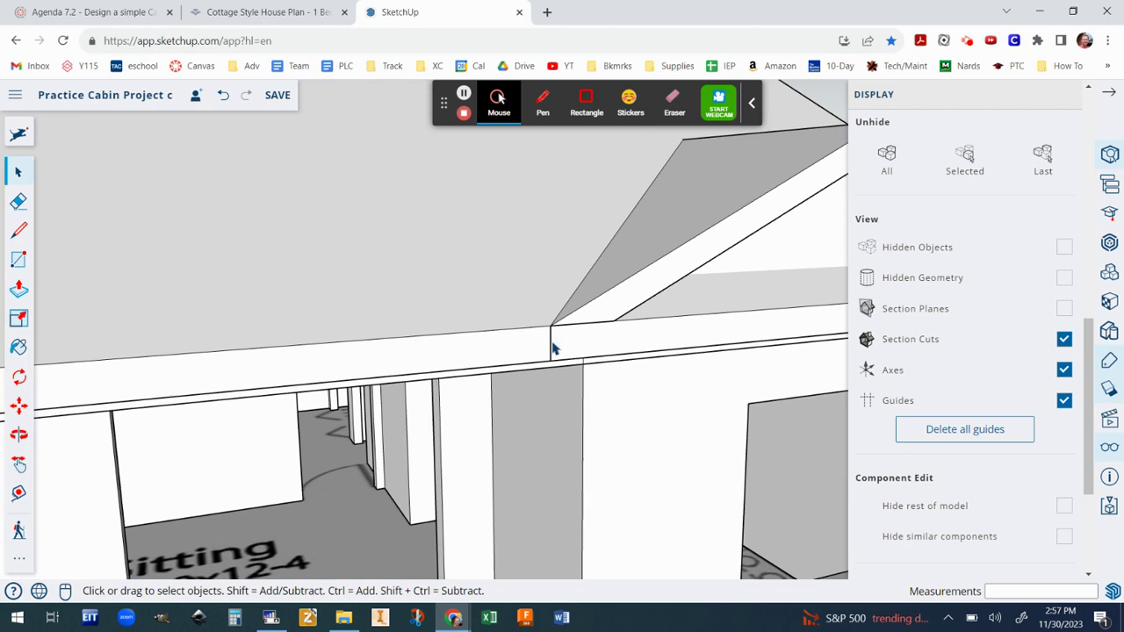
left_click(18, 201)
left_click(560, 343)
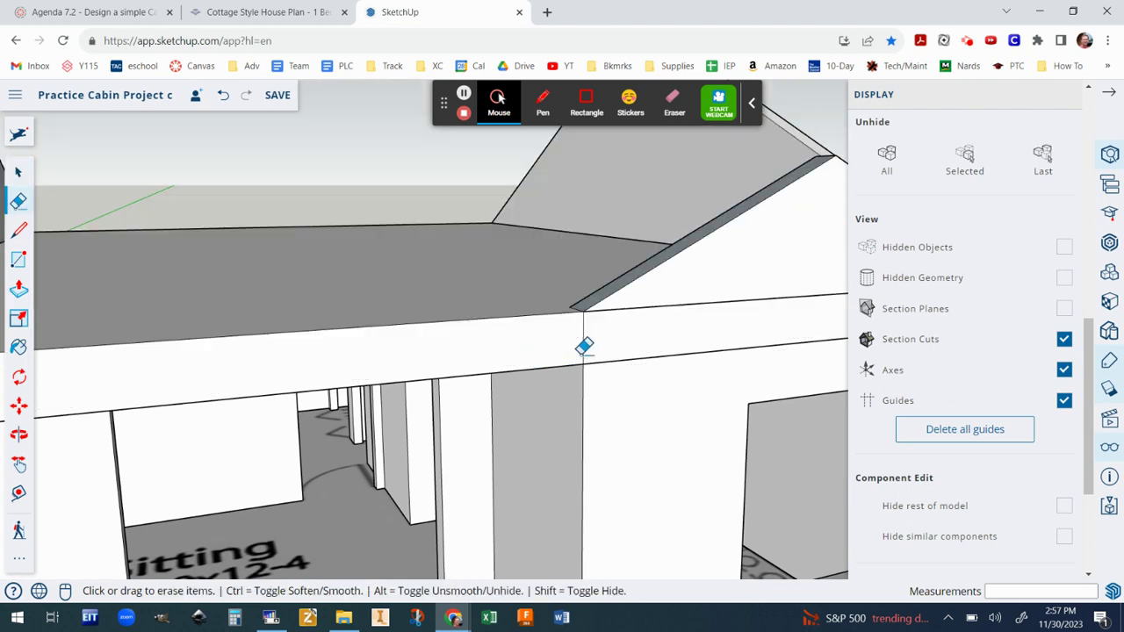
scroll(585, 346, "down", 4)
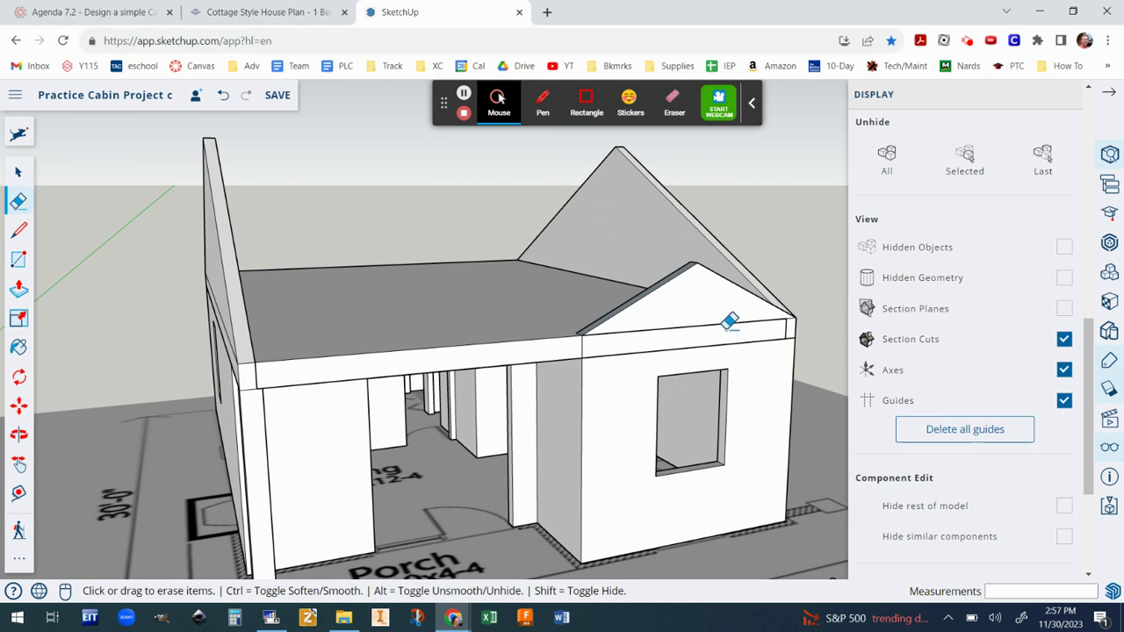
left_click(224, 101)
middle_click_drag(269, 408, 566, 446)
left_click(280, 441)
left_click(222, 95)
- Save the cabin project with its completed roof
scroll(346, 379, "down", 6)
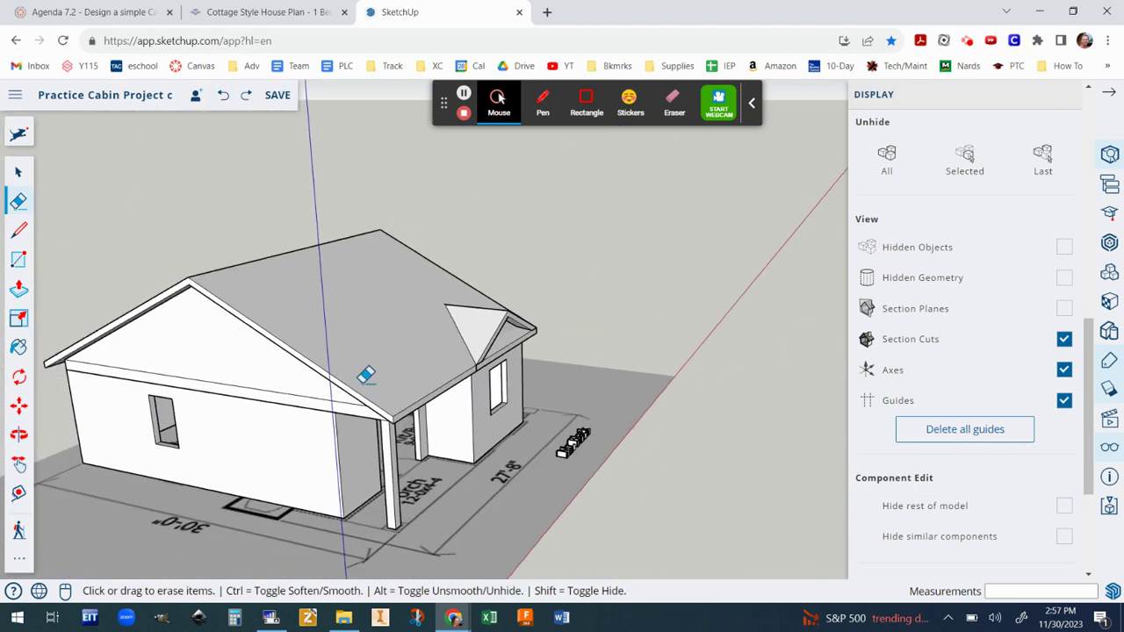
mouse_move(534, 412)
middle_mouse_down()
mouse_move(474, 442)
mouse_move(627, 466)
mouse_move(557, 384)
mouse_move(422, 351)
mouse_move(639, 295)
middle_mouse_up()
scroll(639, 295, "up", 4)
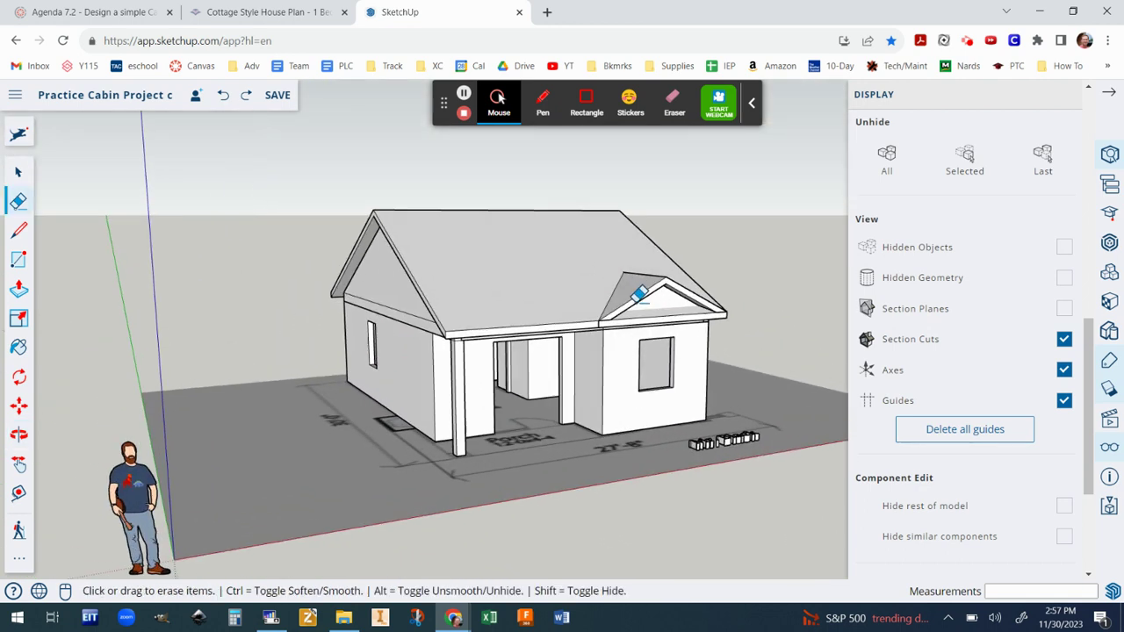
middle_click_drag(625, 334, 572, 261)
scroll(603, 303, "up", 2)
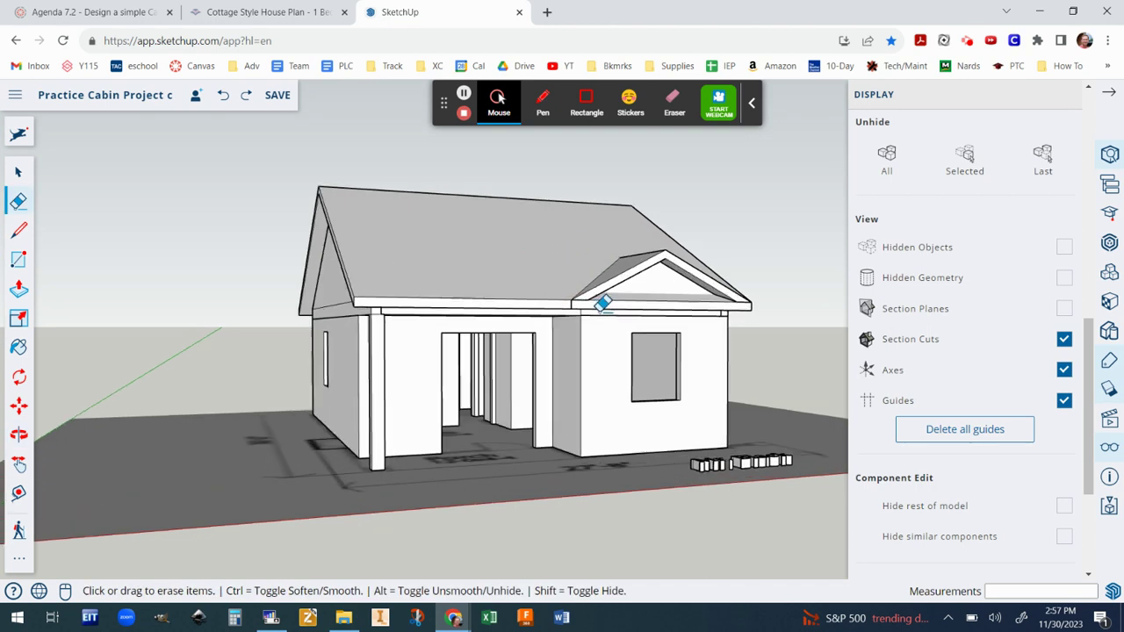
left_click(279, 103)
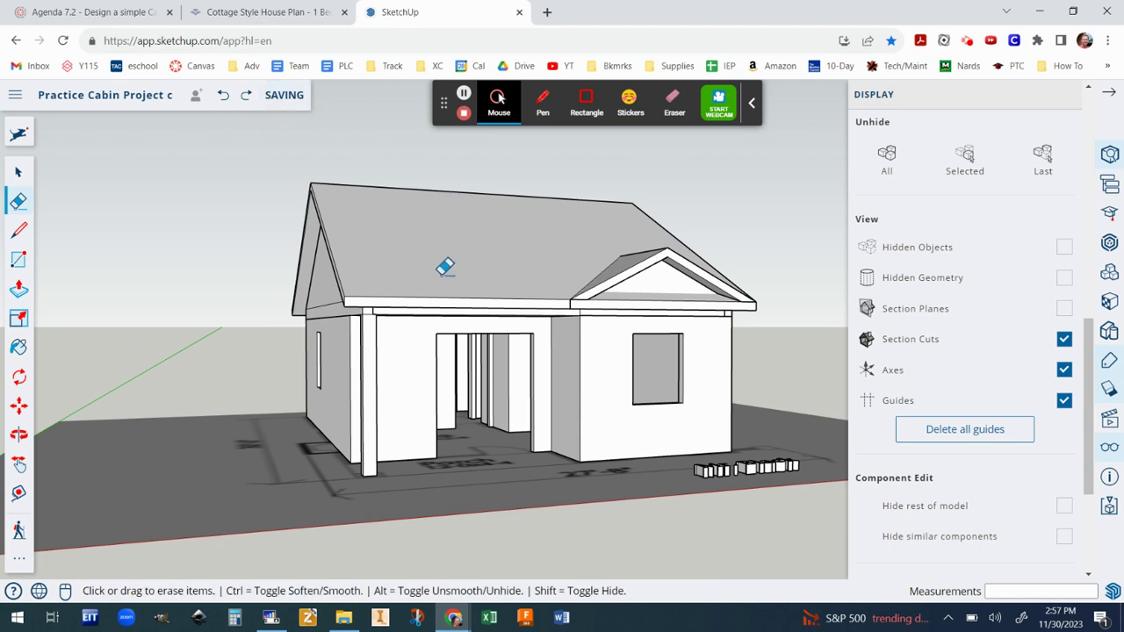
mouse_move(481, 350)
middle_mouse_down()
mouse_move(476, 372)
mouse_move(486, 353)
middle_mouse_up()
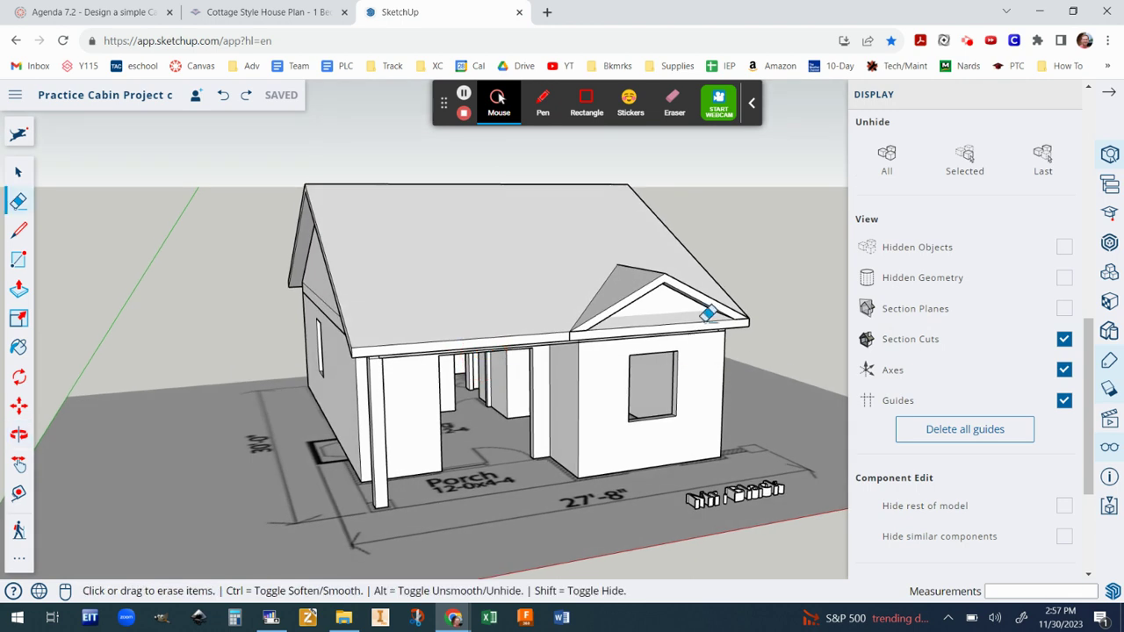
- Switch to the Cottage Style House Plan page and examine the cottage picture and the full specs for roof and exterior wall finish
left_click(281, 12)
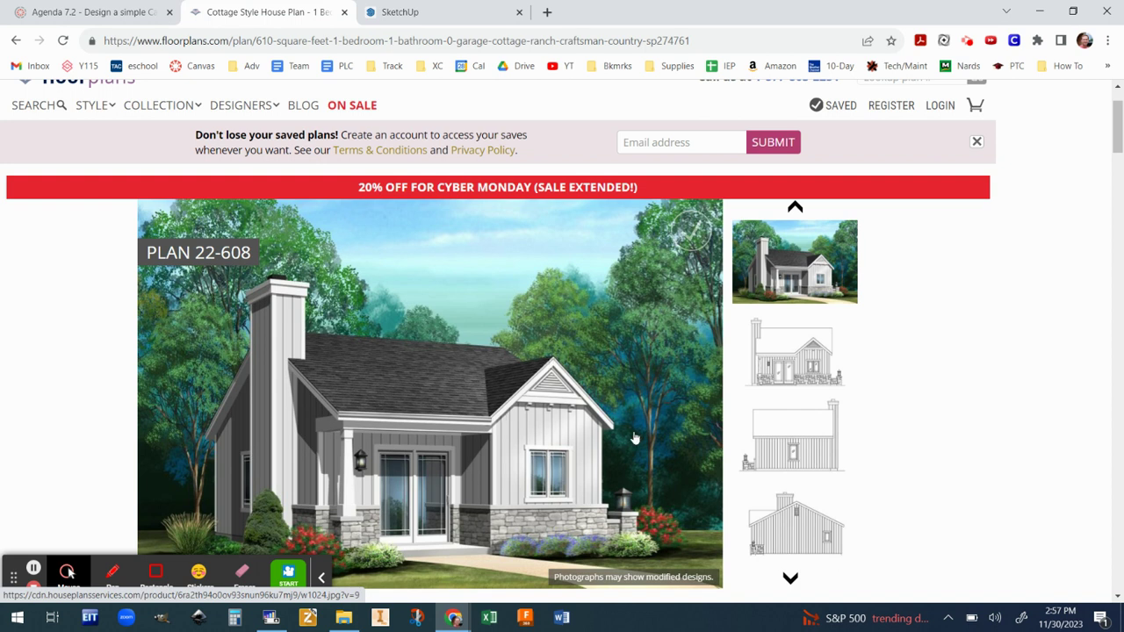
scroll(681, 518, "down", 20)
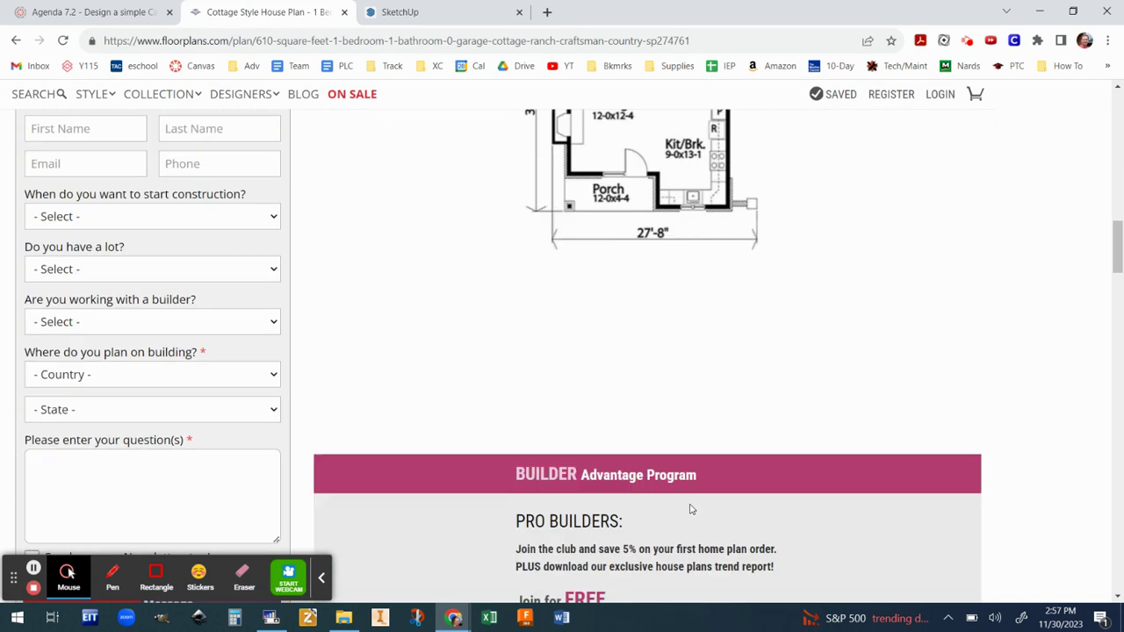
scroll(690, 509, "down", 5)
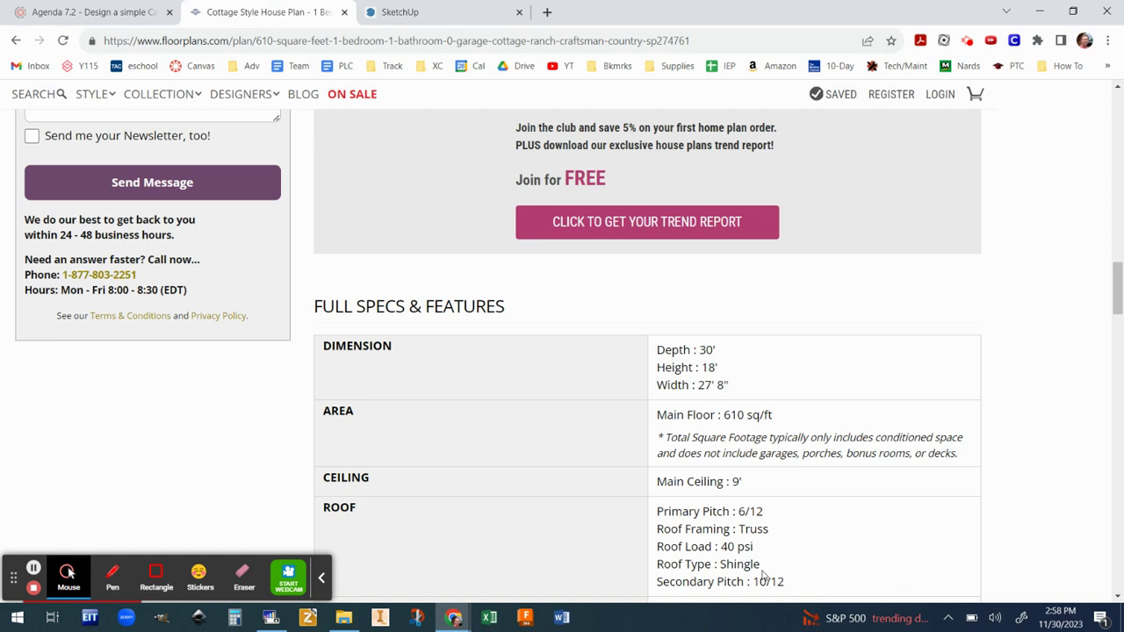
scroll(769, 583, "down", 1)
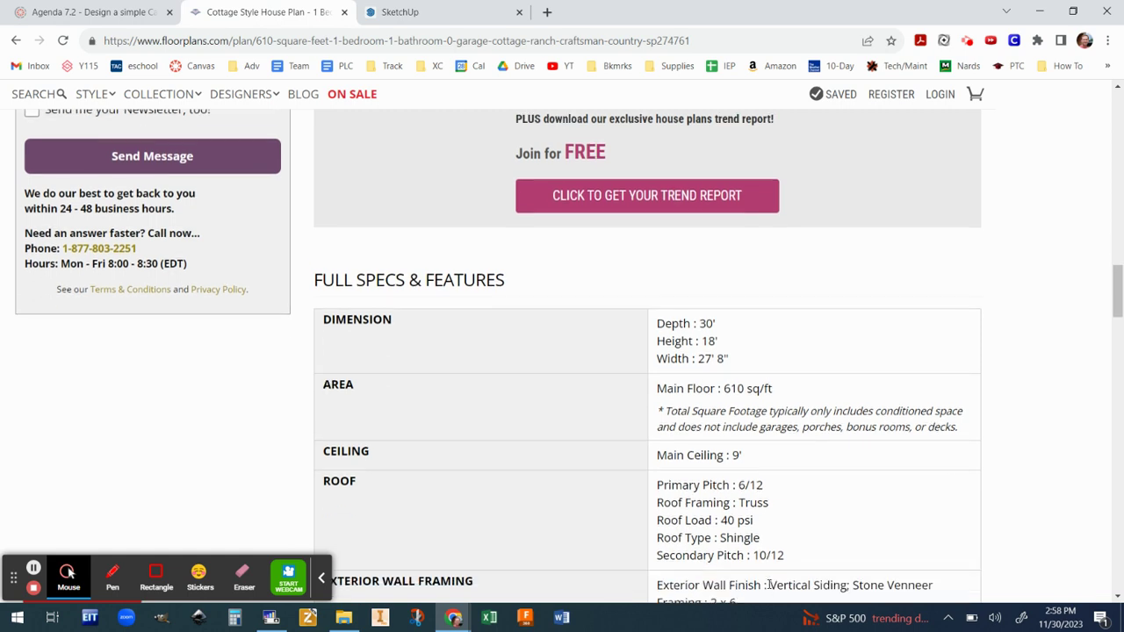
scroll(770, 584, "up", 10)
scroll(770, 588, "up", 10)
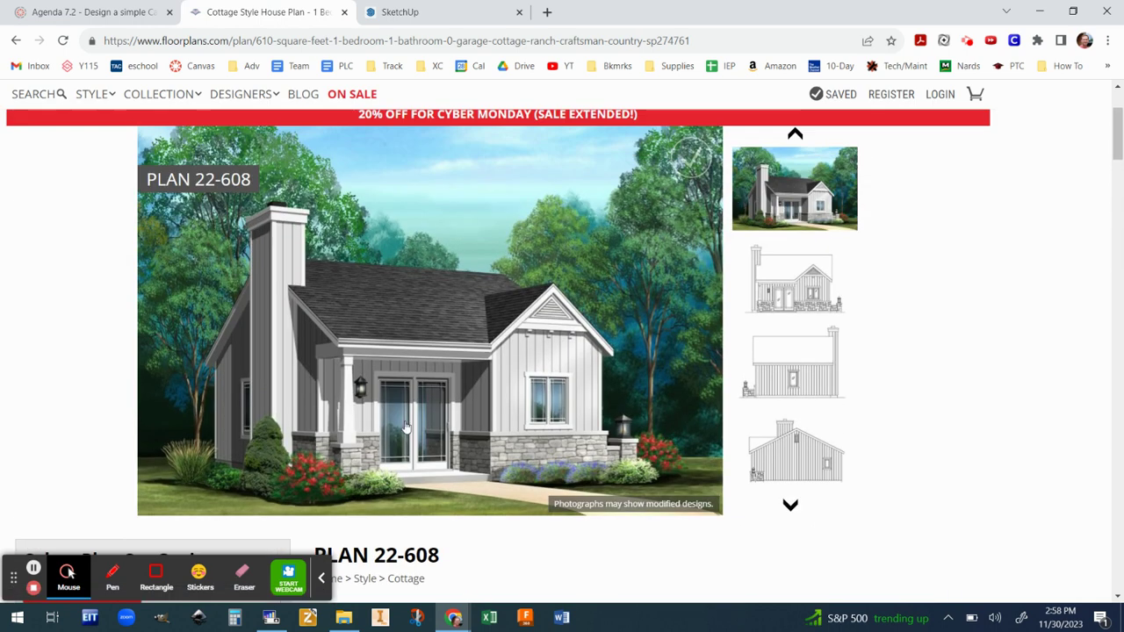
- Return to the SketchUp cabin model, view it from the porch side, and close the display settings
left_click(428, 15)
middle_click_drag(422, 311, 421, 319)
mouse_move(489, 384)
middle_mouse_down()
mouse_move(585, 334)
mouse_move(697, 313)
mouse_move(473, 327)
mouse_move(571, 342)
middle_mouse_up()
scroll(574, 380, "down", 2)
scroll(576, 381, "up", 4)
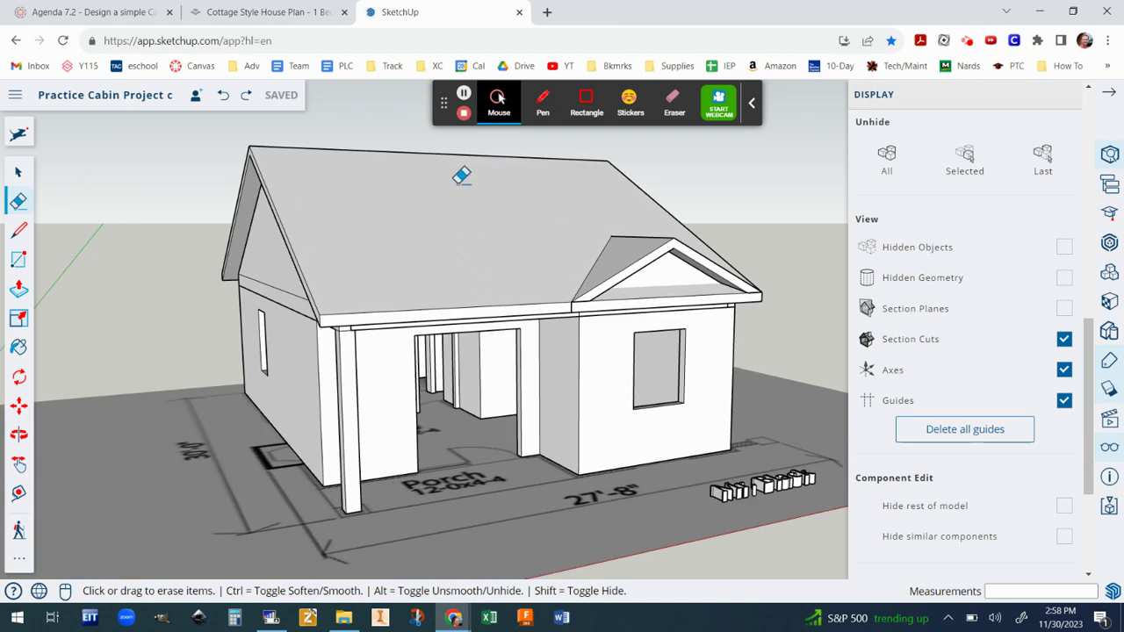
left_click(1109, 91)
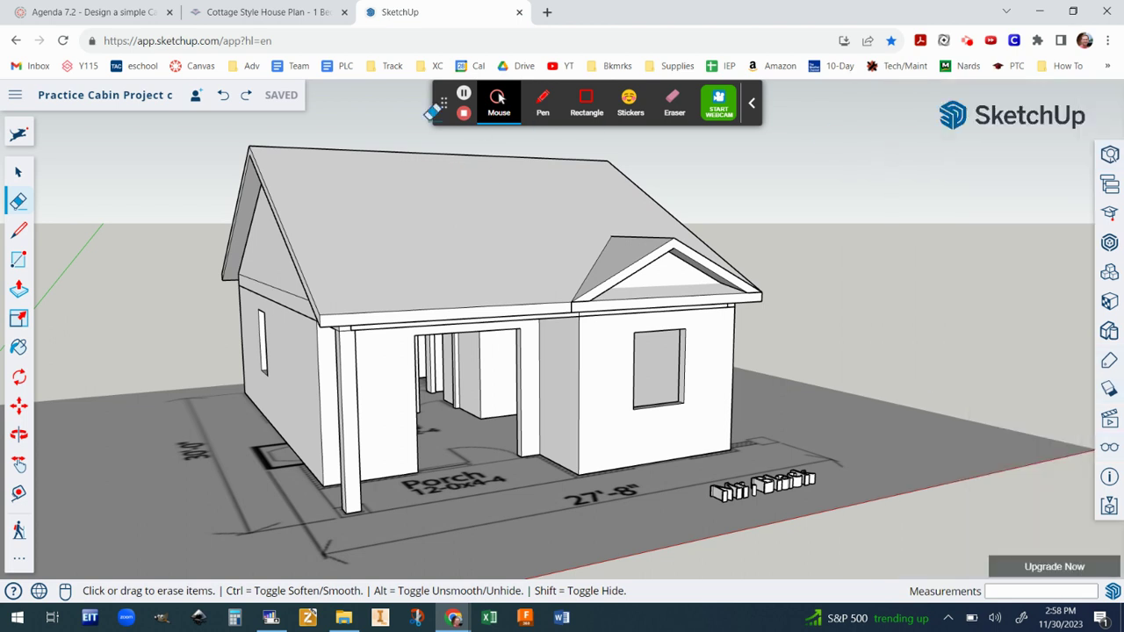